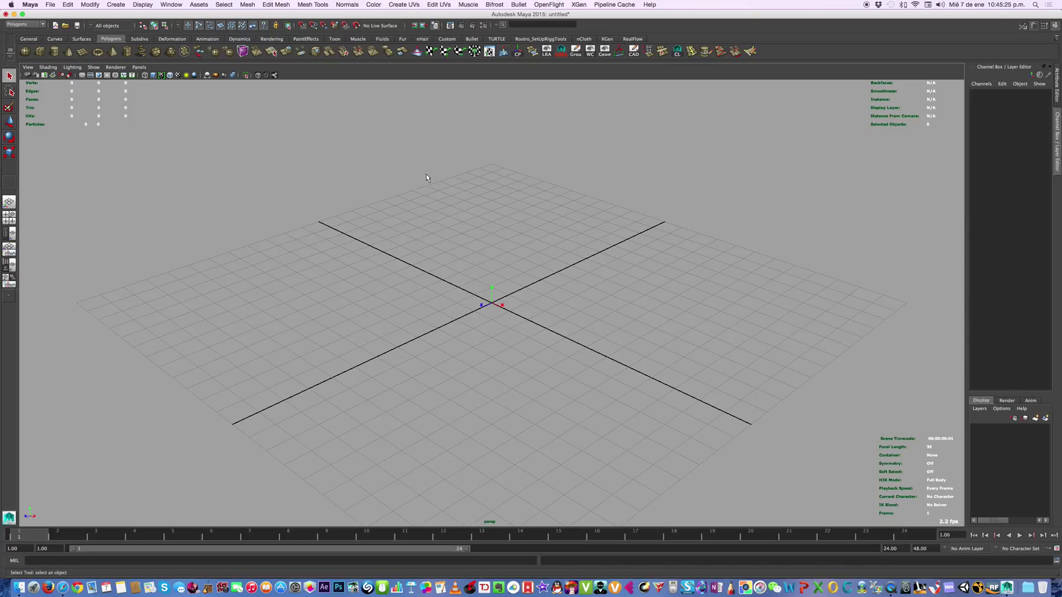
Switch the active menu set from Polygons to Dynamics
alt+right_drag(485, 172, 456, 171)
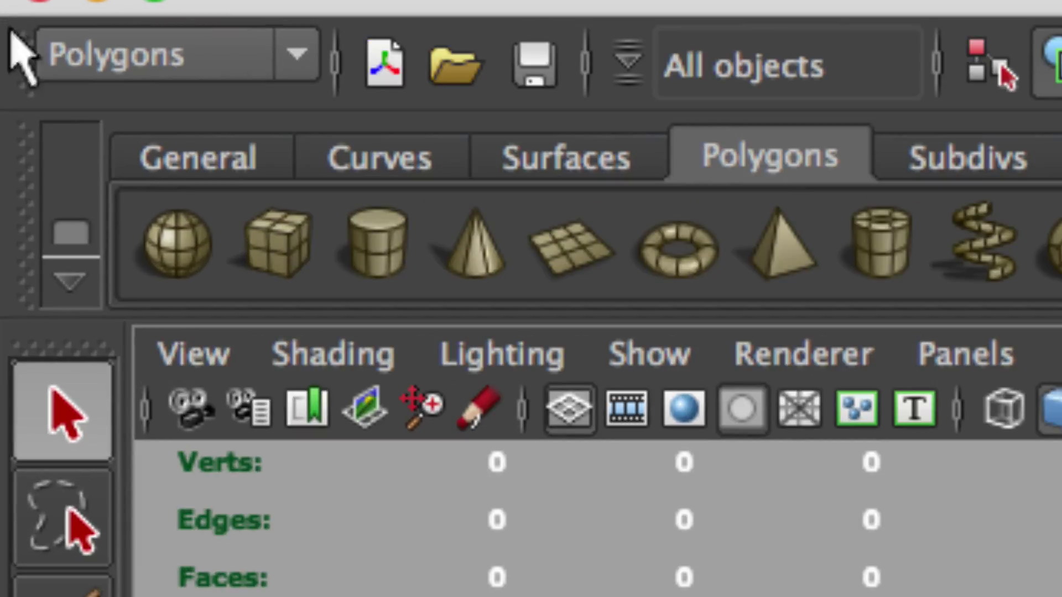
click(157, 54)
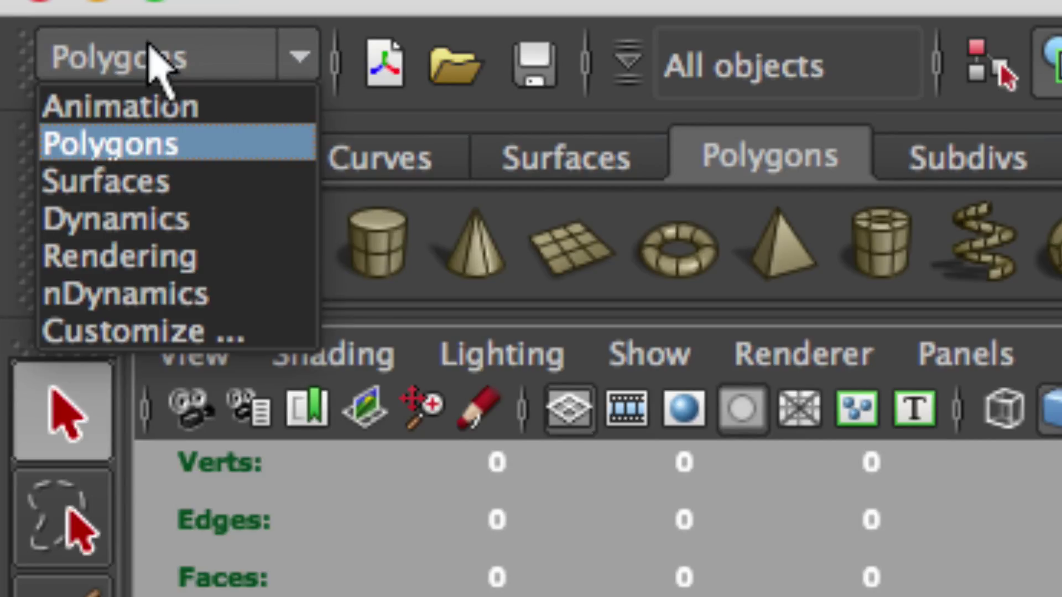
click(213, 221)
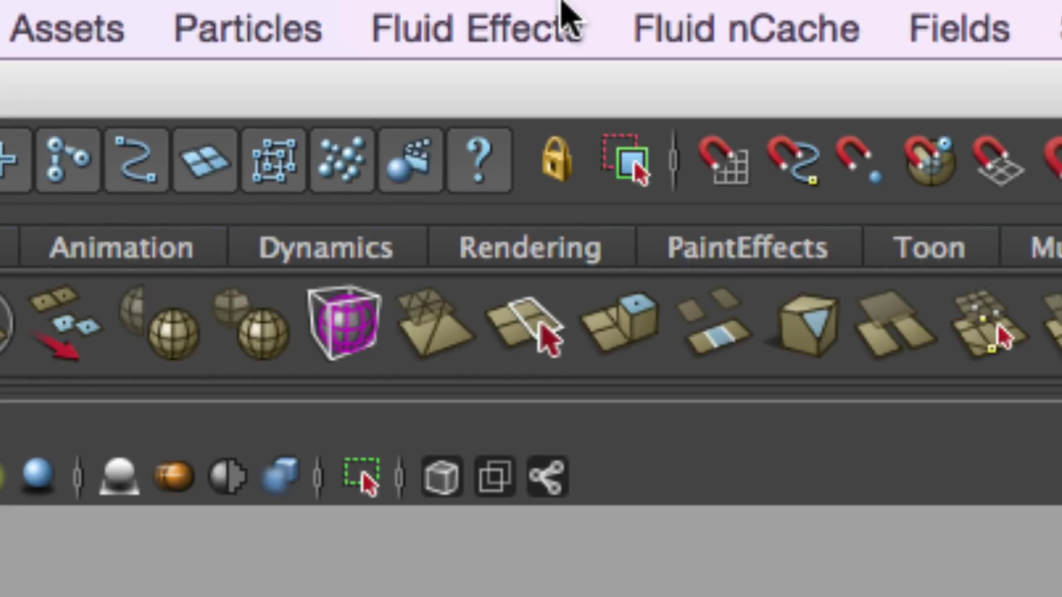
Create a 3D fluid container with its options reset to the default resolution of 10 and size of 10 on all axes
click(529, 12)
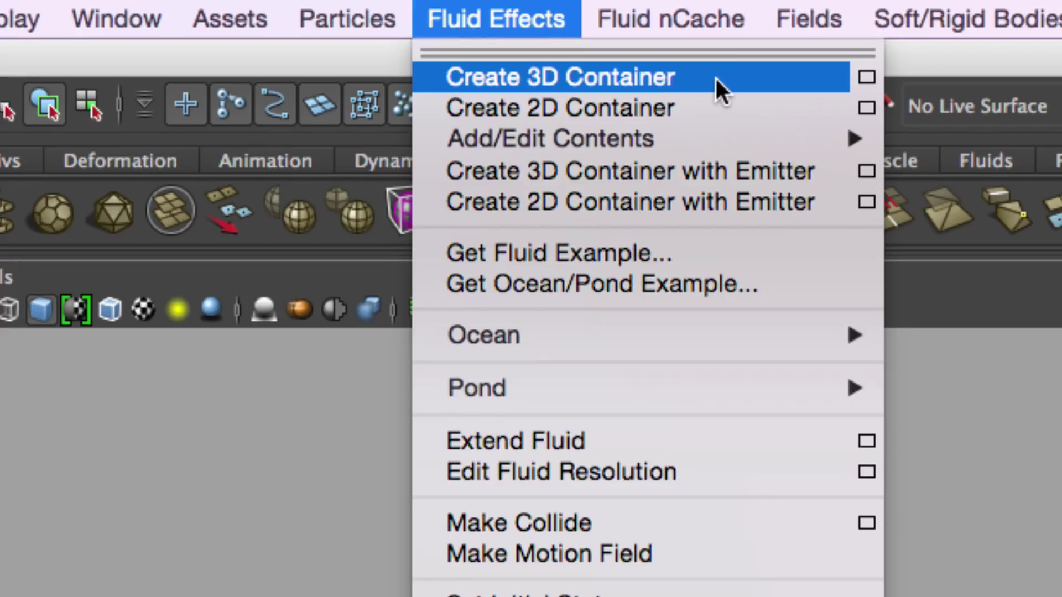
click(867, 77)
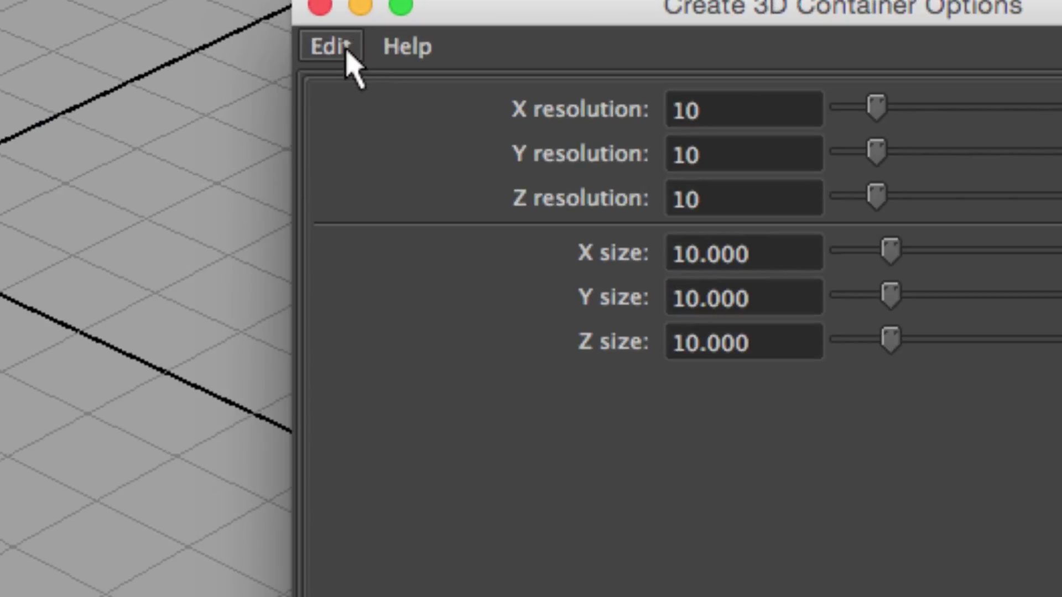
click(332, 47)
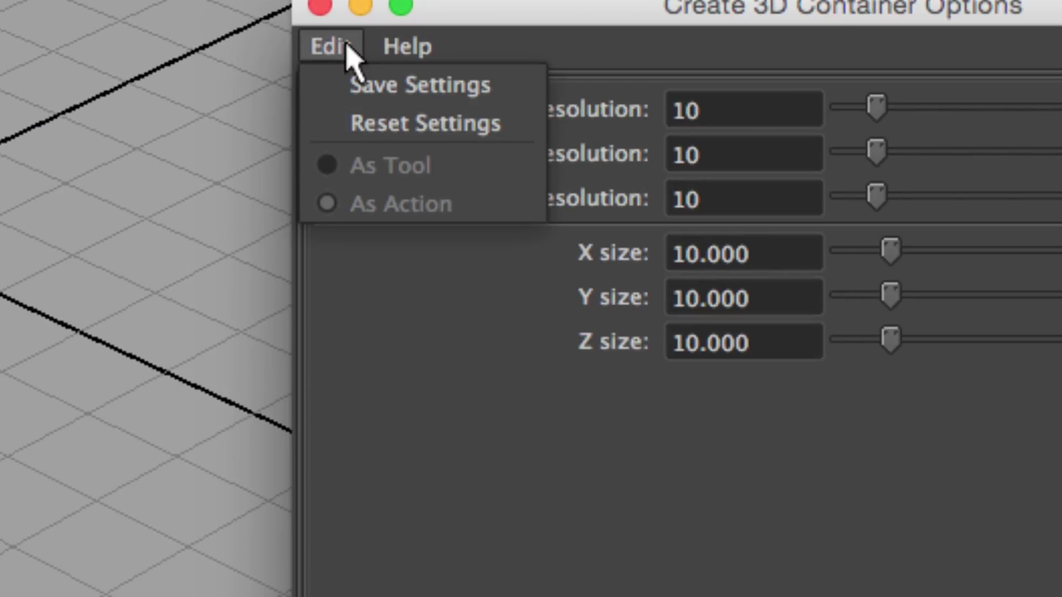
click(502, 129)
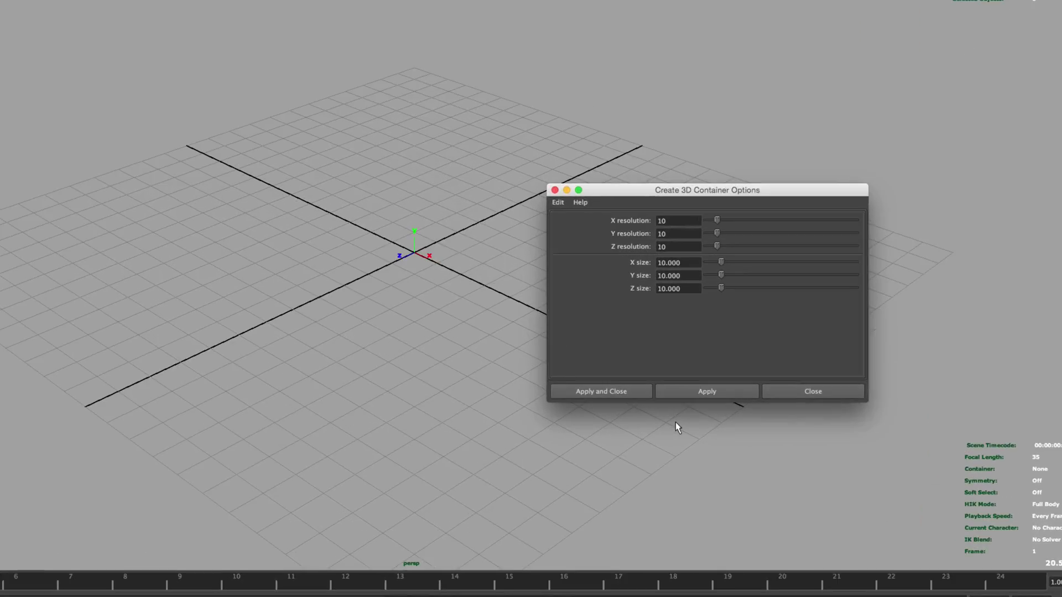
click(616, 382)
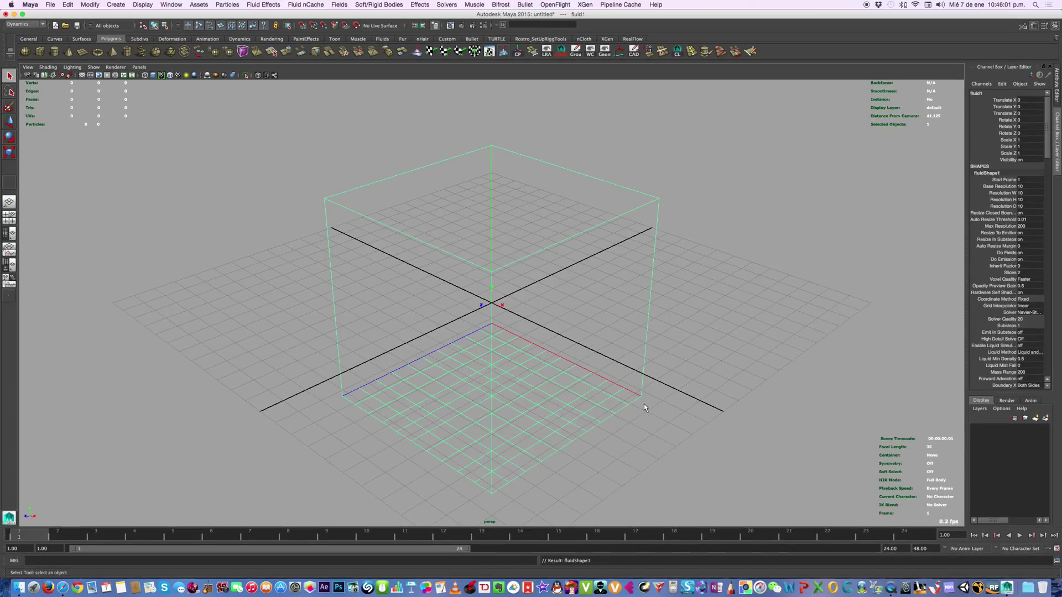
Add an Omni emitter to the fluid container using reset default emitter options, and close the options window
alt+drag(606, 367, 593, 244)
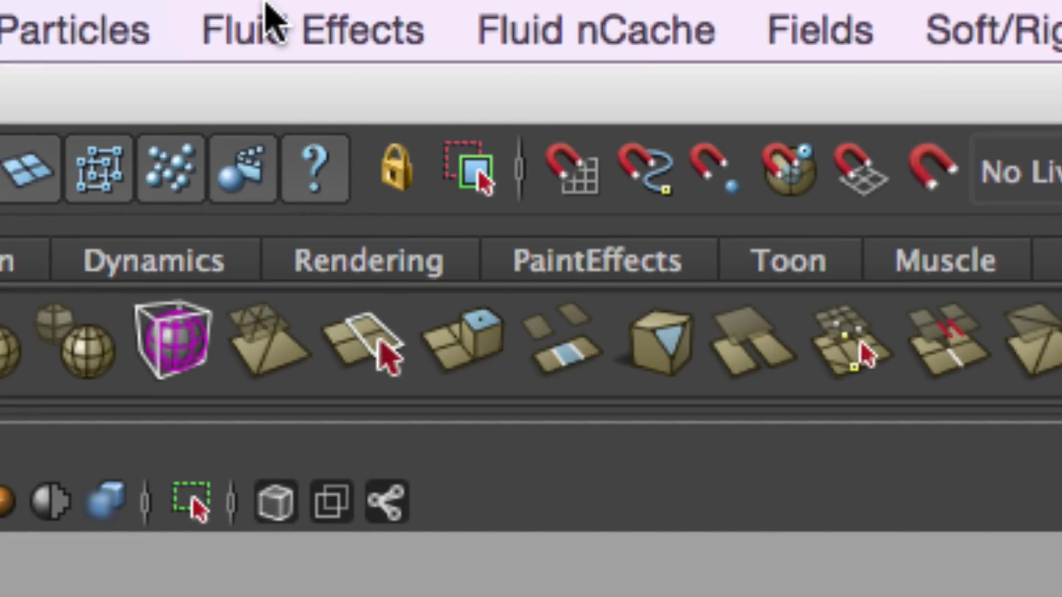
click(270, 7)
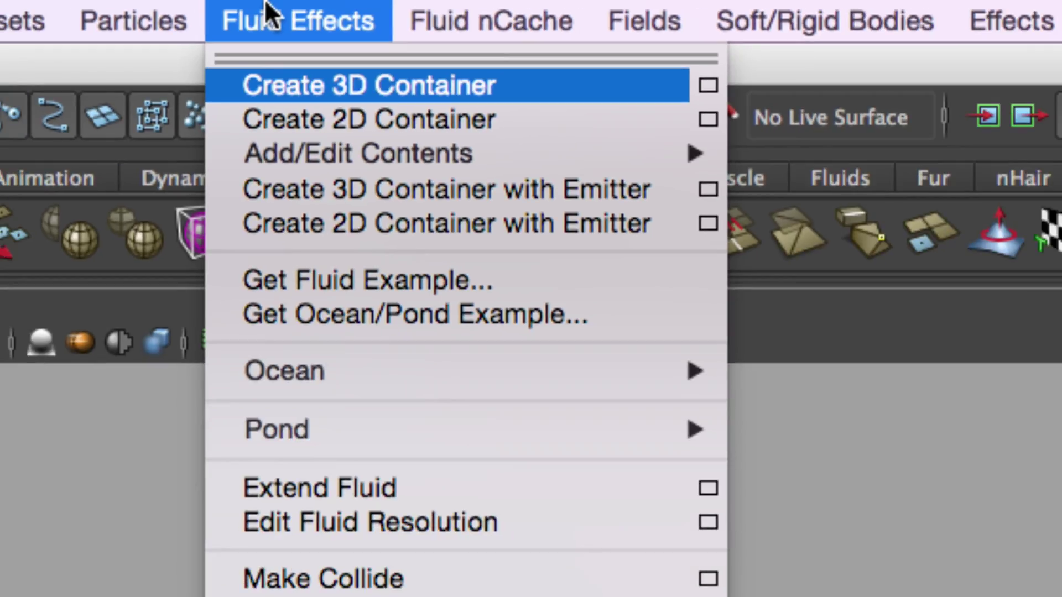
mouse_move(376, 205)
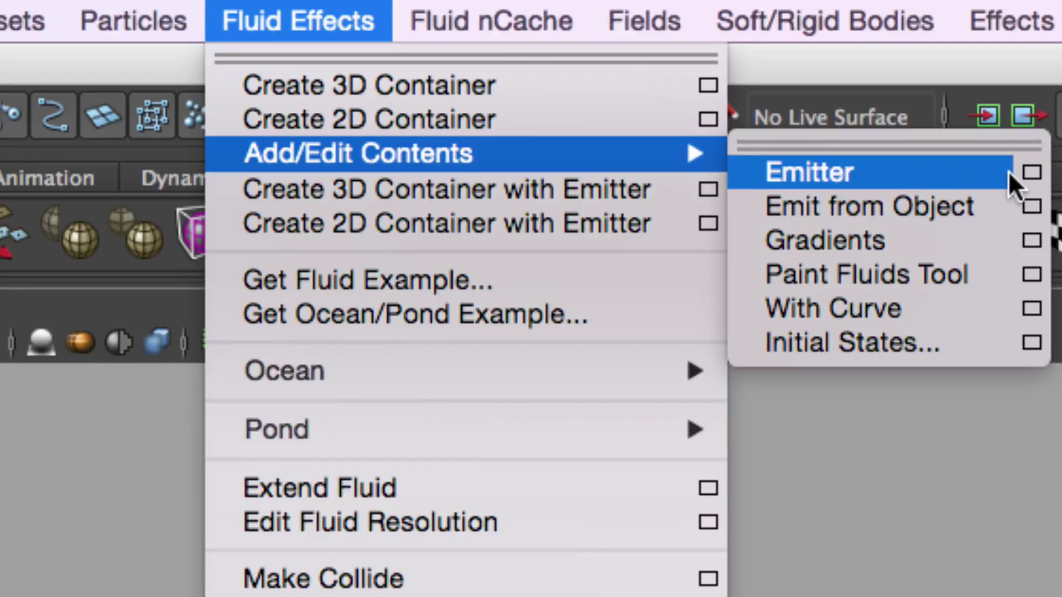
click(1031, 172)
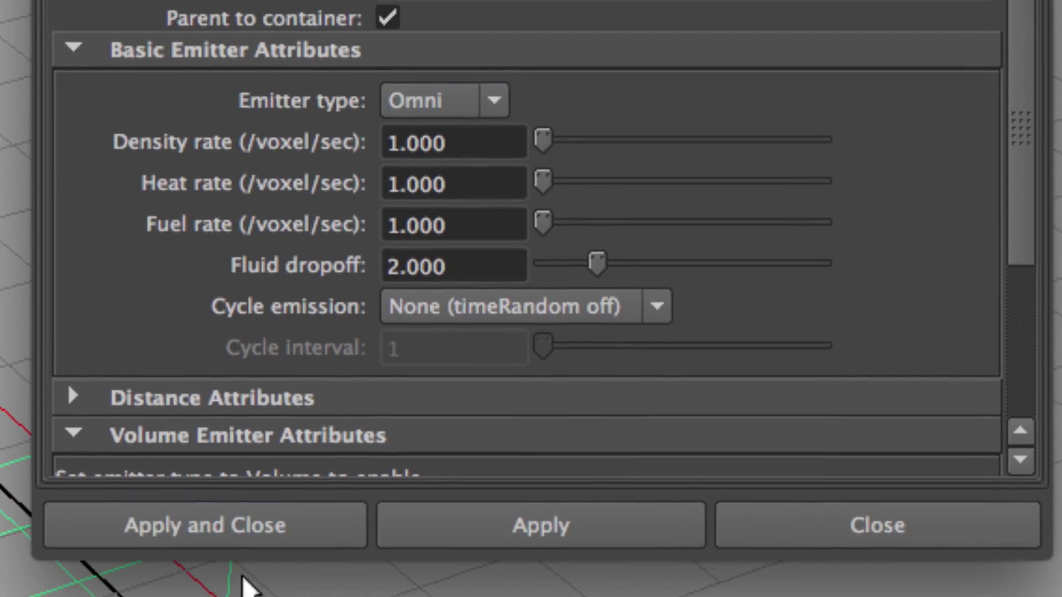
drag(1030, 161, 1024, 315)
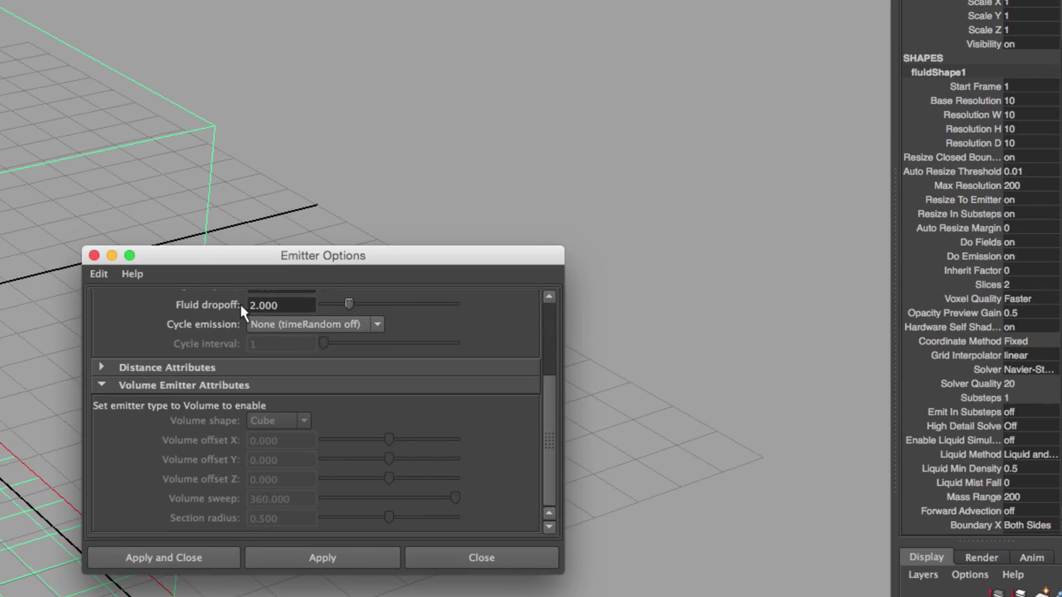
scroll(235, 293, up, 3)
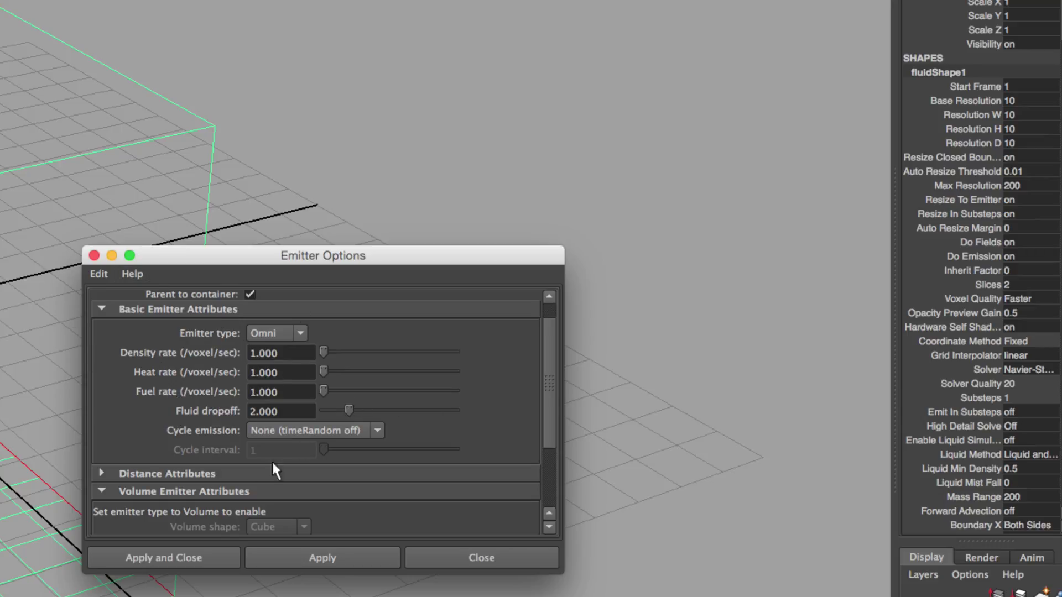
click(98, 276)
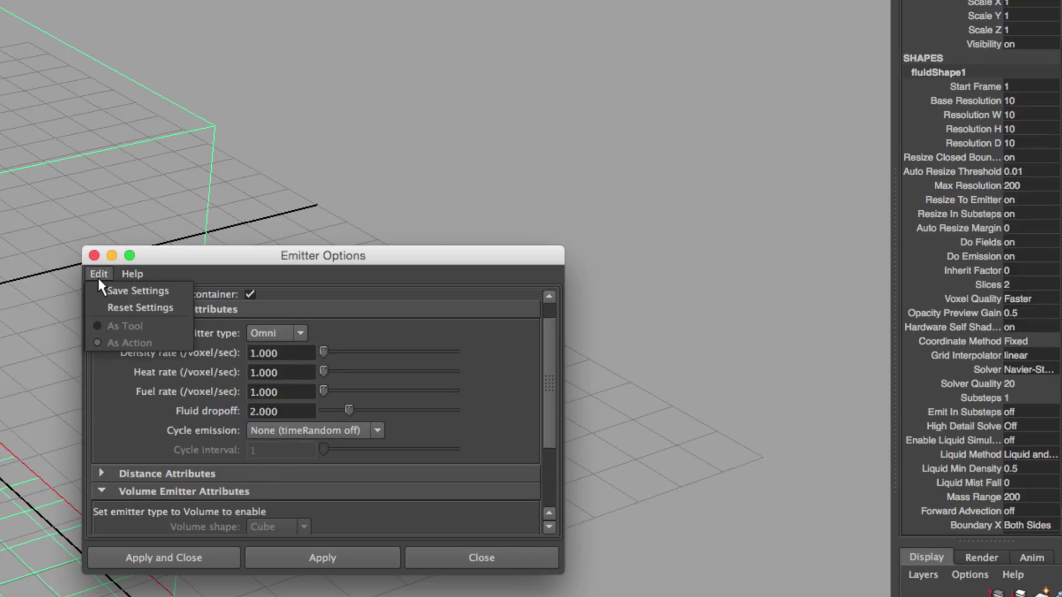
click(126, 307)
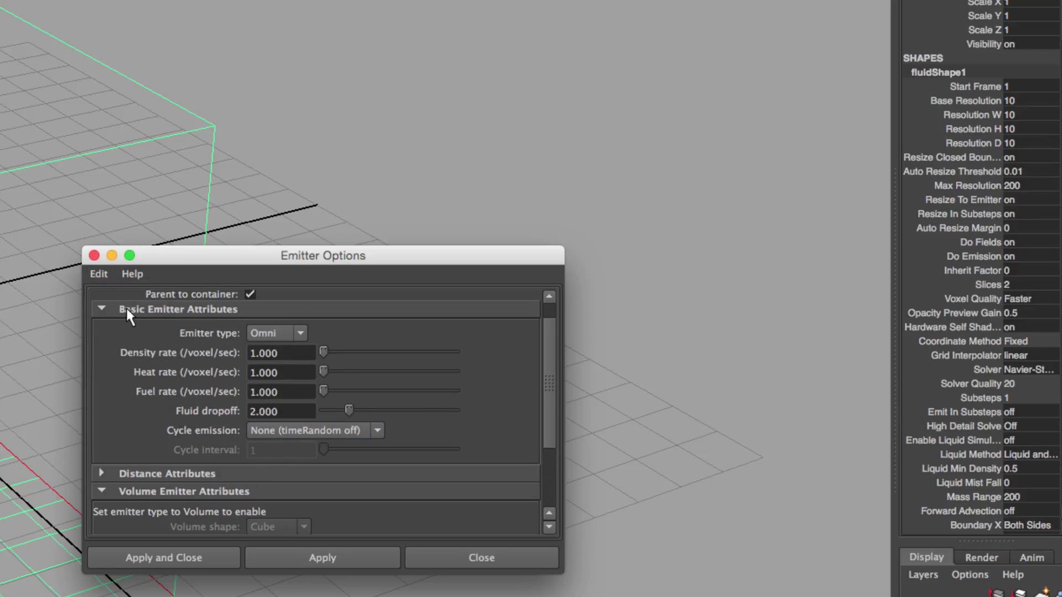
click(306, 560)
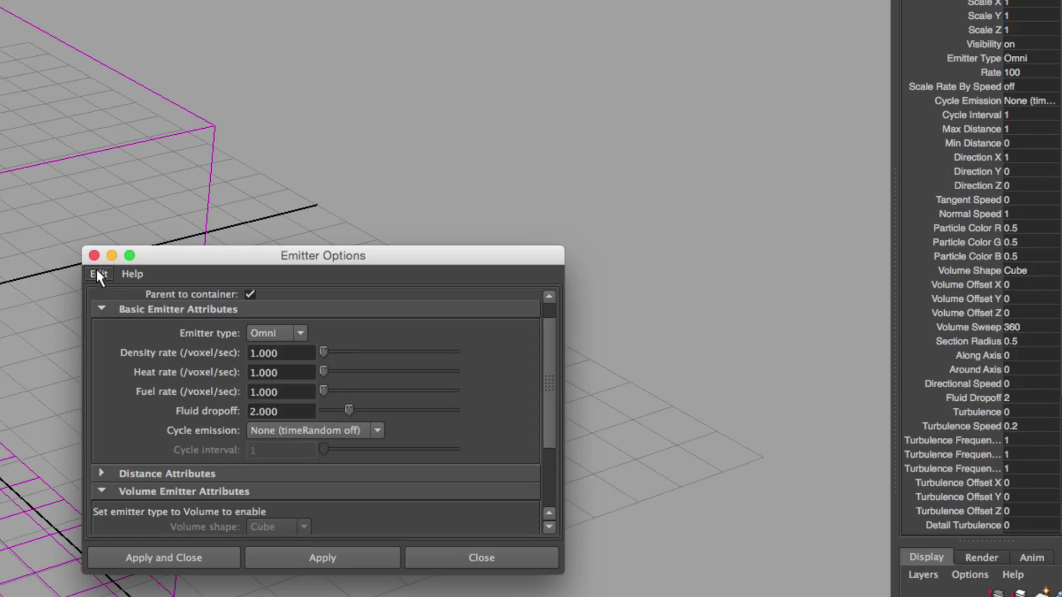
click(94, 255)
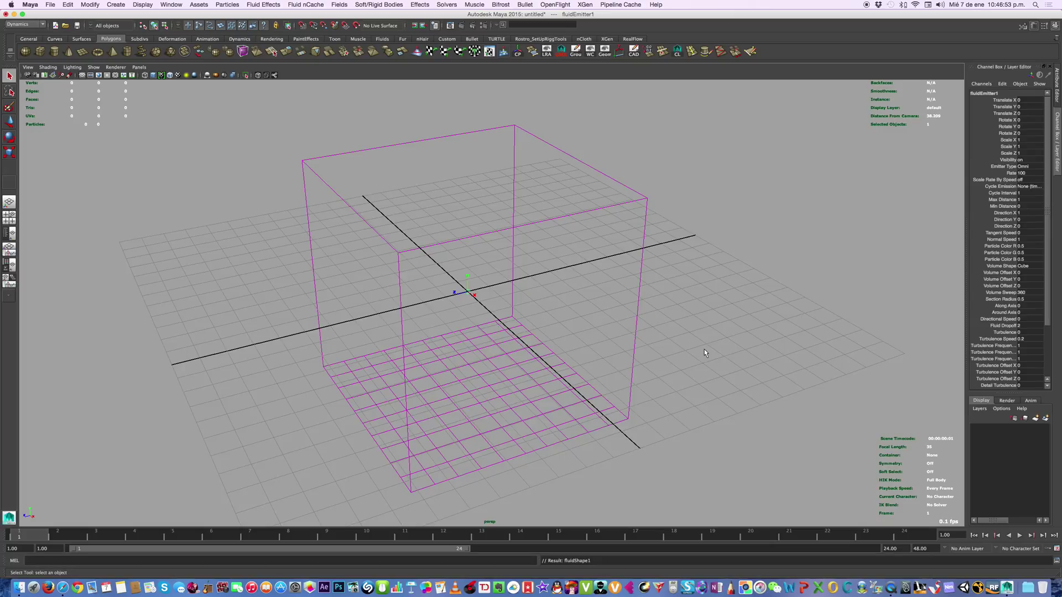
Set the fluid emitter's Rate (Percent) to 700 in its basic emitter attributes
click(1057, 85)
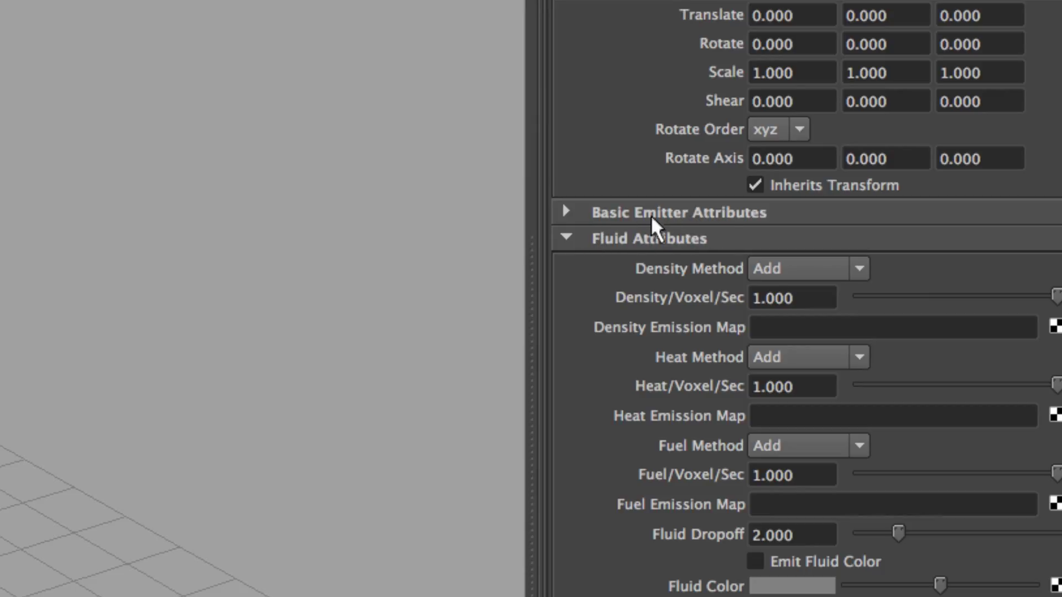
click(566, 212)
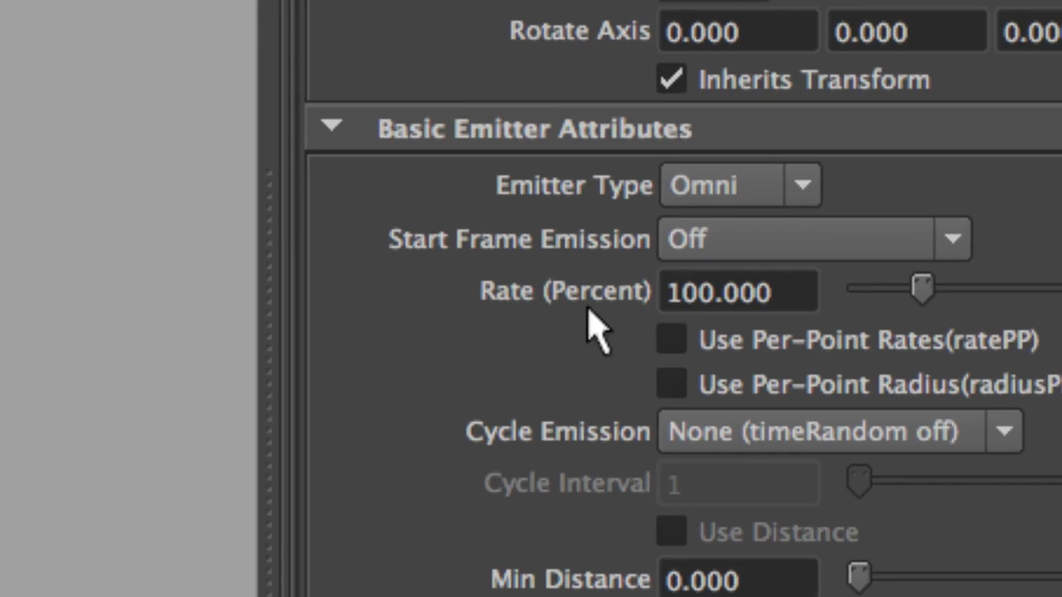
click(683, 292)
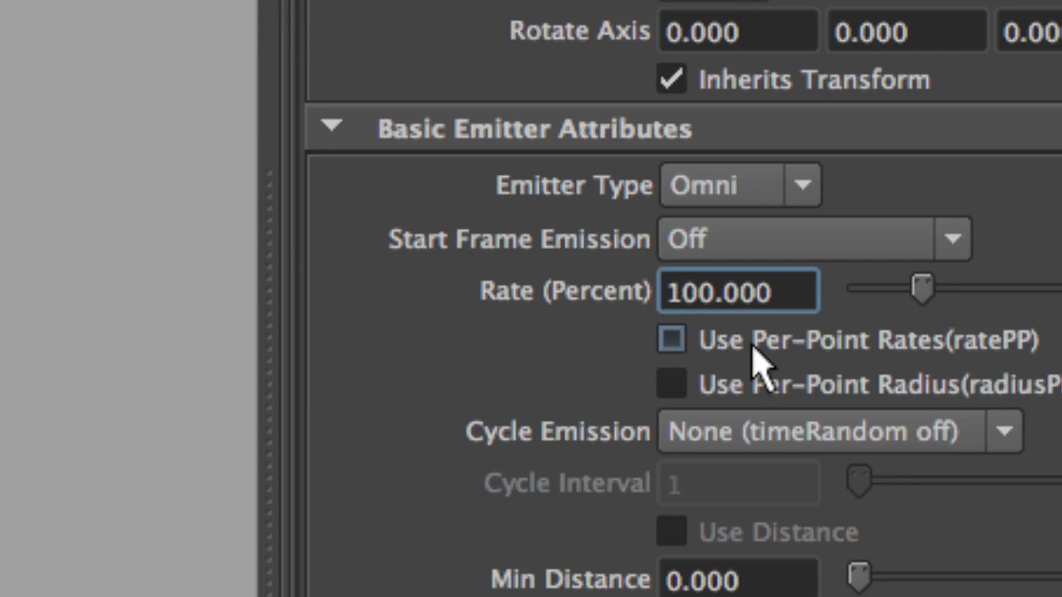
key(BackSpace)
text(7)
key(Return)
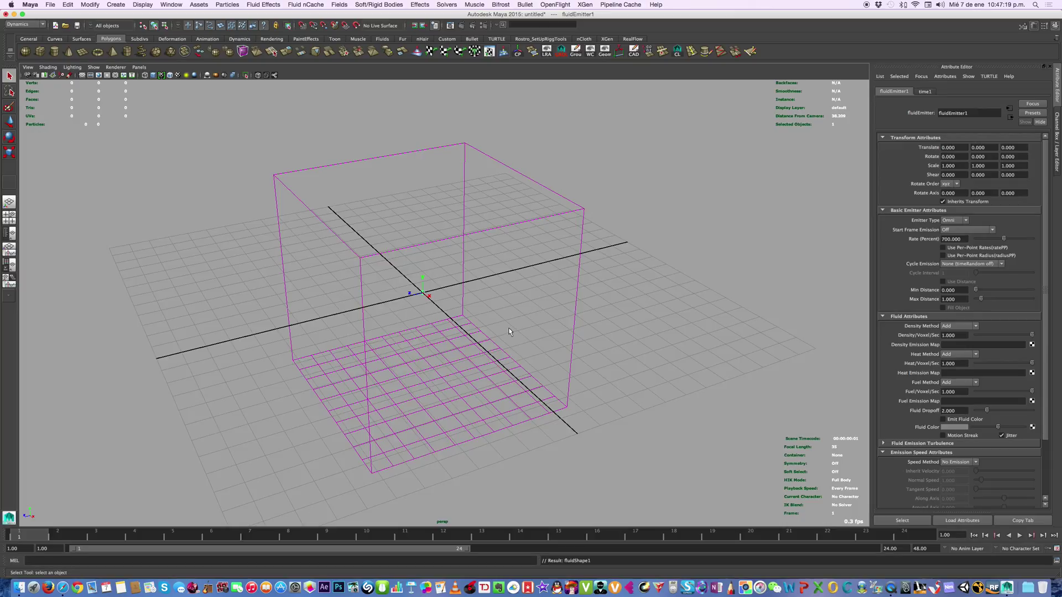
Select the fluid container and rotate it to exactly -90 degrees in Rotate X
click(592, 262)
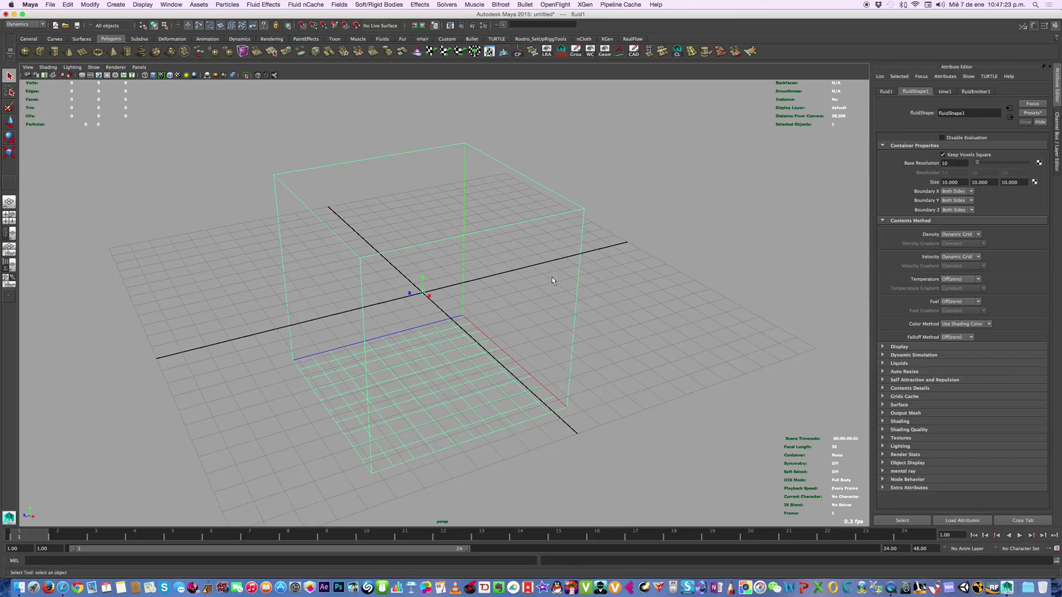
key(ctrl+a)
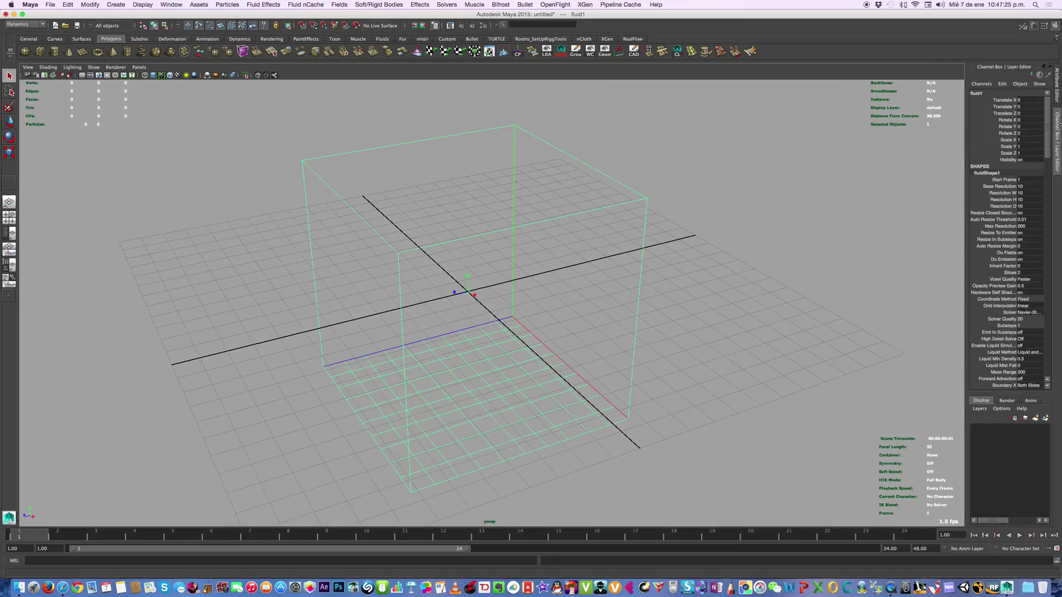
key(e)
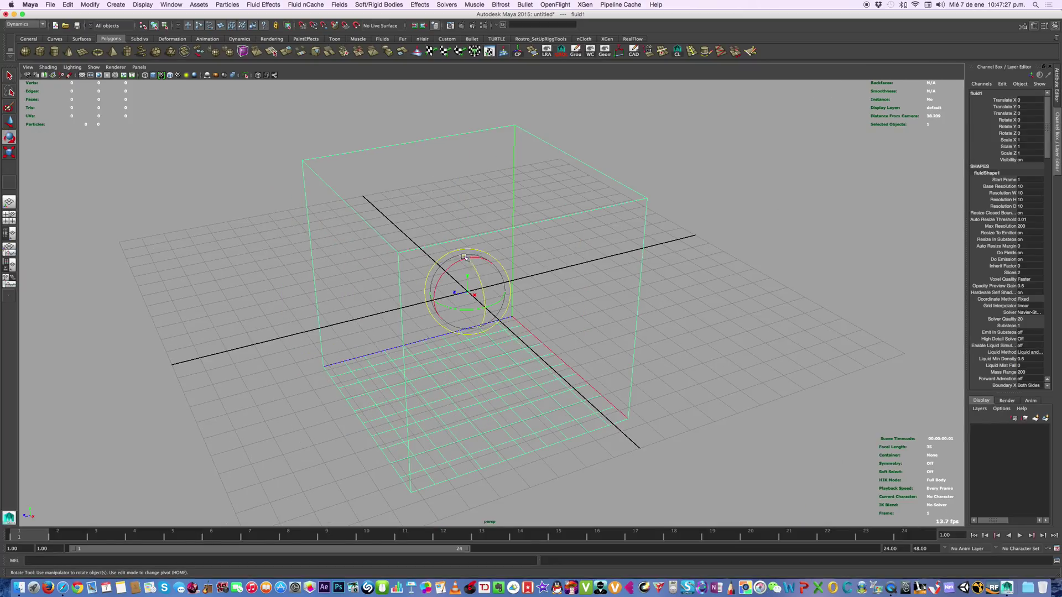
drag(466, 255, 487, 258)
click(1027, 120)
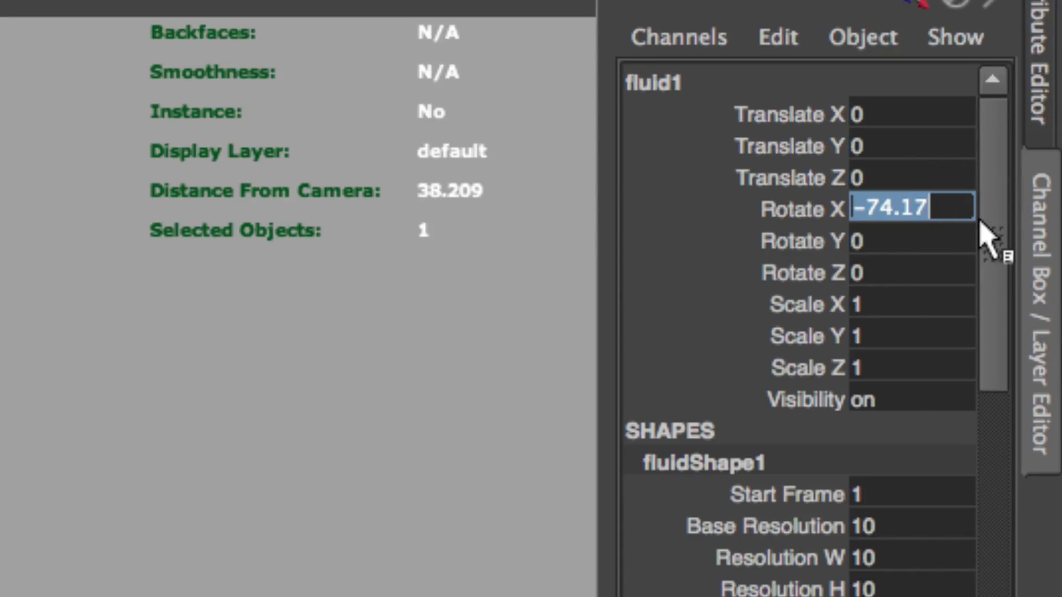
text(-90)
key(Return)
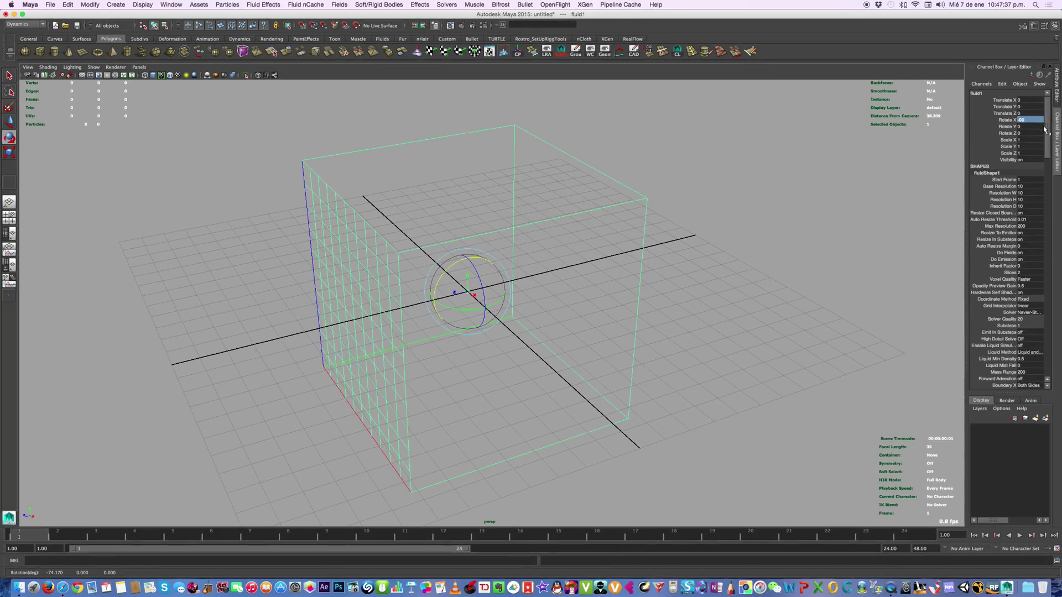
Set the fluid container shape's Base Resolution to 60
alt+drag(672, 257, 555, 259)
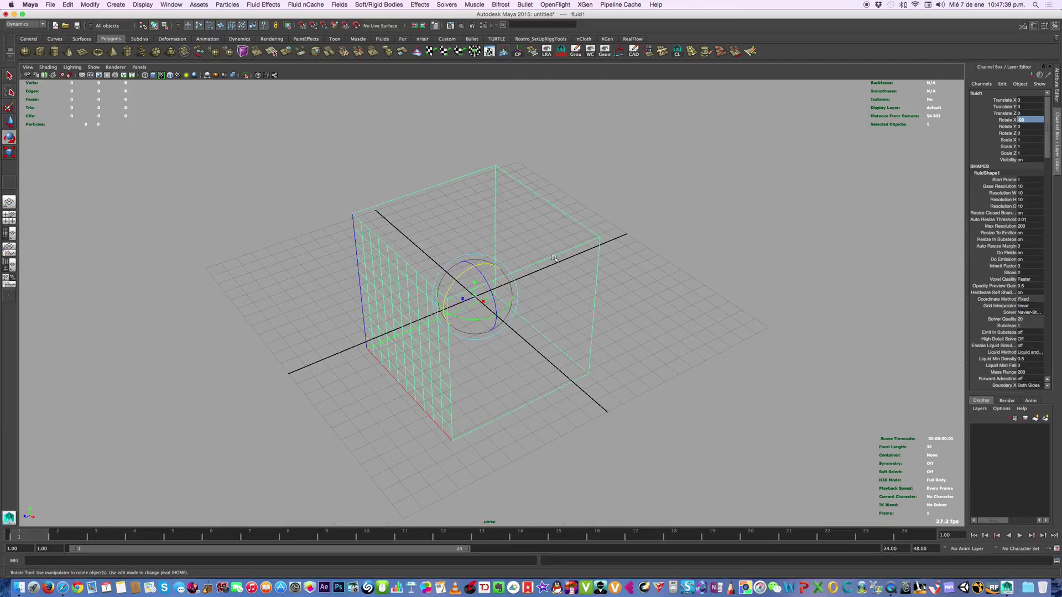
key(ctrl+a)
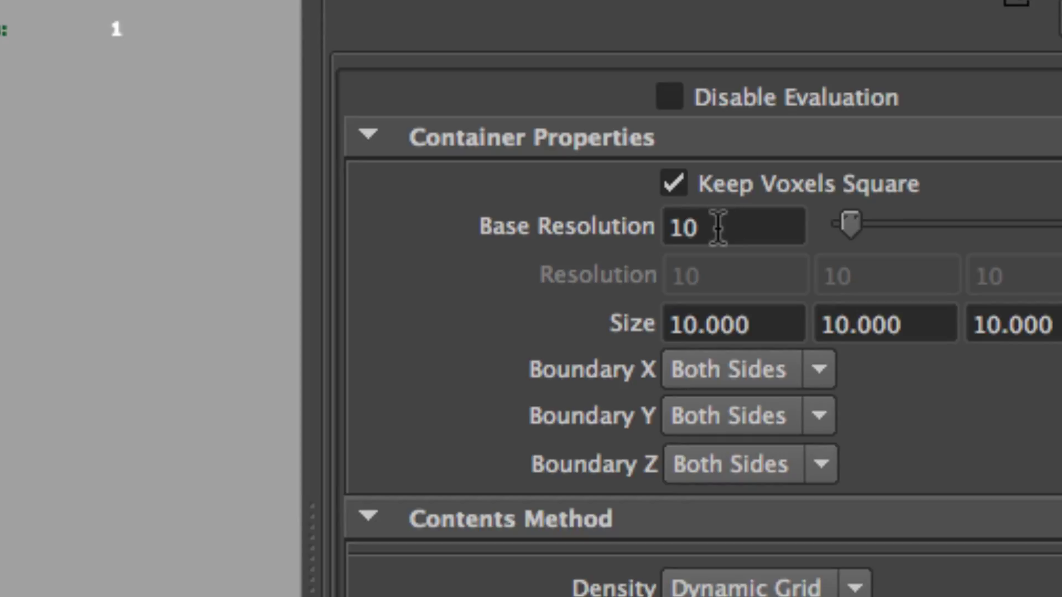
drag(743, 212, 679, 214)
text(60)
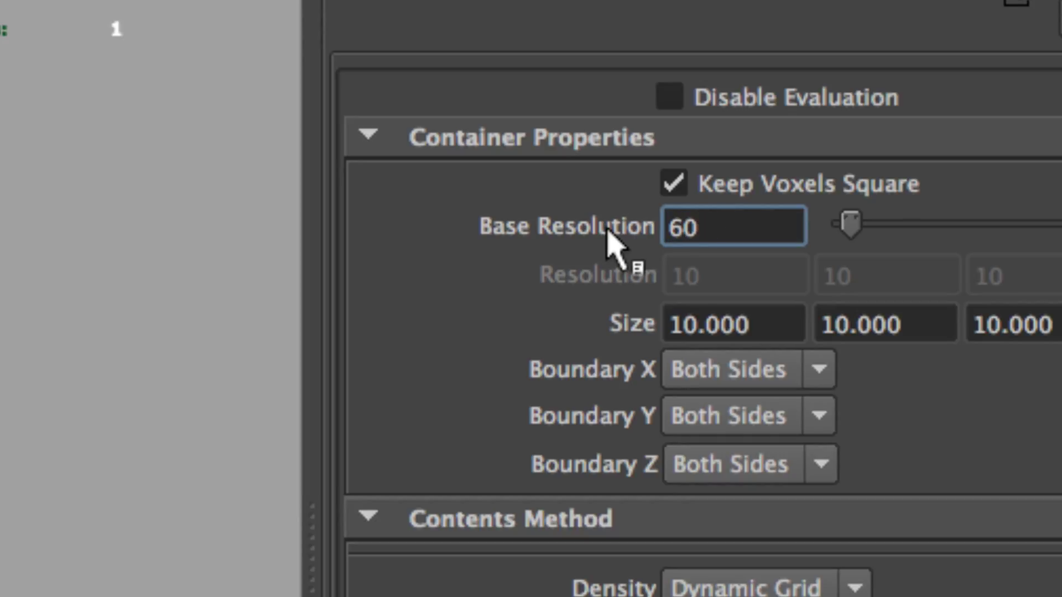
key(Return)
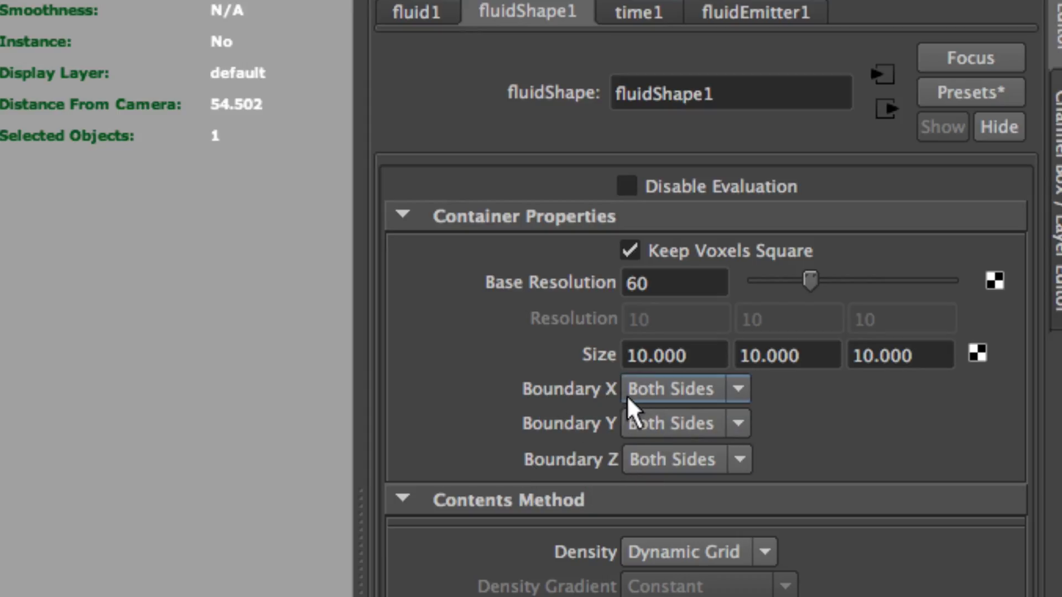
Set both Boundary X and Boundary Z of the fluid container to None
click(733, 388)
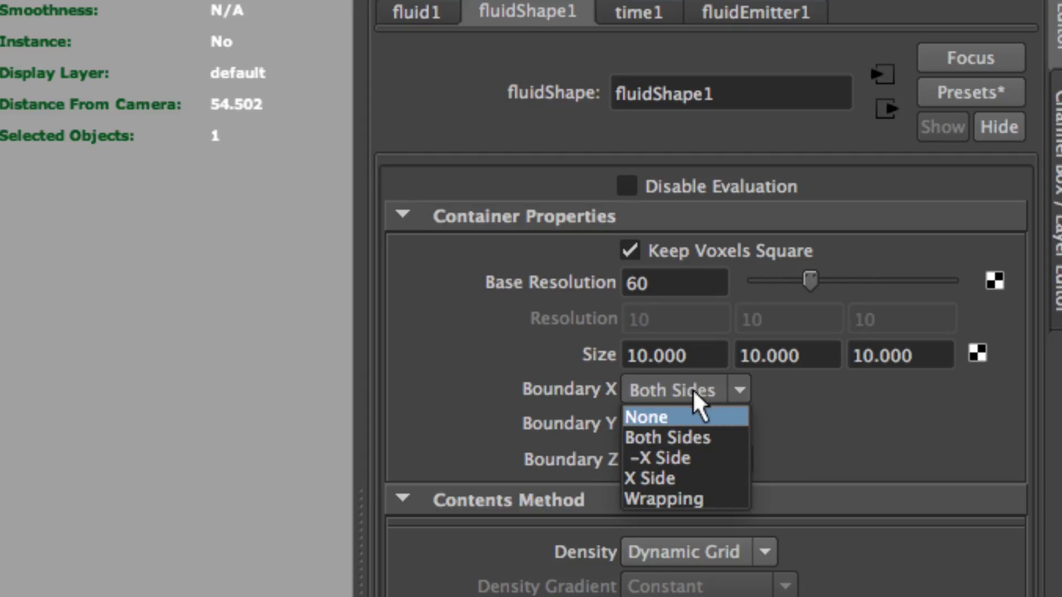
click(679, 416)
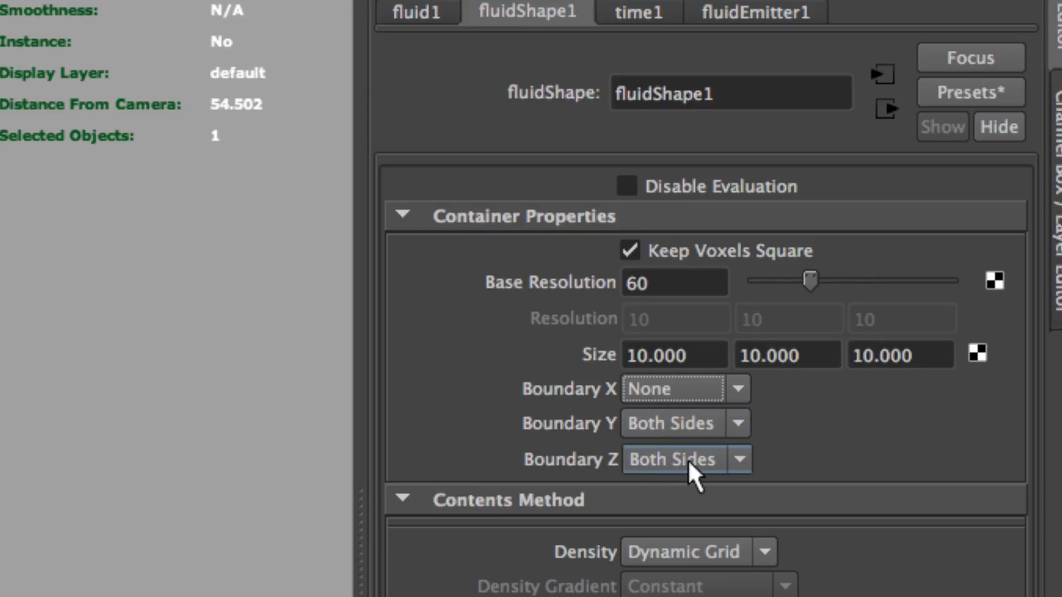
click(738, 460)
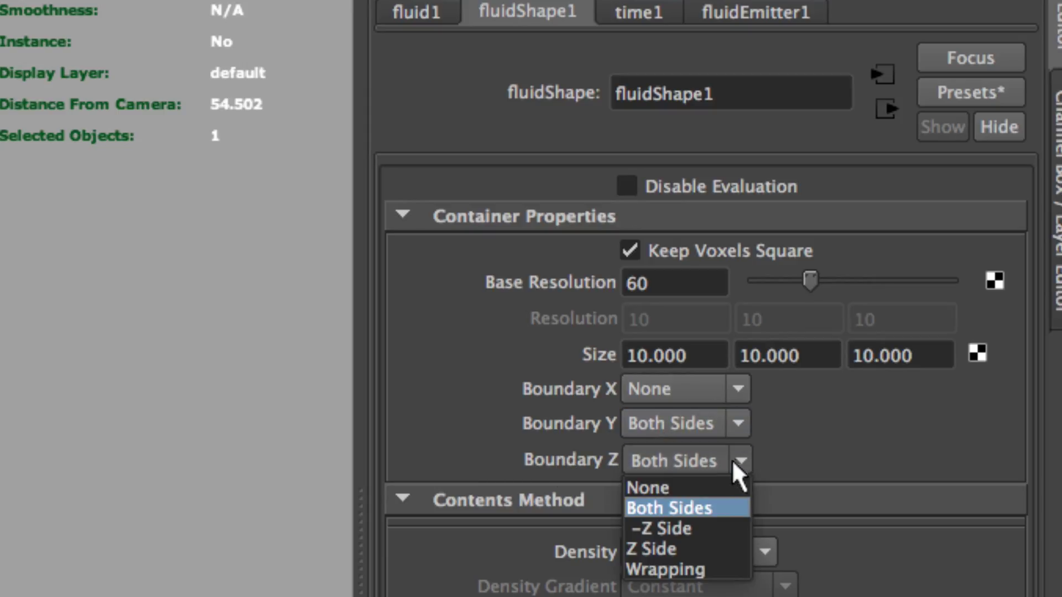
click(691, 487)
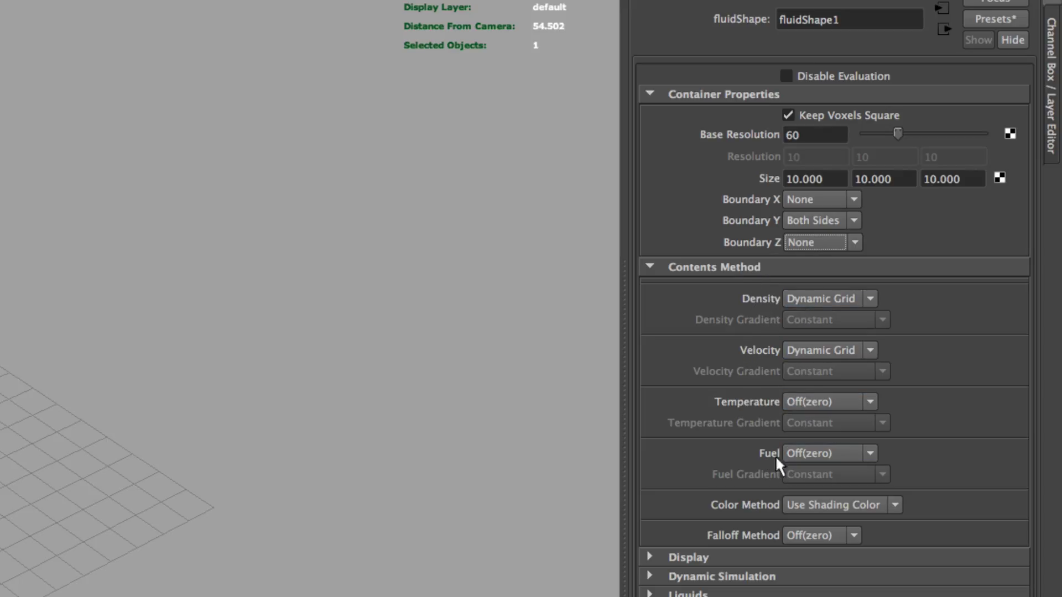
click(866, 455)
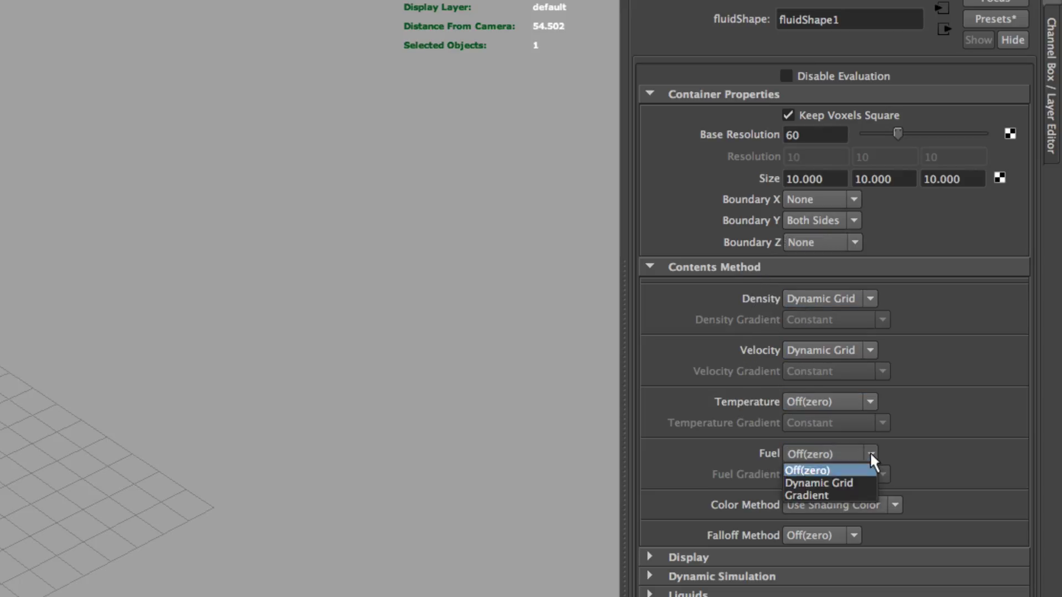
click(859, 483)
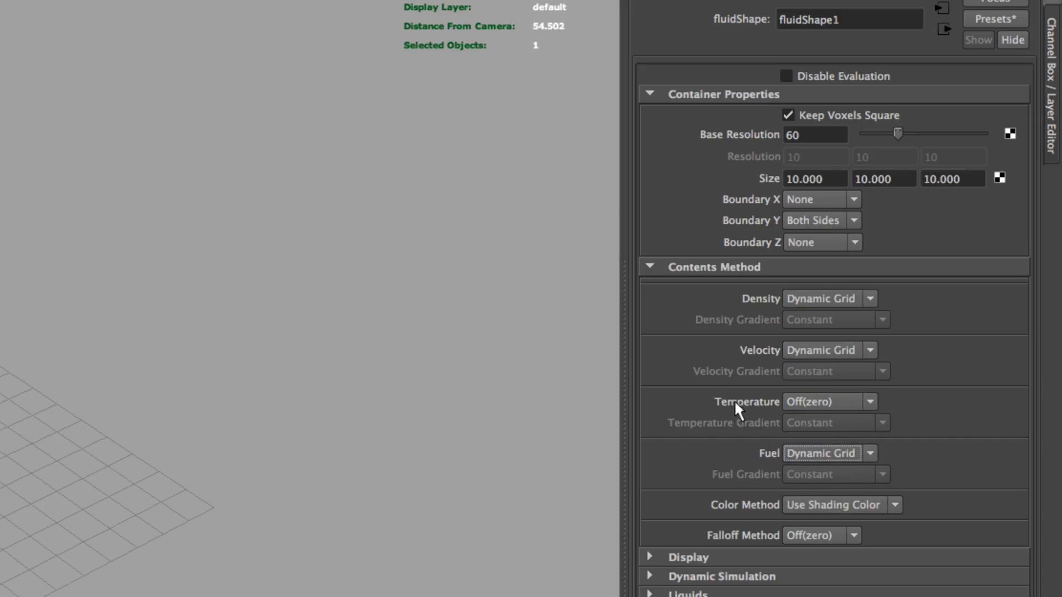
click(815, 454)
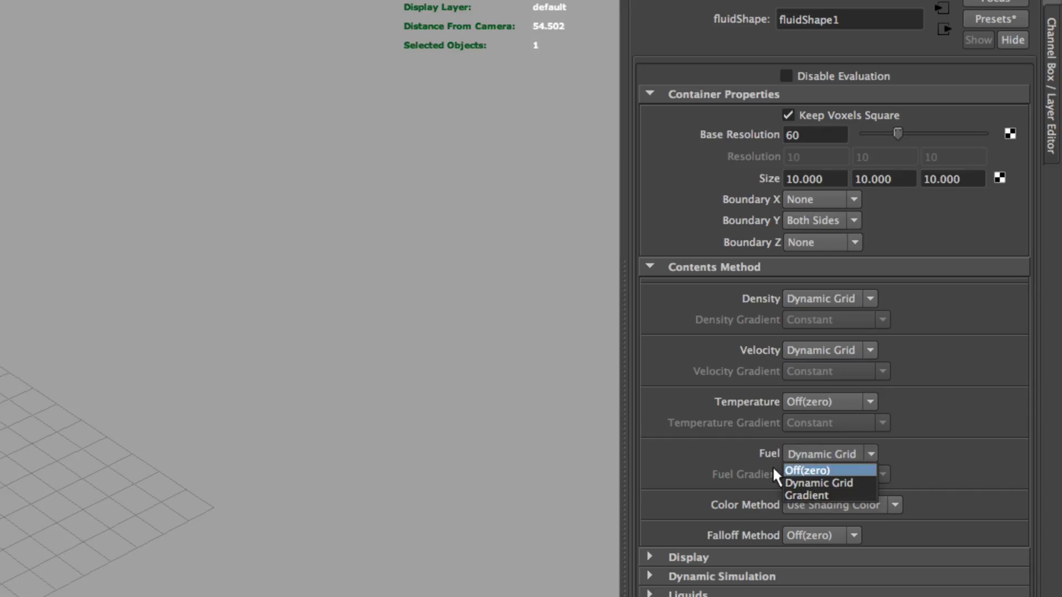
click(833, 470)
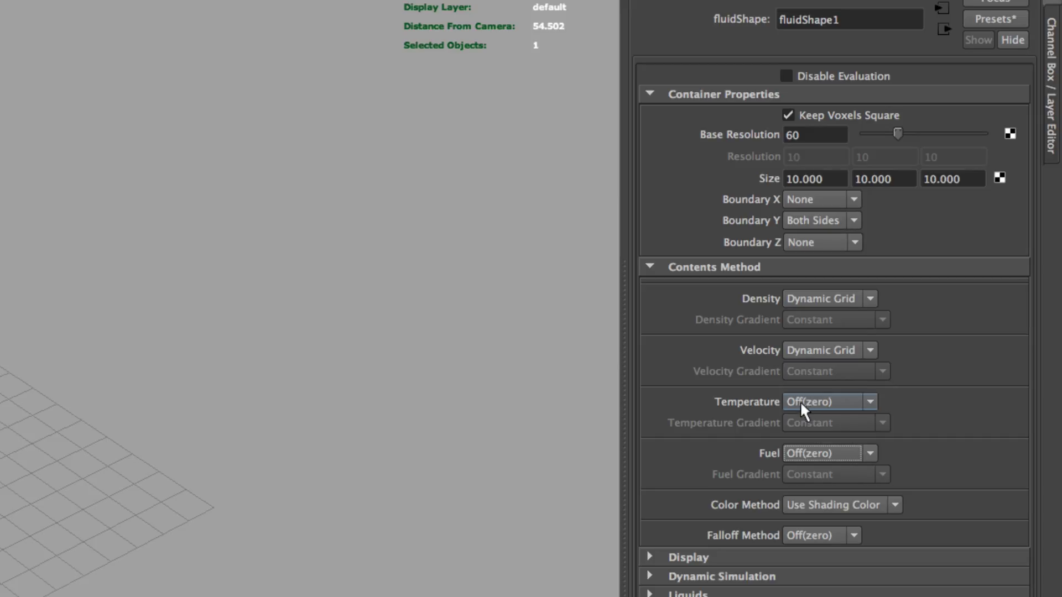
Set both the Temperature and Fuel contents methods of the fluid container to Dynamic Grid
click(848, 402)
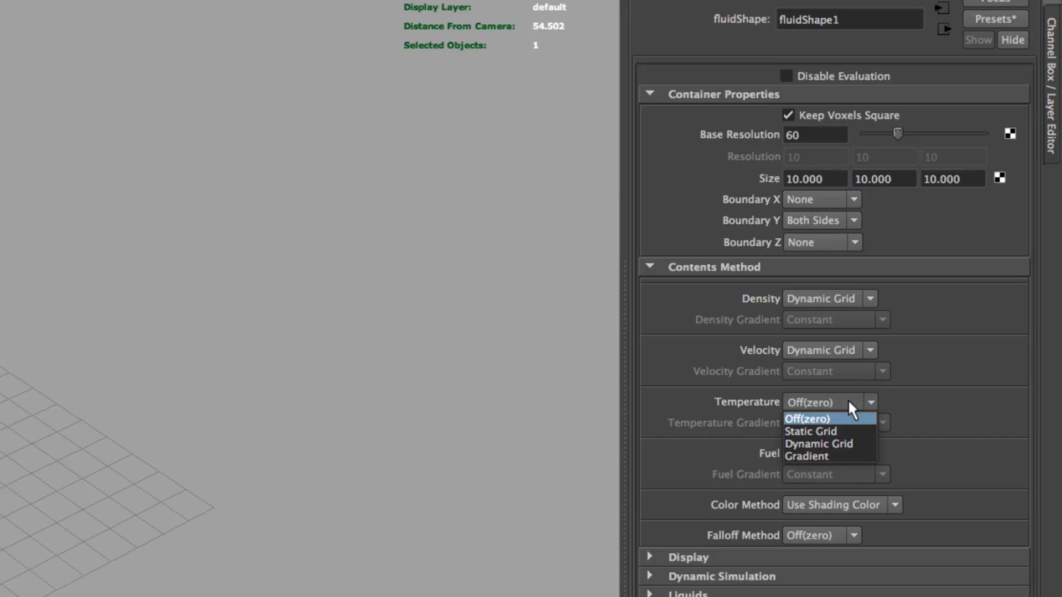
click(850, 443)
click(844, 452)
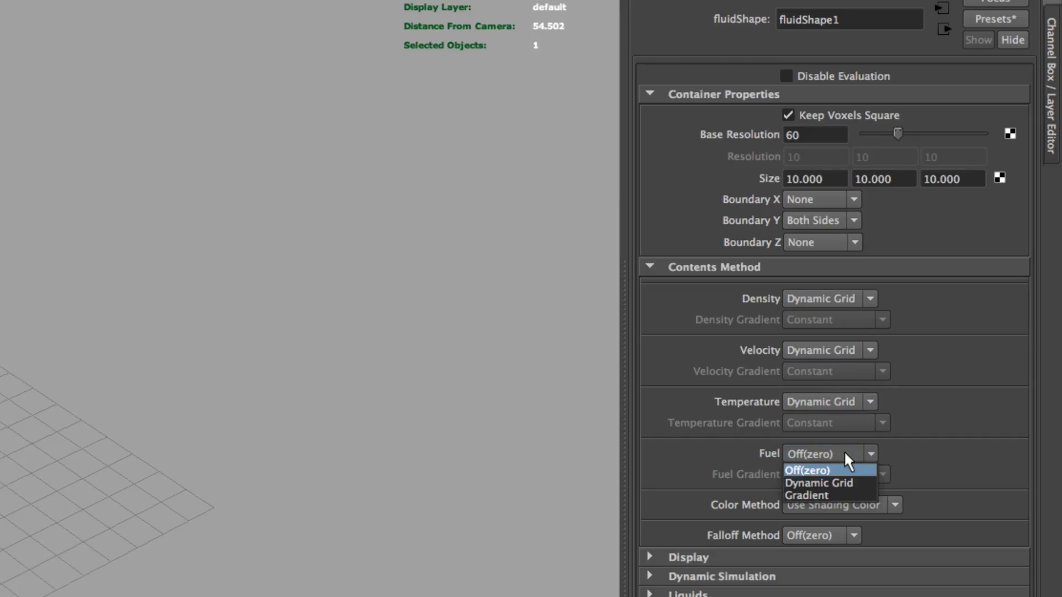
click(838, 482)
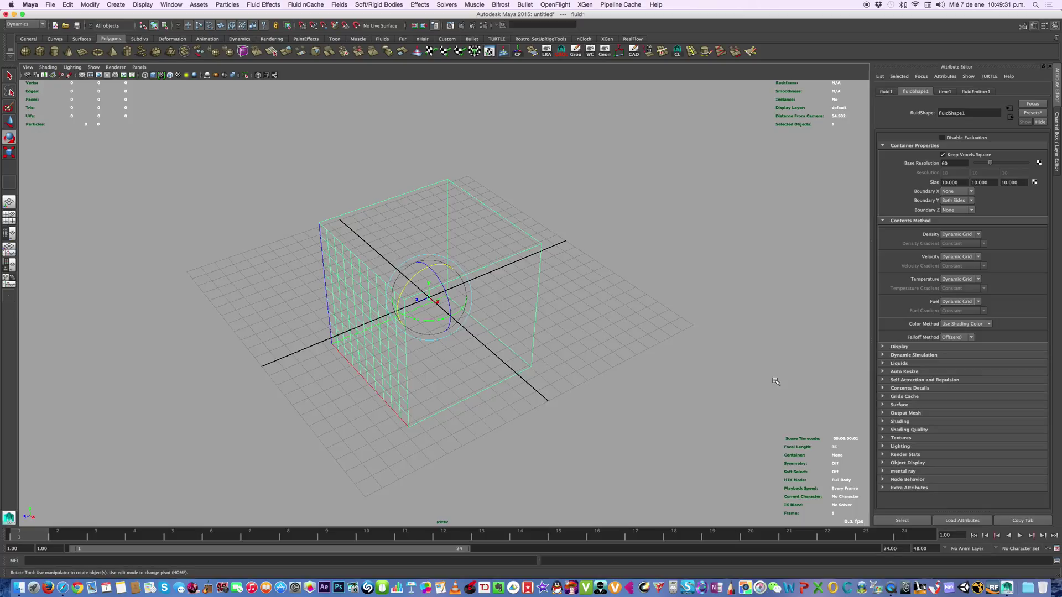
Open the Outliner, expand fluid1, select fluidEmitter1 and show its attributes
click(591, 250)
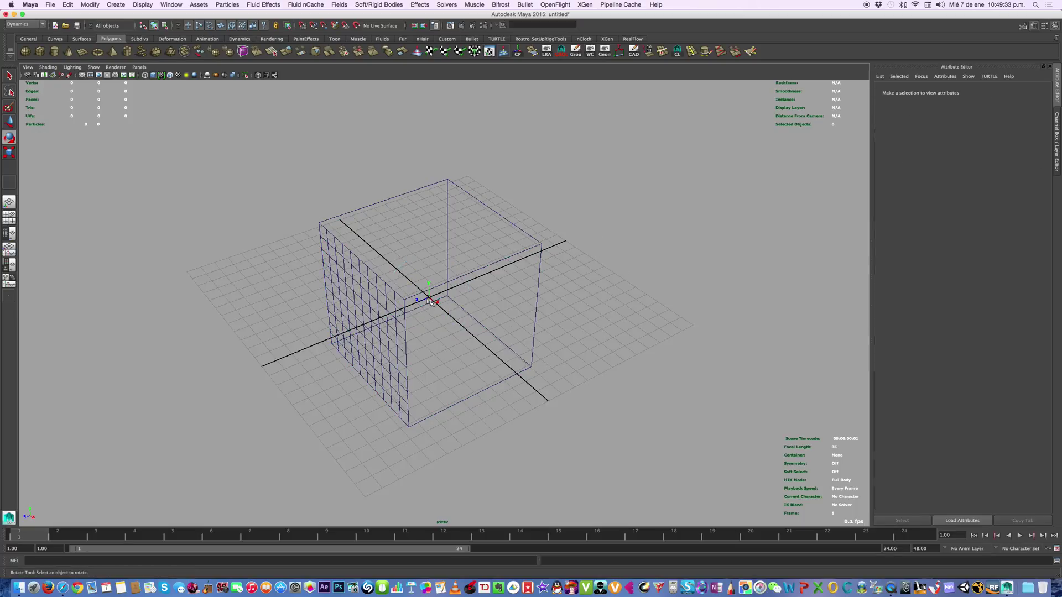
click(166, 4)
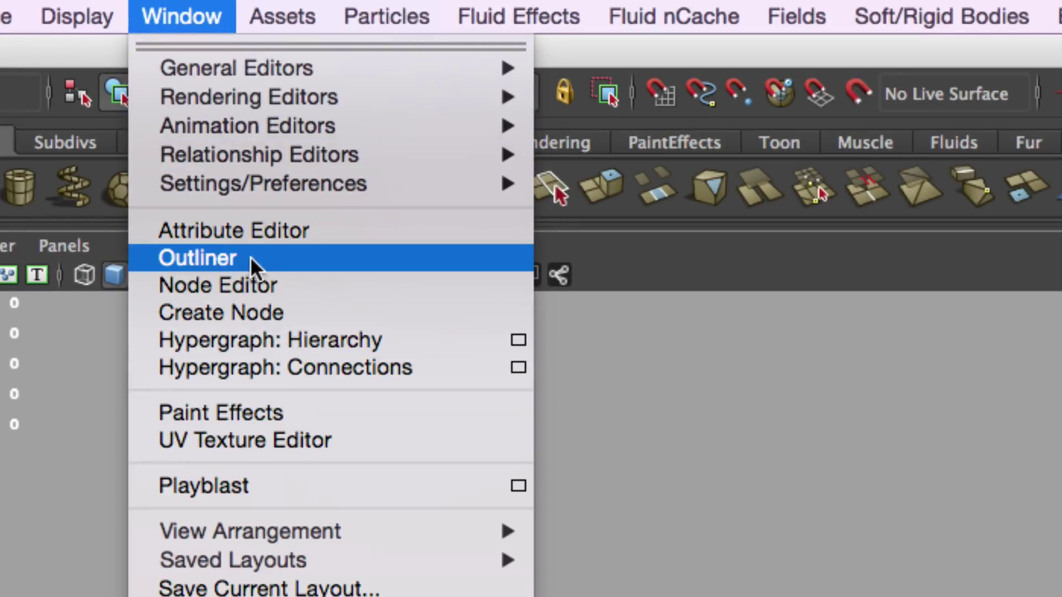
click(251, 256)
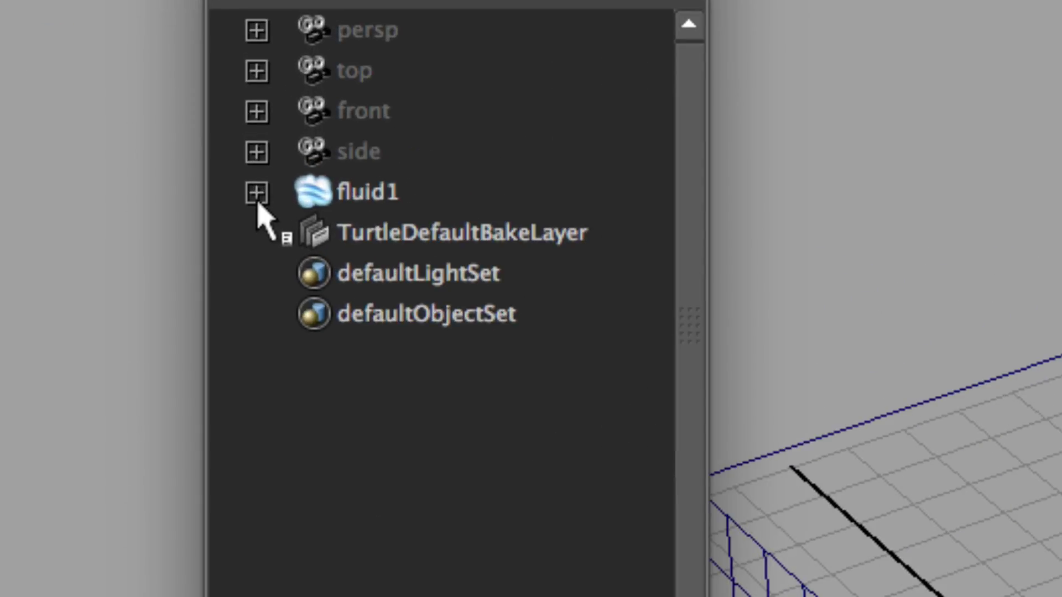
click(252, 197)
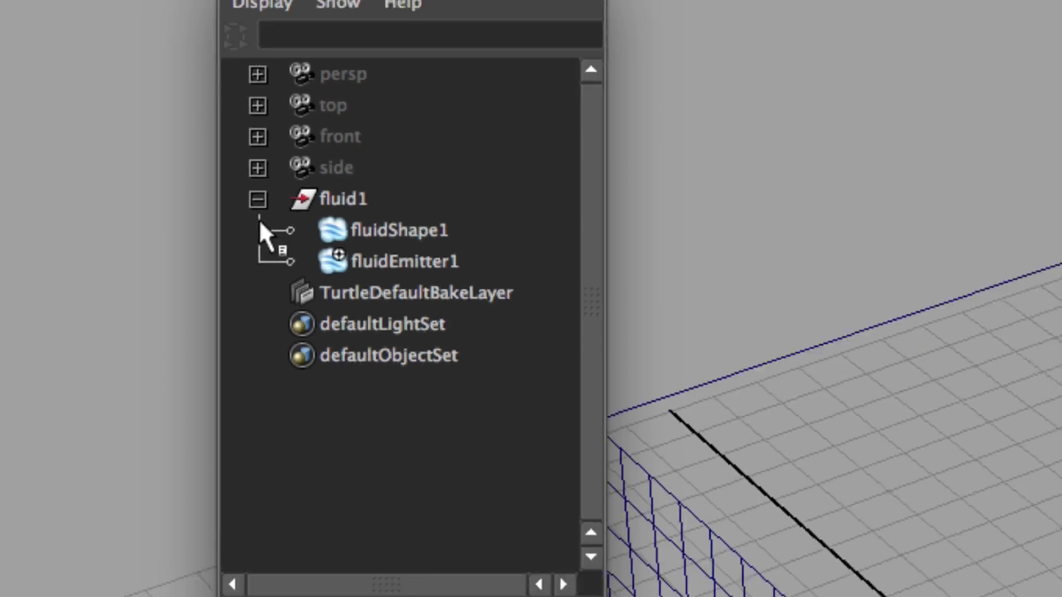
click(408, 267)
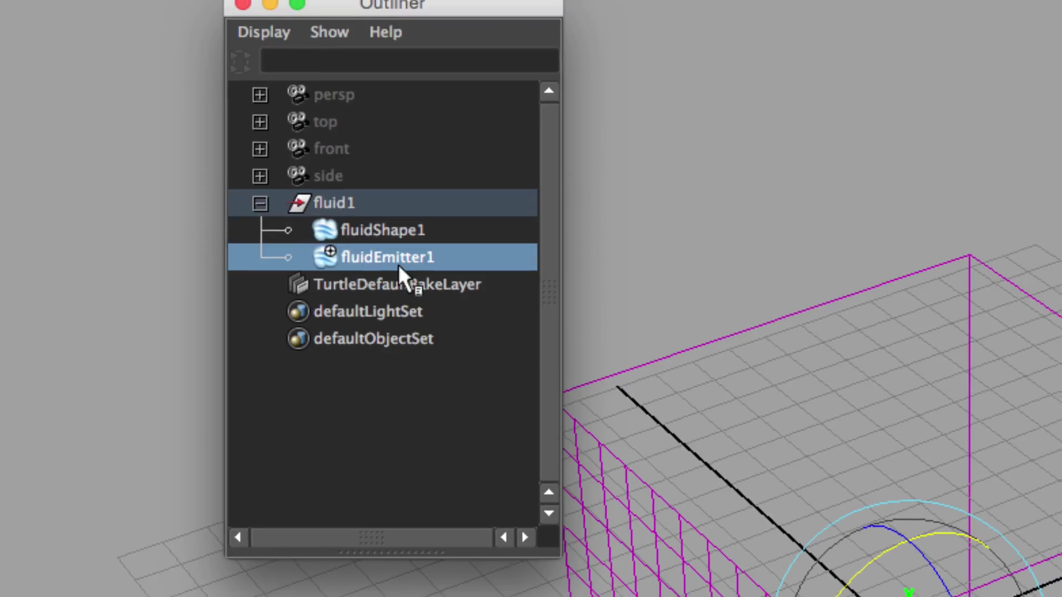
key(ctrl+a)
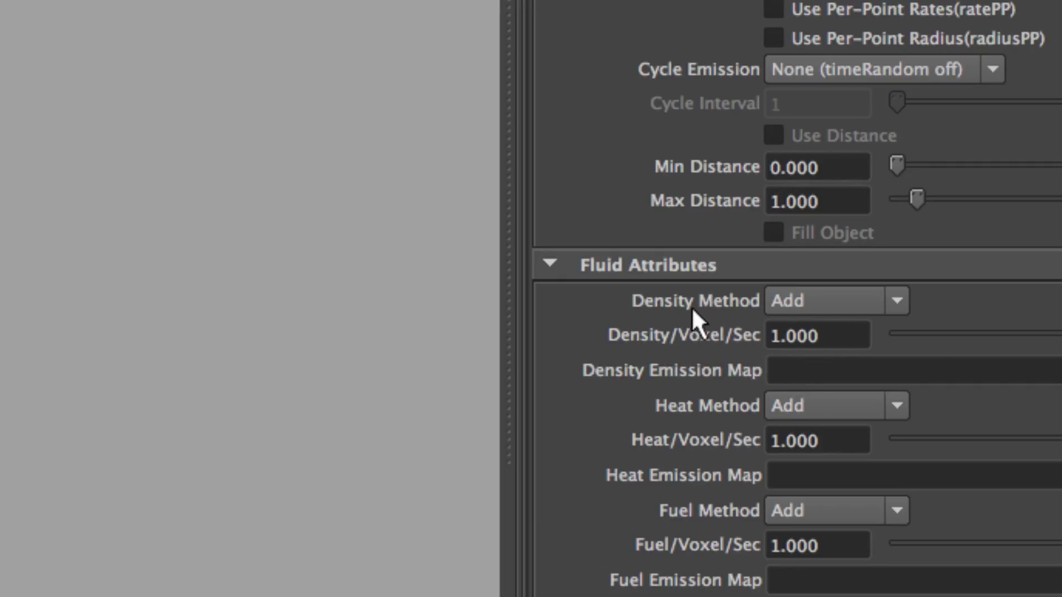
Set both Density/Voxel/Sec and Heat/Voxel/Sec of the fluid emitter to 5 in its fluid attributes
double_click(841, 335)
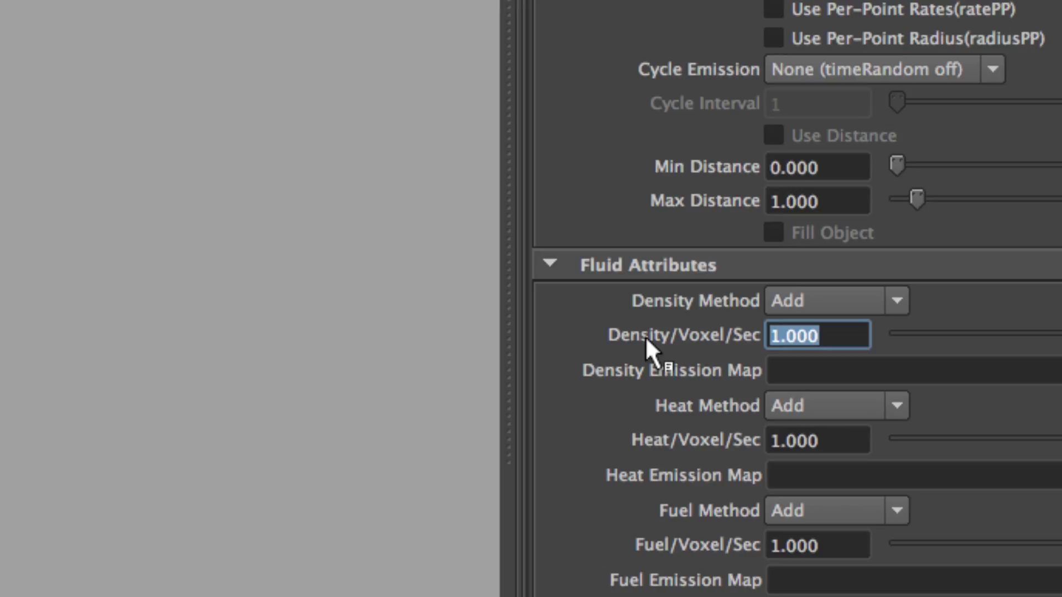
text(5)
key(Return)
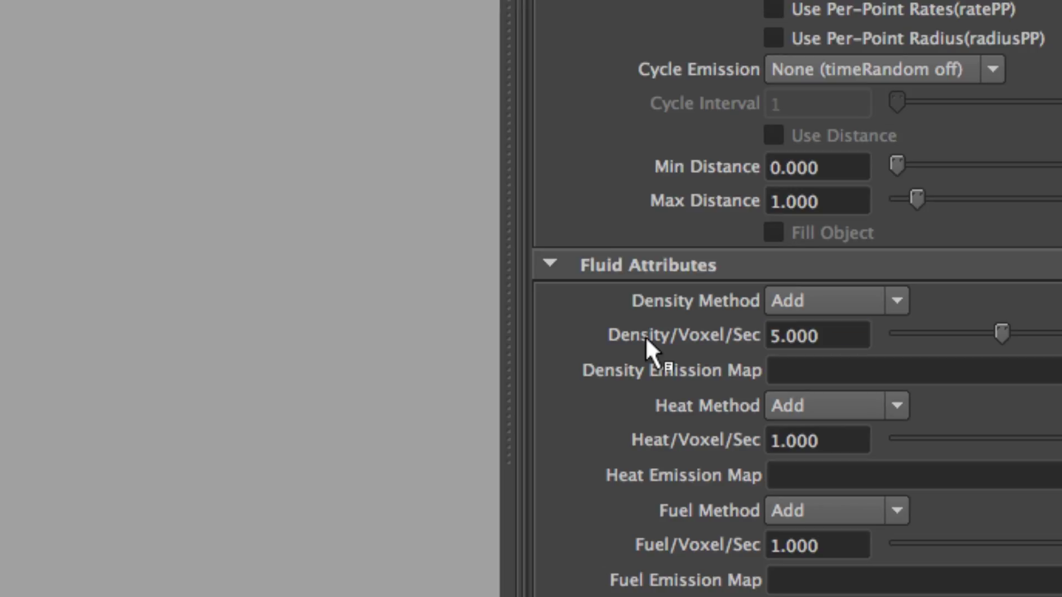
drag(830, 335, 684, 329)
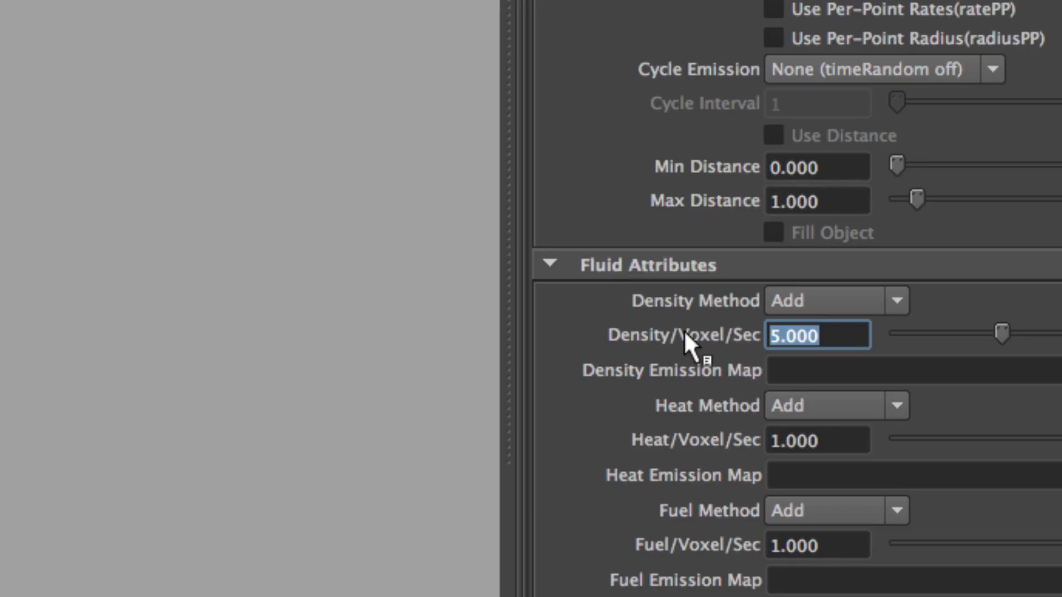
drag(834, 441, 706, 443)
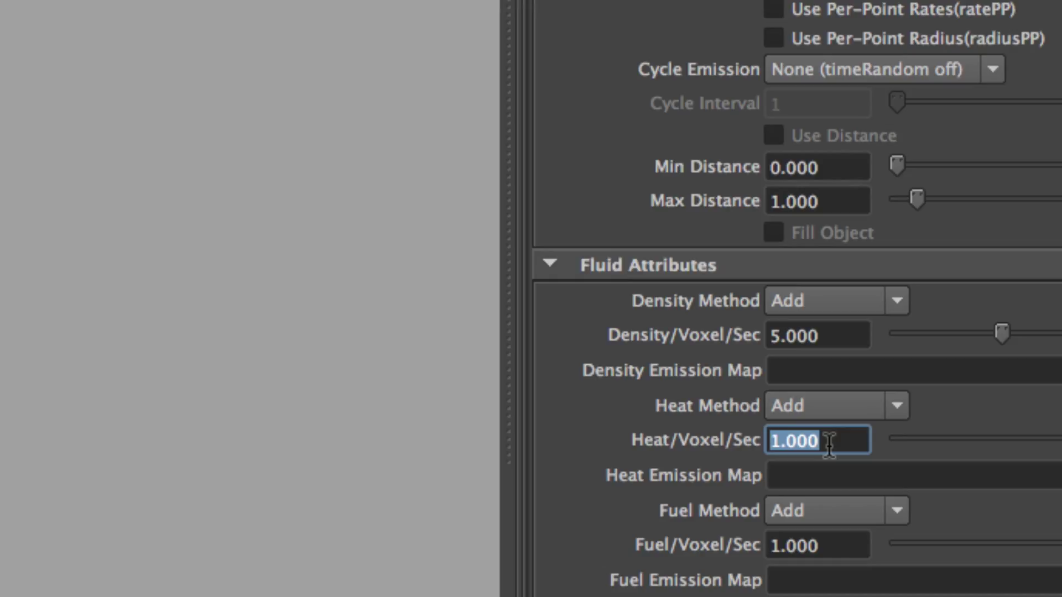
text(5.000)
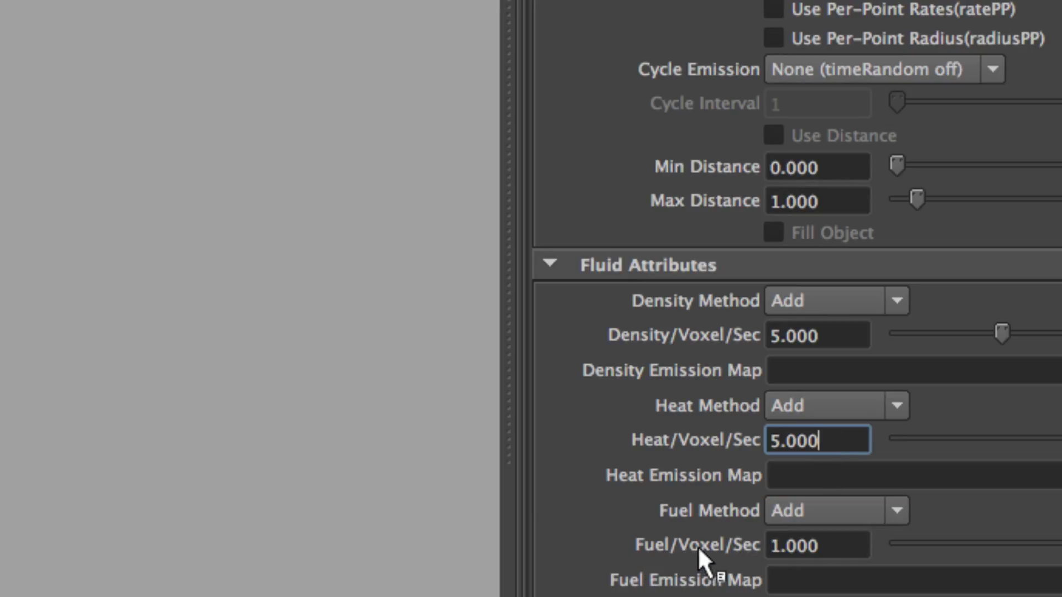
Set the fluid emitter's Fuel/Voxel/Sec to 3
click(839, 546)
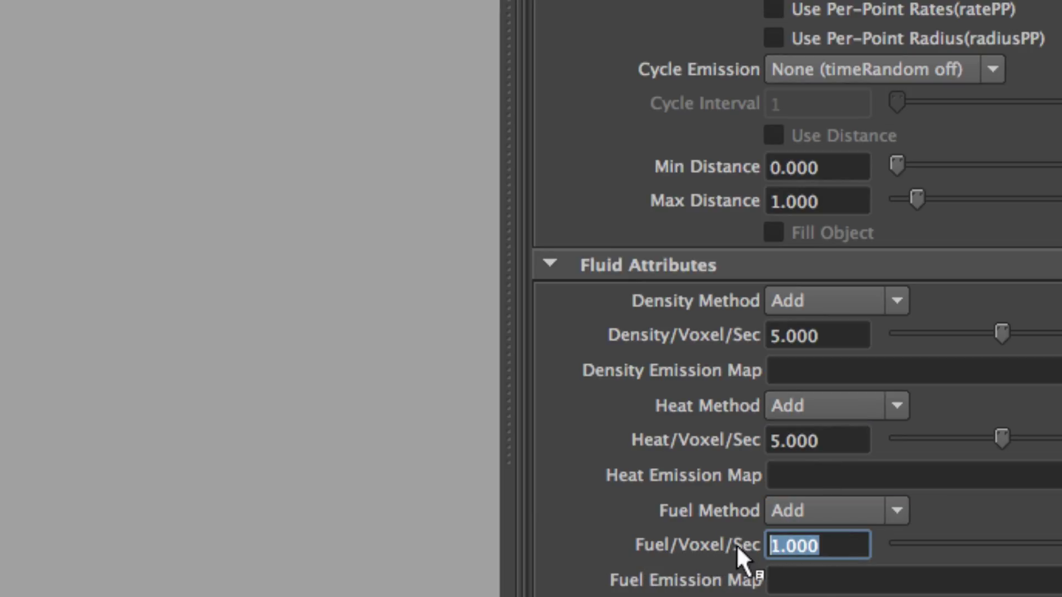
text(3)
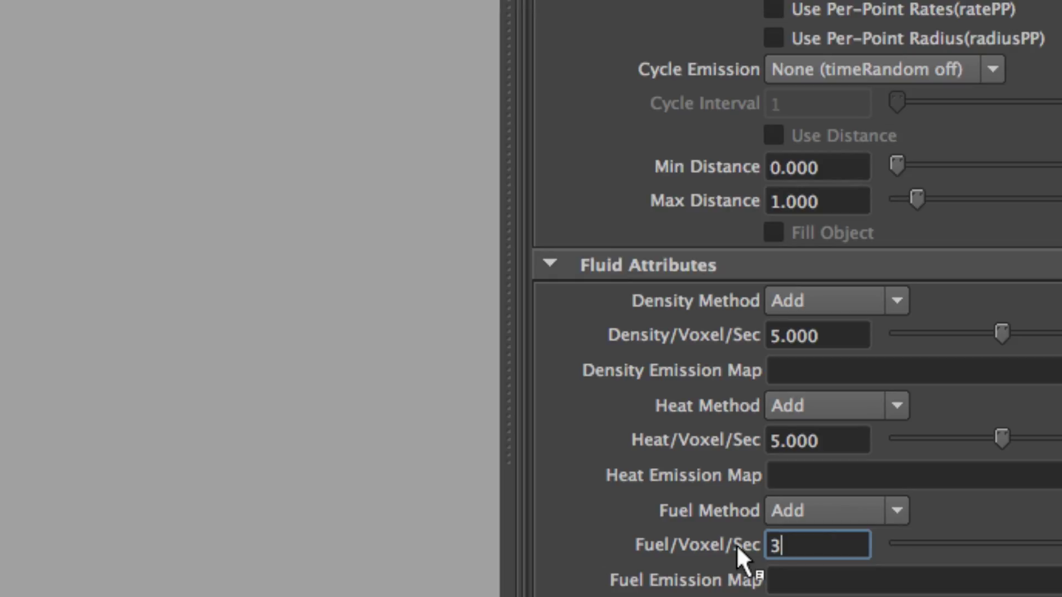
key(Return)
Set the fluid emitter's Fluid Dropoff to 0
scroll(751, 595, down, 3)
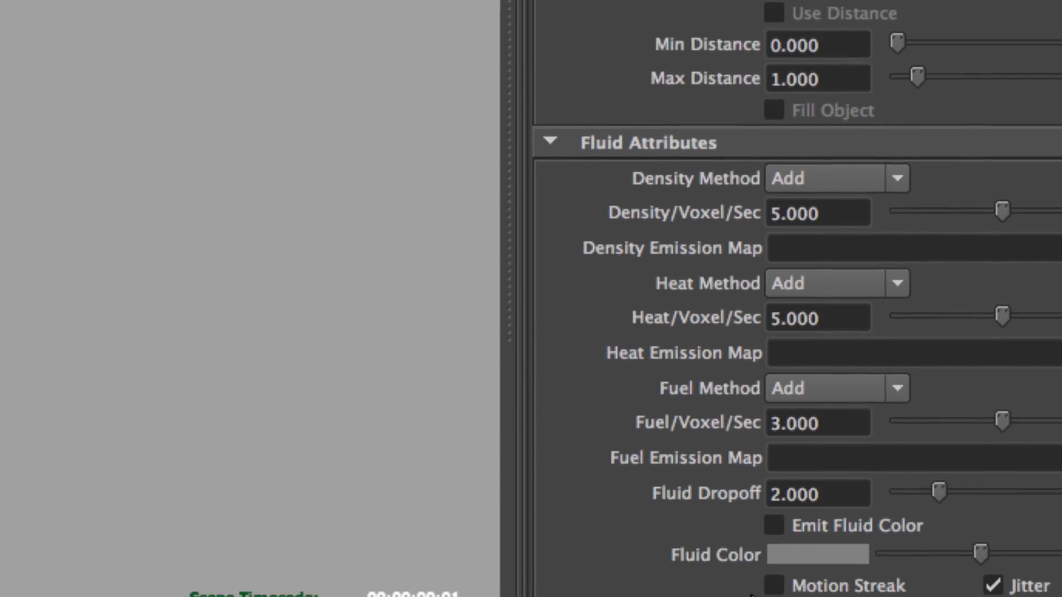
scroll(751, 592, down, 1)
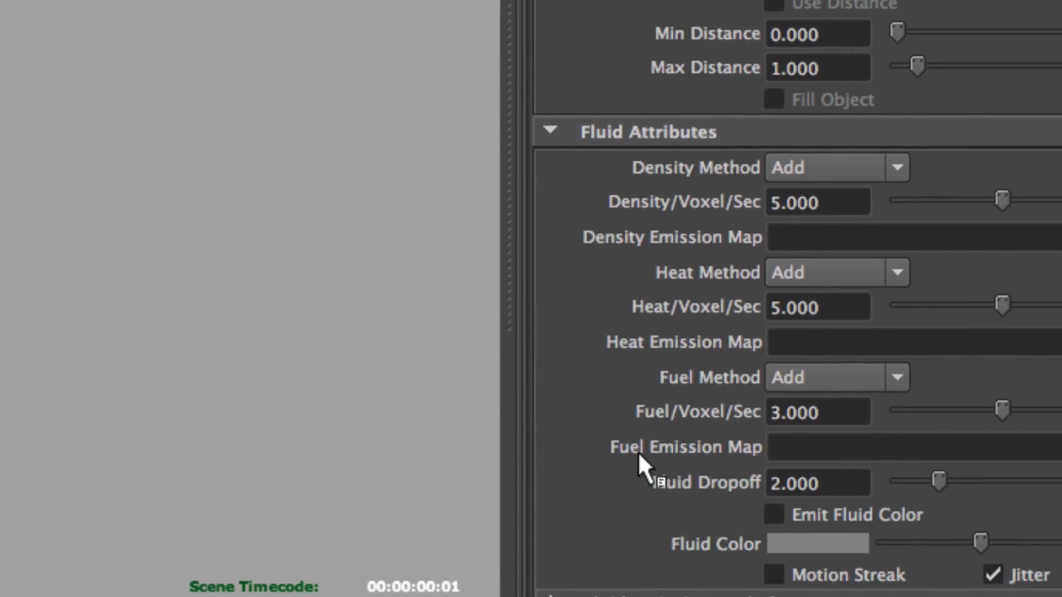
click(797, 489)
drag(797, 489, 728, 486)
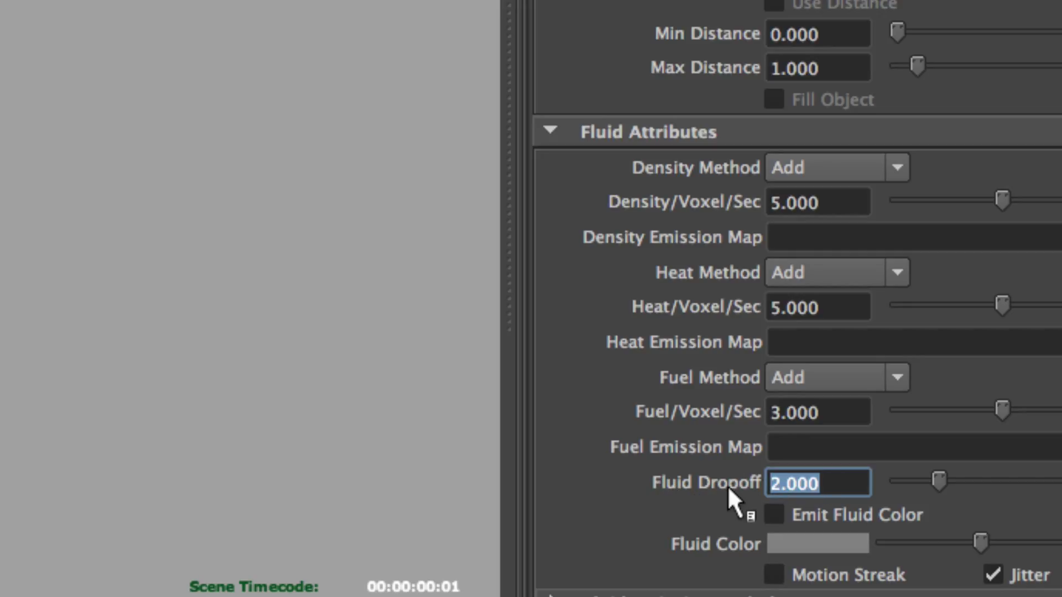
text(0)
key(Return)
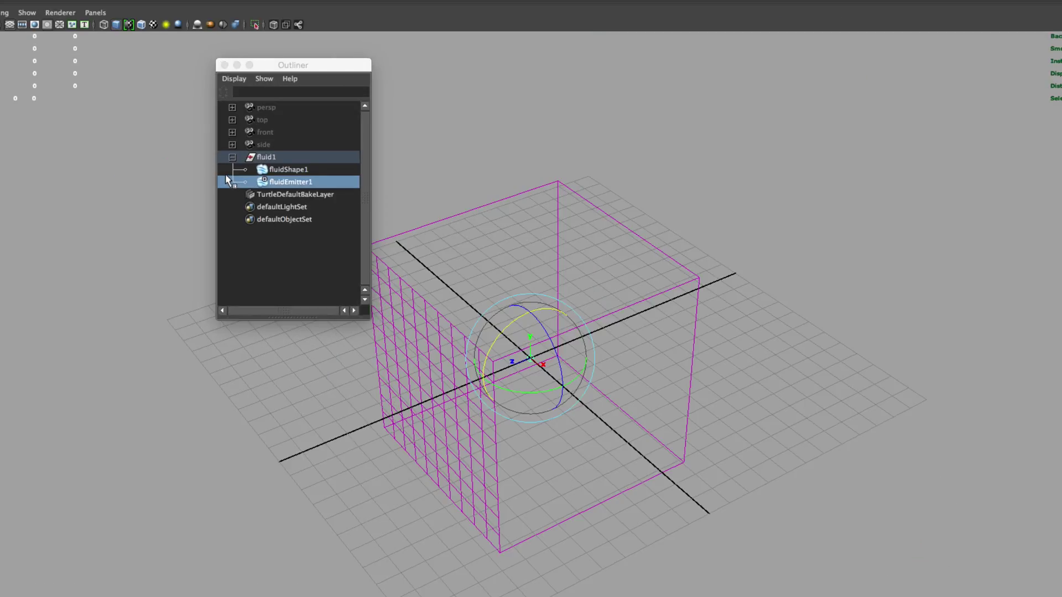
Select fluidShape1 in the Outliner and set its Damp to 0.02 in the Dynamic Simulation attributes
click(293, 172)
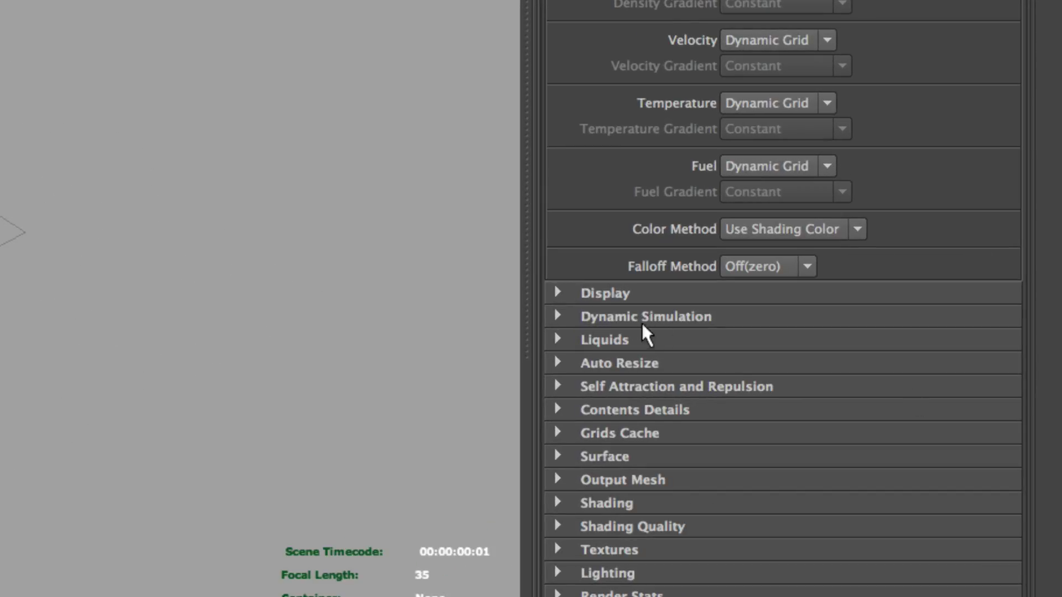
click(557, 317)
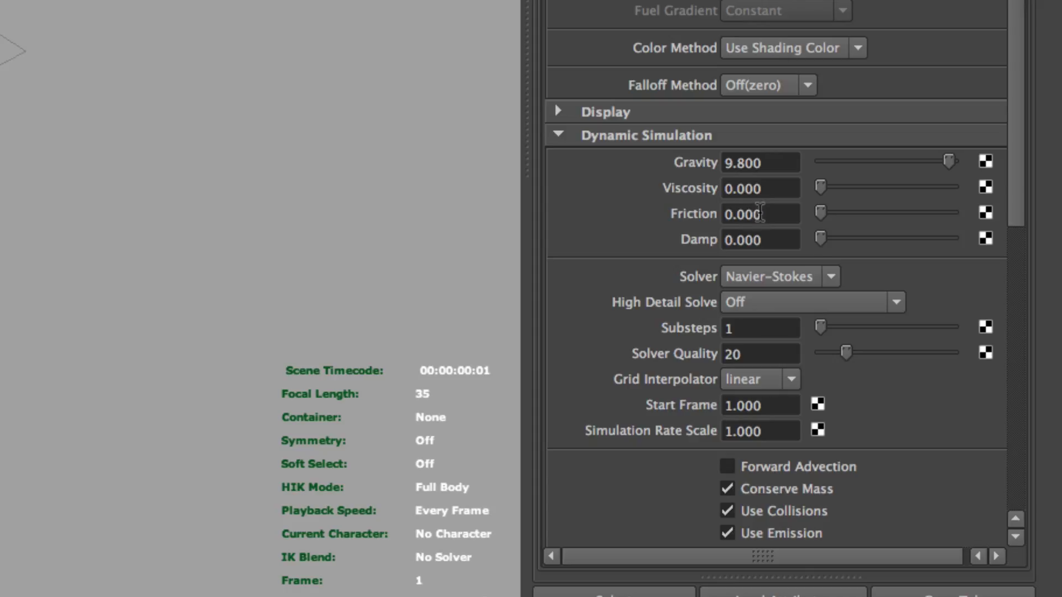
click(769, 240)
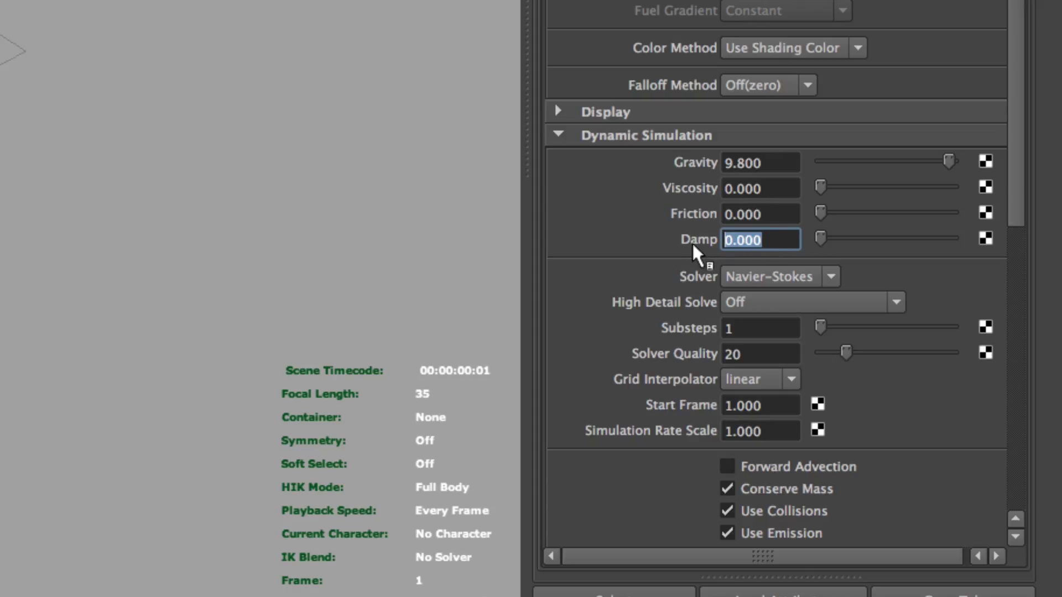
drag(760, 240, 742, 241)
key(Return)
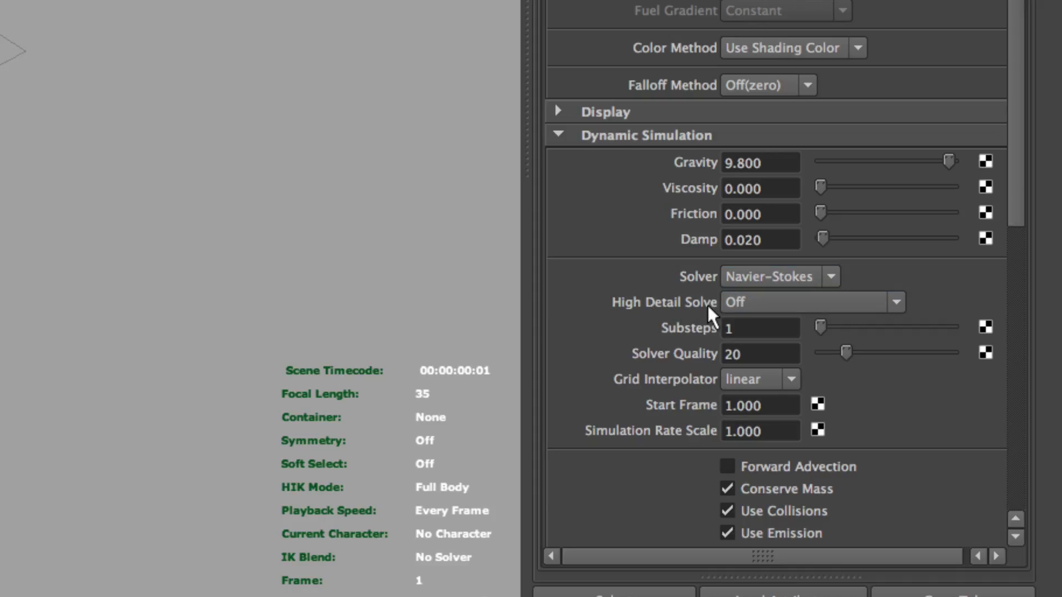
Set the fluid's High Detail Solve to All Grids and its Substeps to 4
click(775, 301)
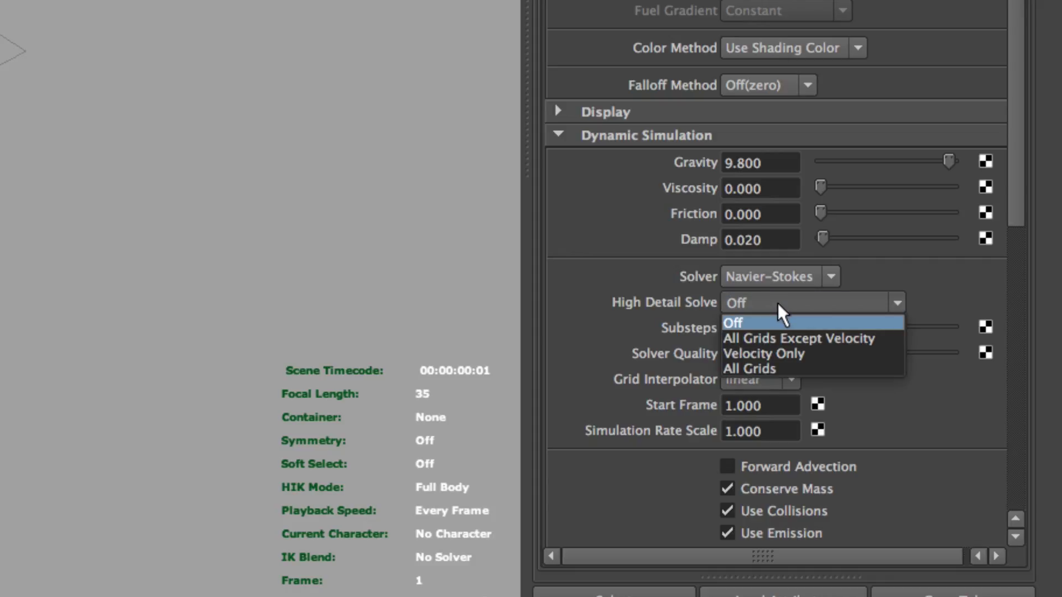
click(784, 367)
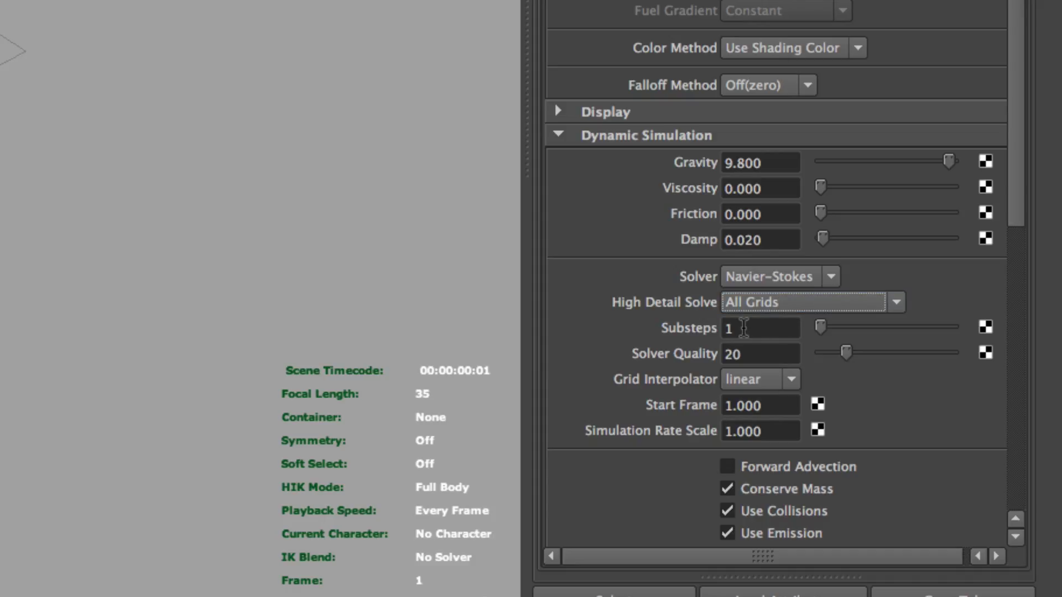
mouse_move(822, 328)
mouse_down()
mouse_move(858, 328)
mouse_move(833, 325)
mouse_up()
Set the fluid's Solver Quality to 70 in the Dynamic Simulation attributes
click(759, 359)
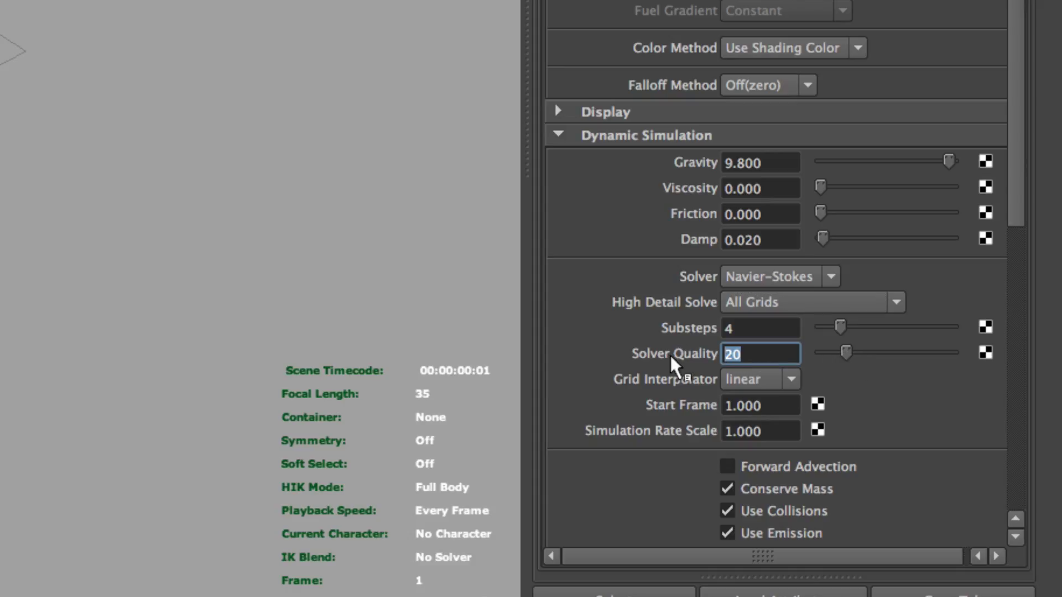
text(60)
key(Return)
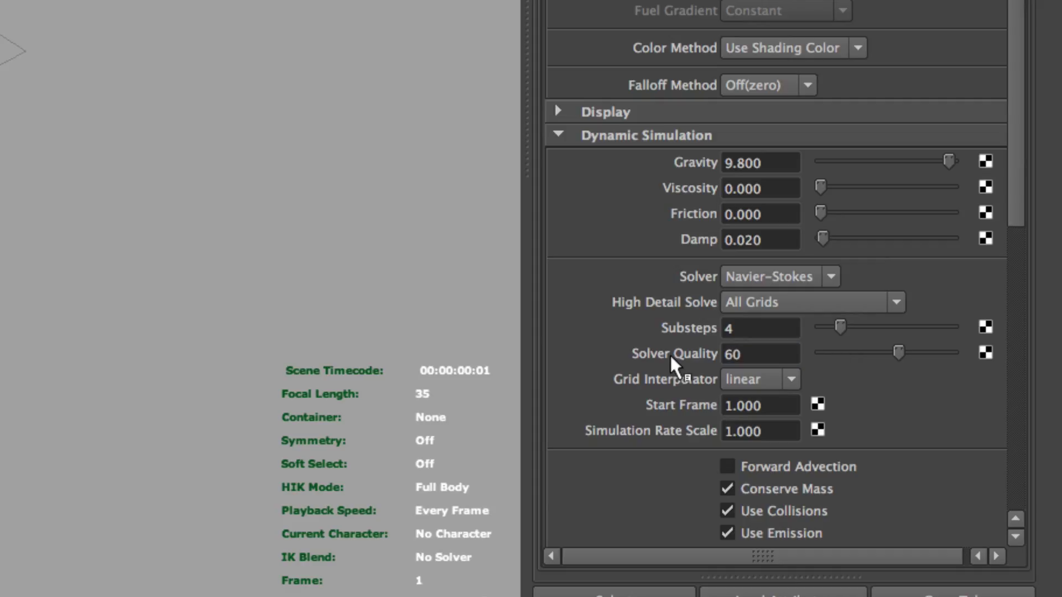
click(741, 355)
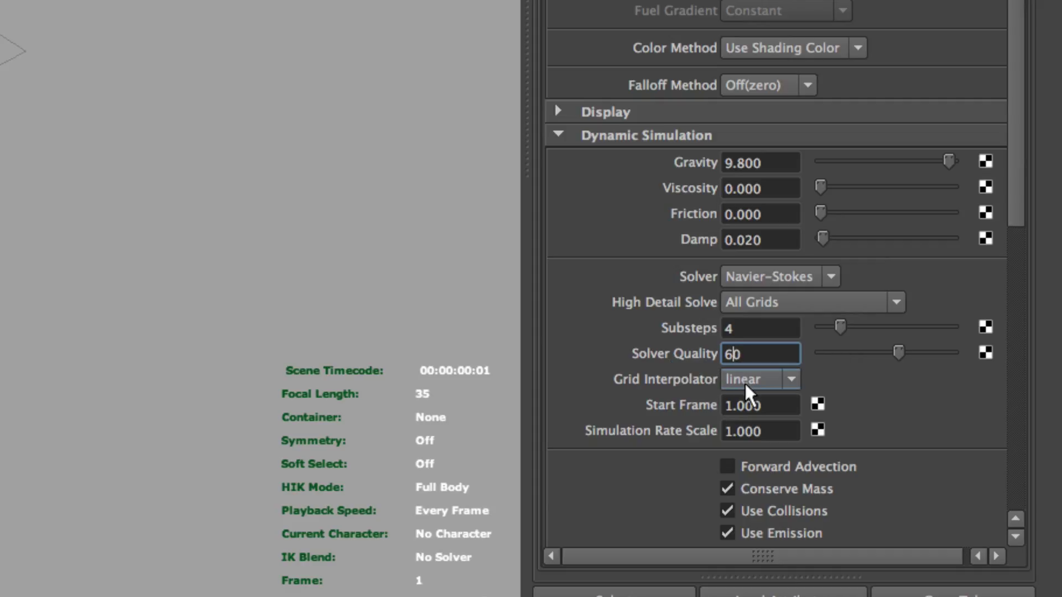
key(Return)
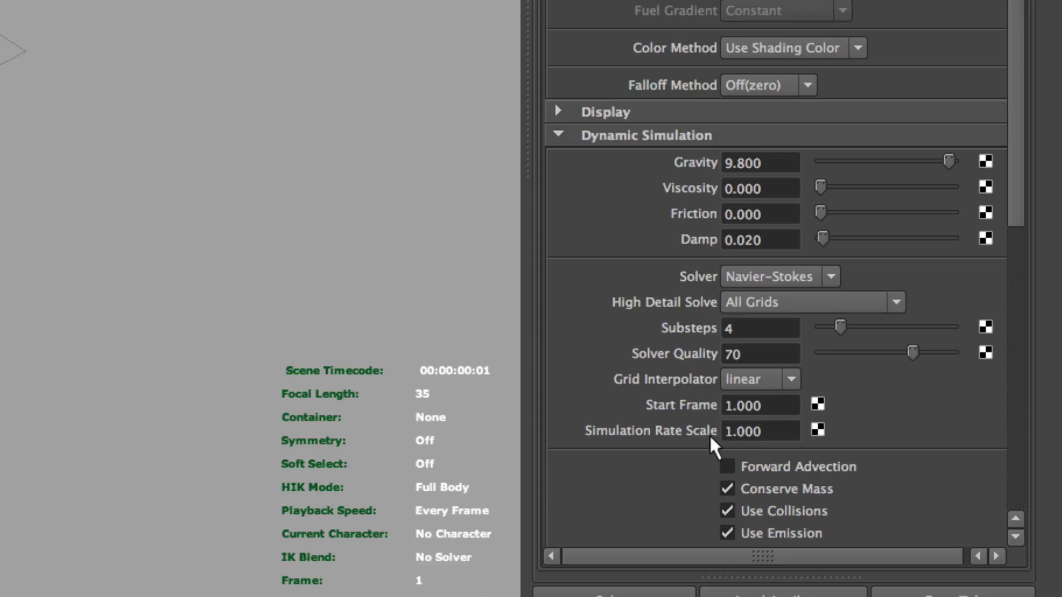
Set the fluid's Simulation Rate Scale to 1.5 in the Dynamic Simulation attributes
click(763, 431)
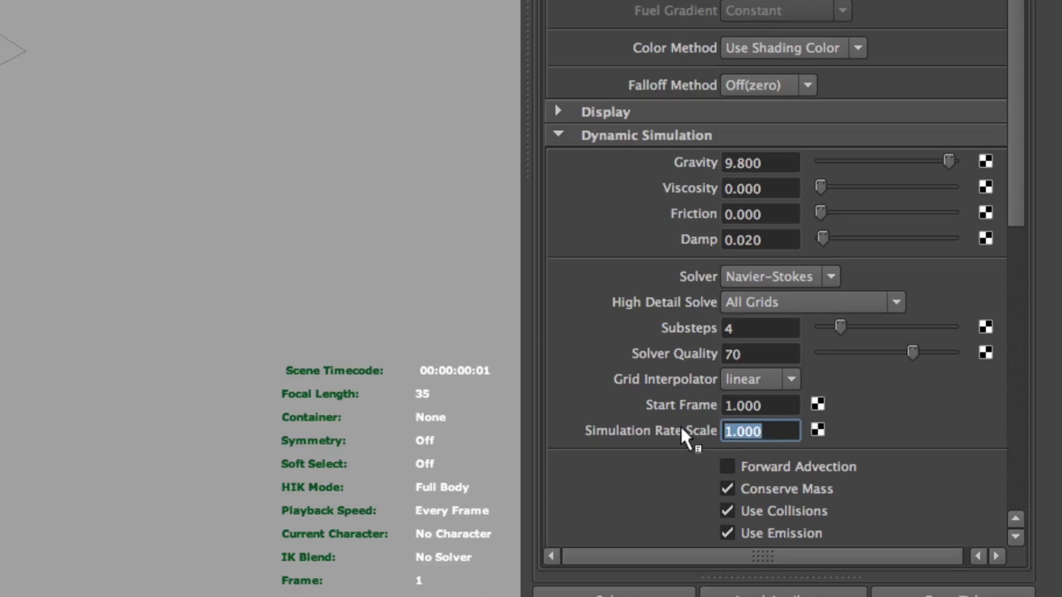
text(1.5)
key(Return)
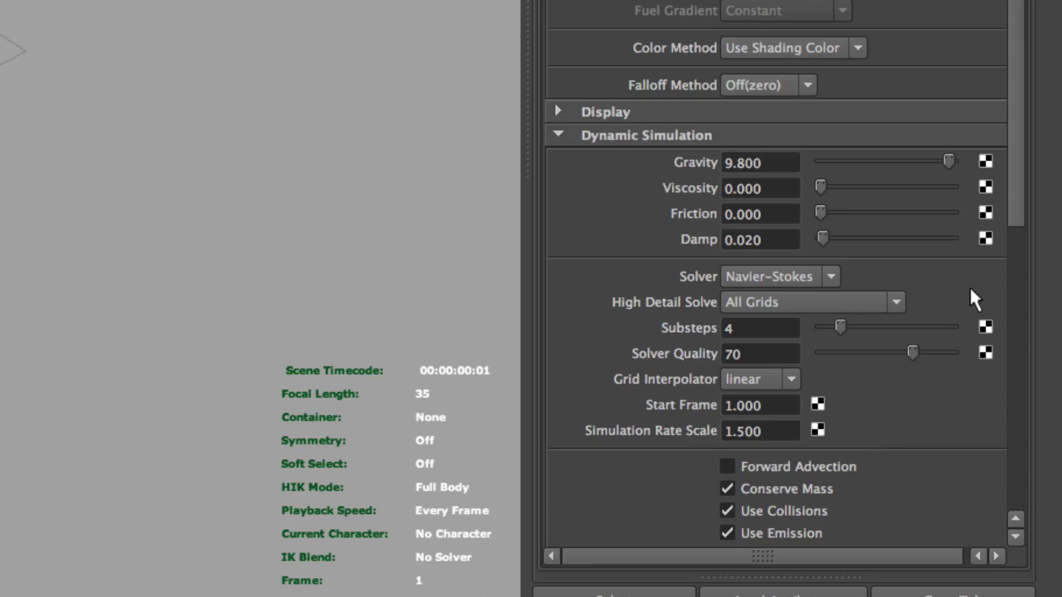
Enable Auto Resize for the fluid container, with Resize To Emitter and Resize Closed Boundaries turned off
drag(1011, 219, 1017, 279)
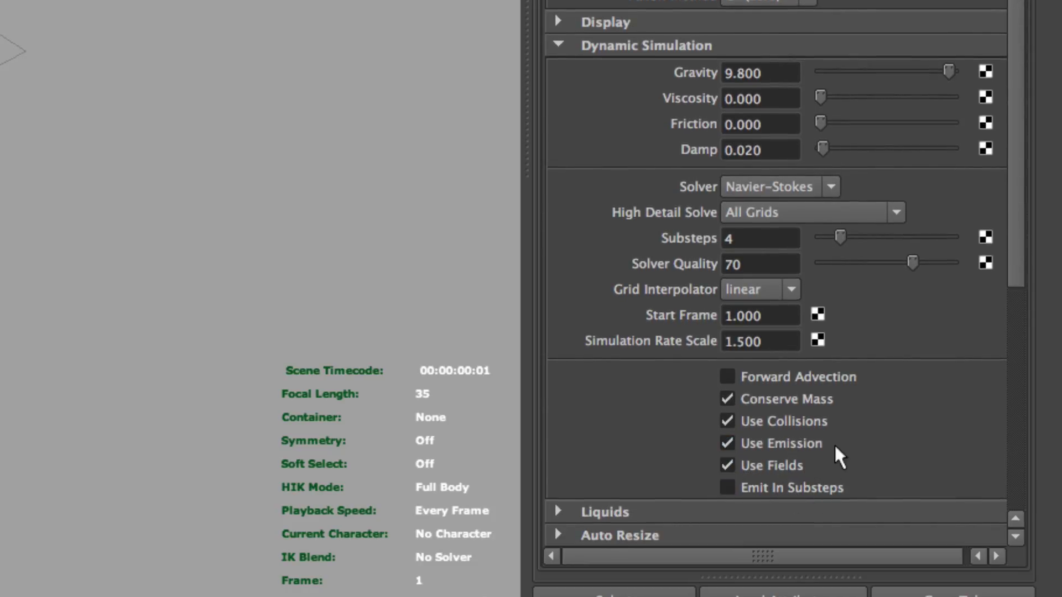
drag(1013, 257, 1010, 400)
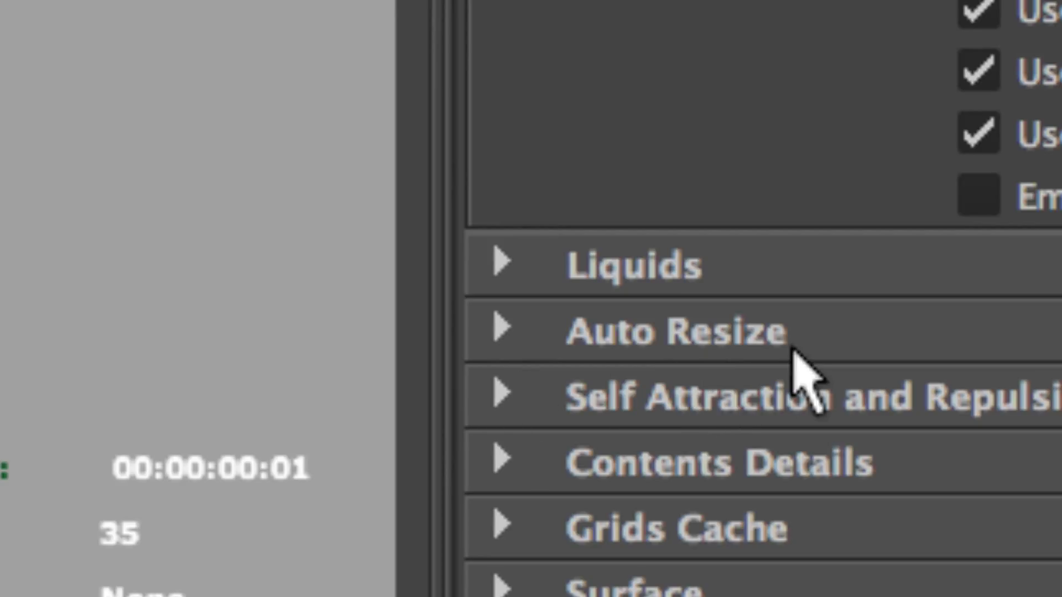
click(504, 333)
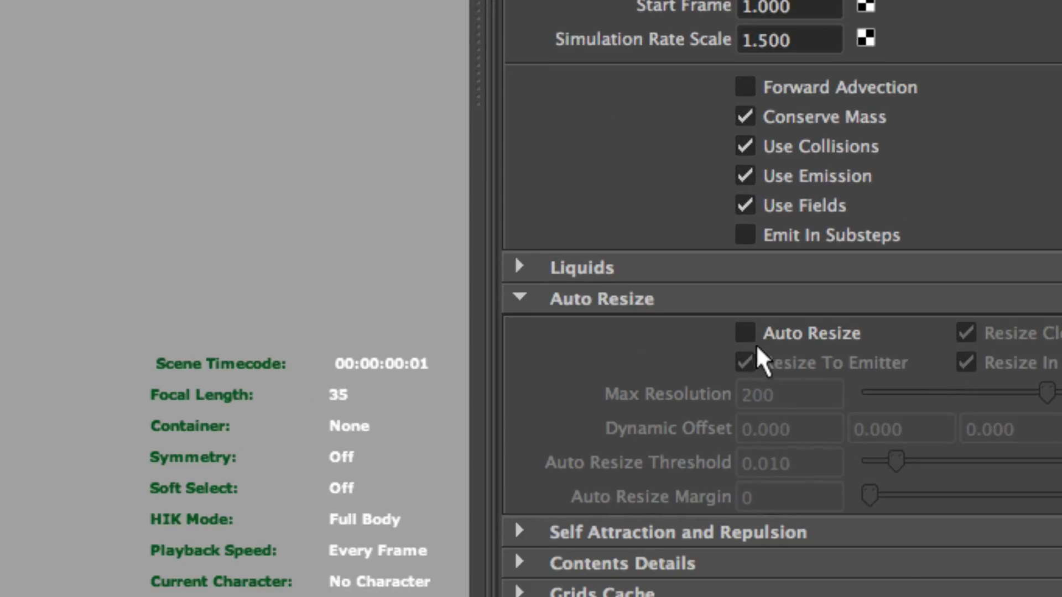
click(818, 353)
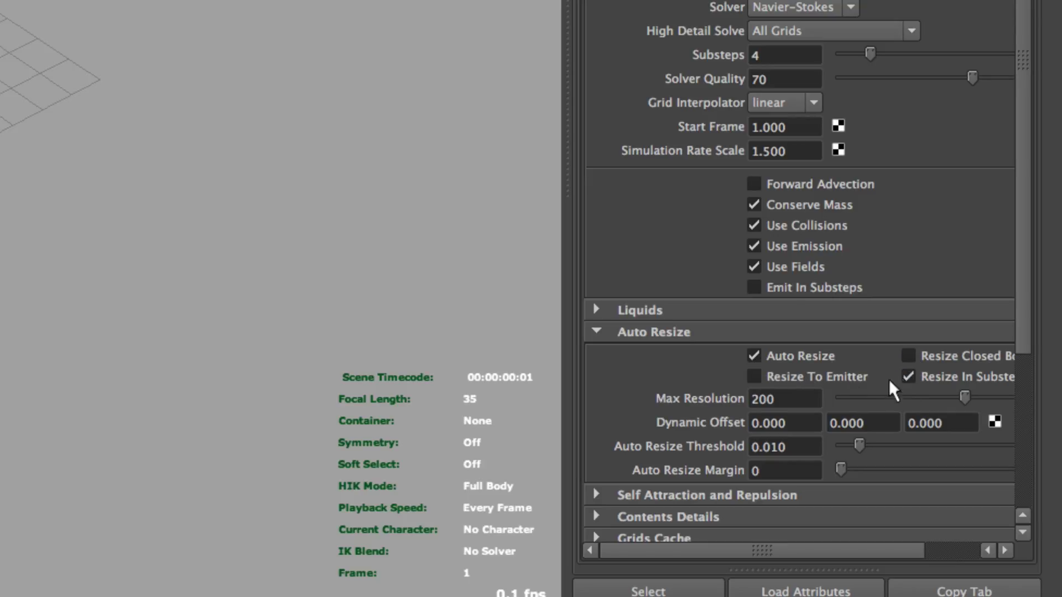
Set the container's Auto Resize Margin to 2
click(775, 470)
drag(775, 470, 750, 471)
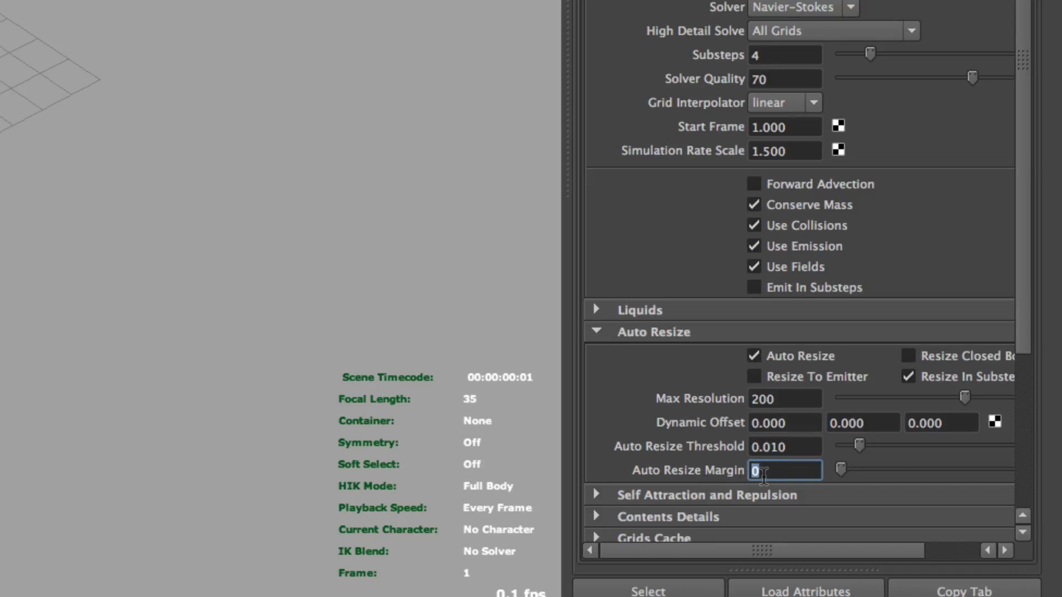
text(2)
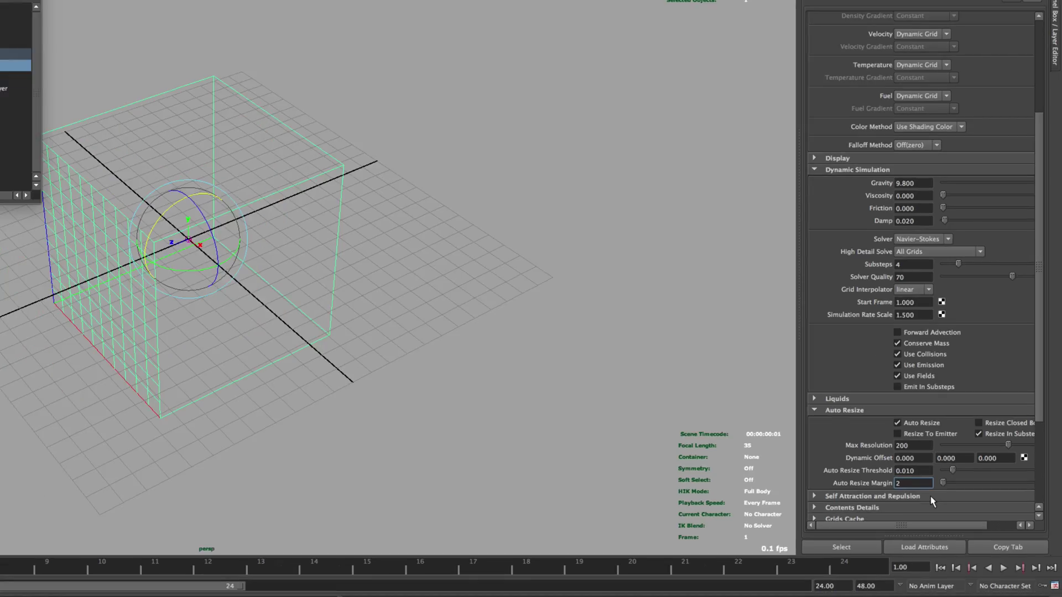
Extend the playback range so that it ends at frame 1000
drag(1041, 401, 1037, 446)
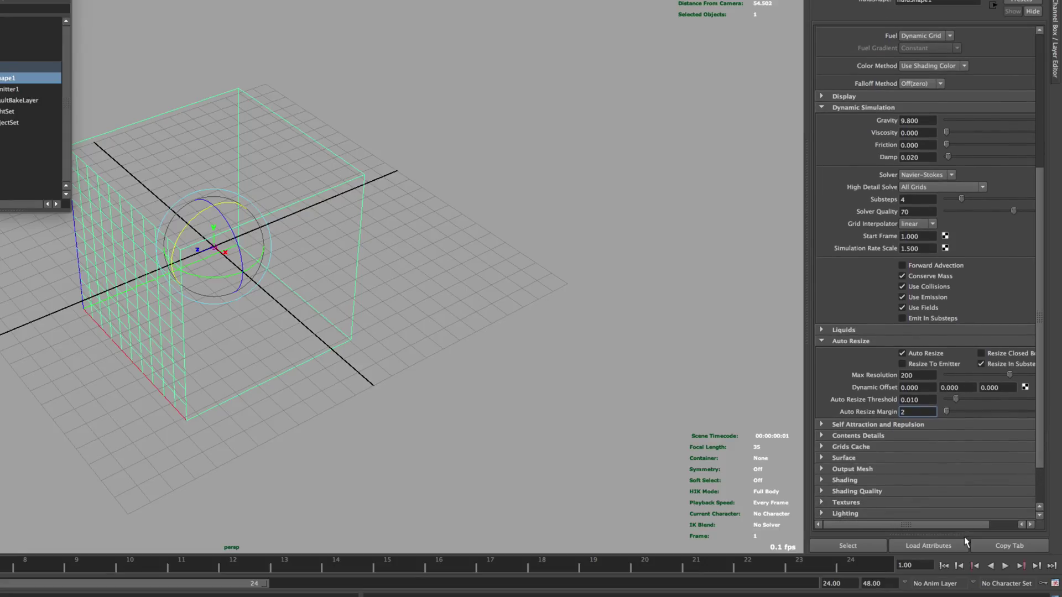
click(853, 583)
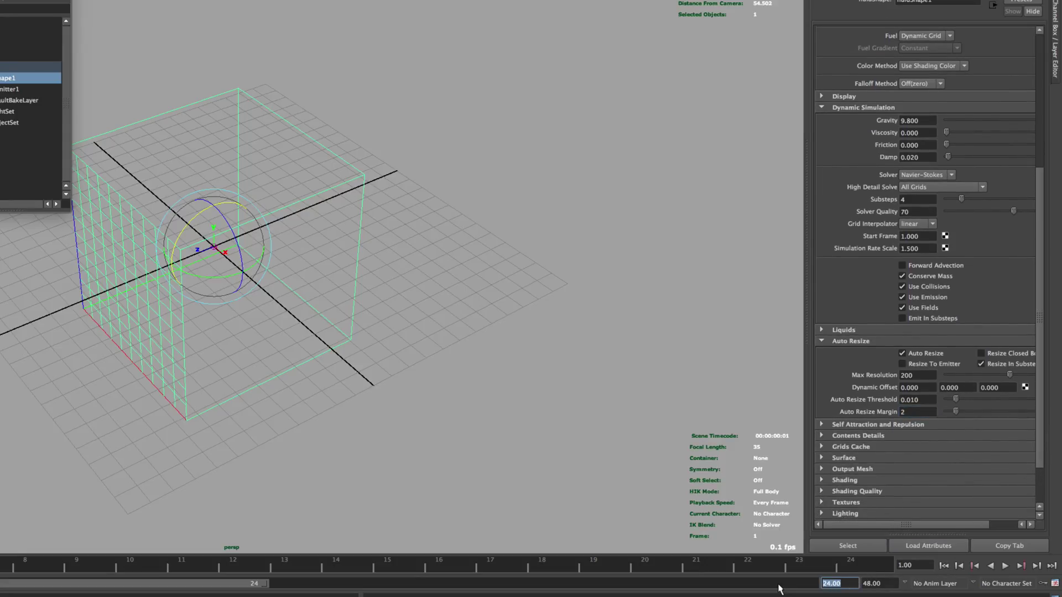
text(100)
key(Return)
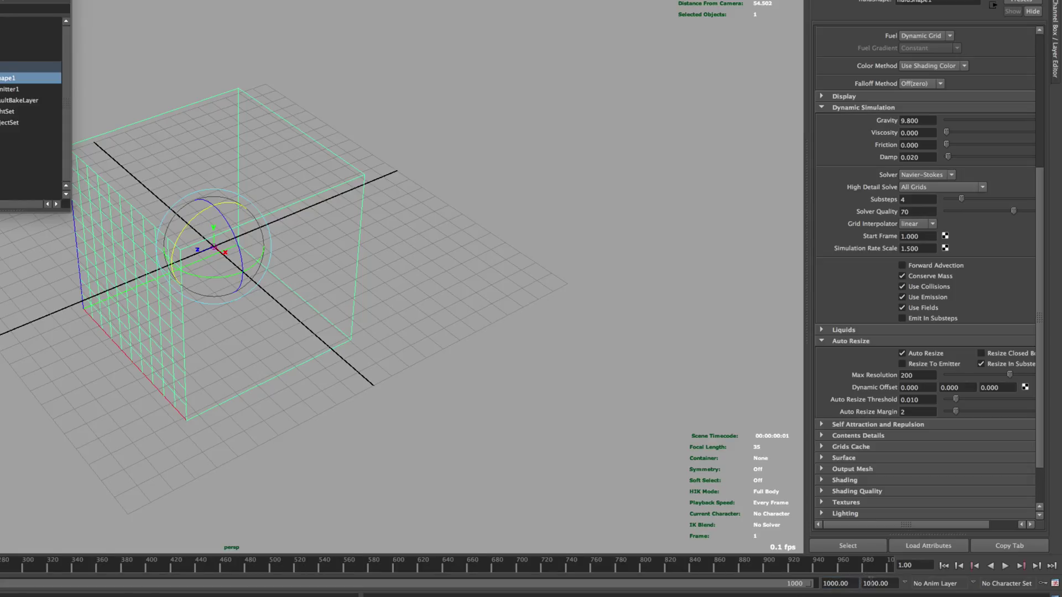
Play the fluid simulation from the first frame, stop it at about frame 22 to inspect the smoke, and return to frame 1
click(944, 566)
click(1005, 565)
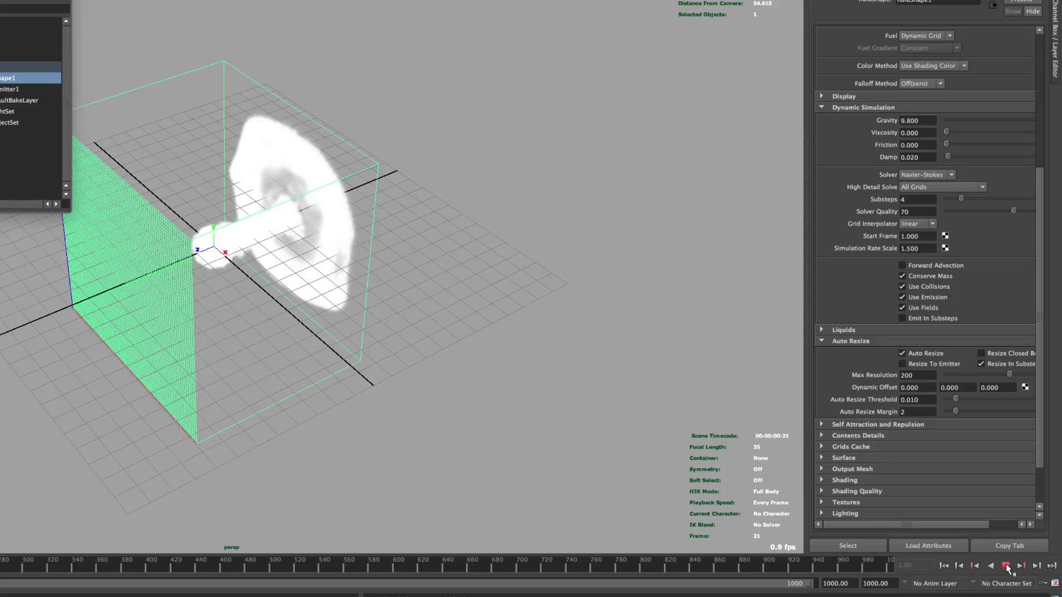
click(1005, 567)
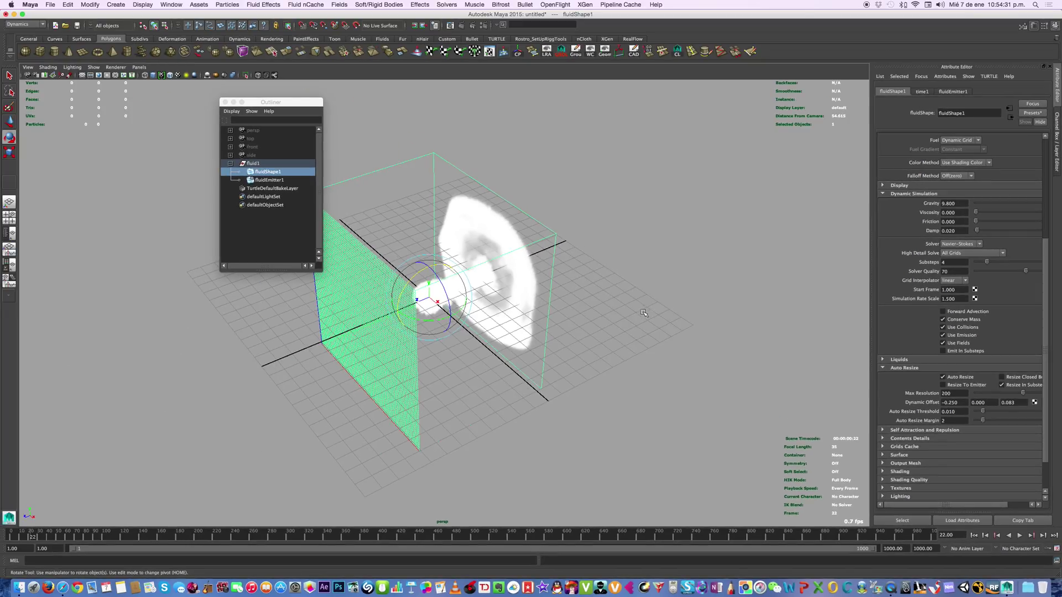
alt+middle_drag(584, 302, 586, 312)
alt+drag(585, 311, 586, 338)
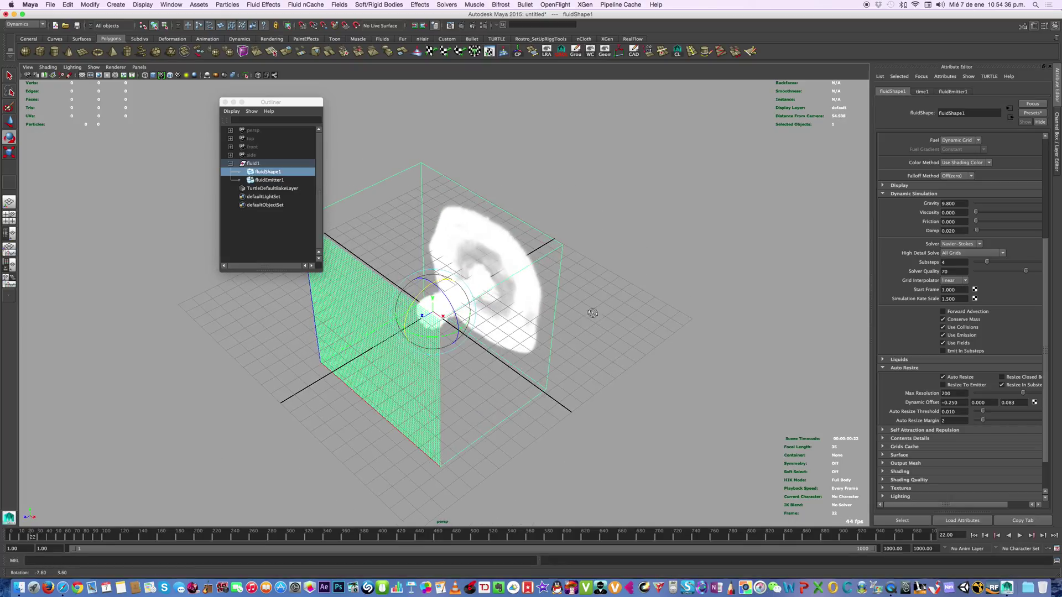
click(974, 535)
key(ctrl+a)
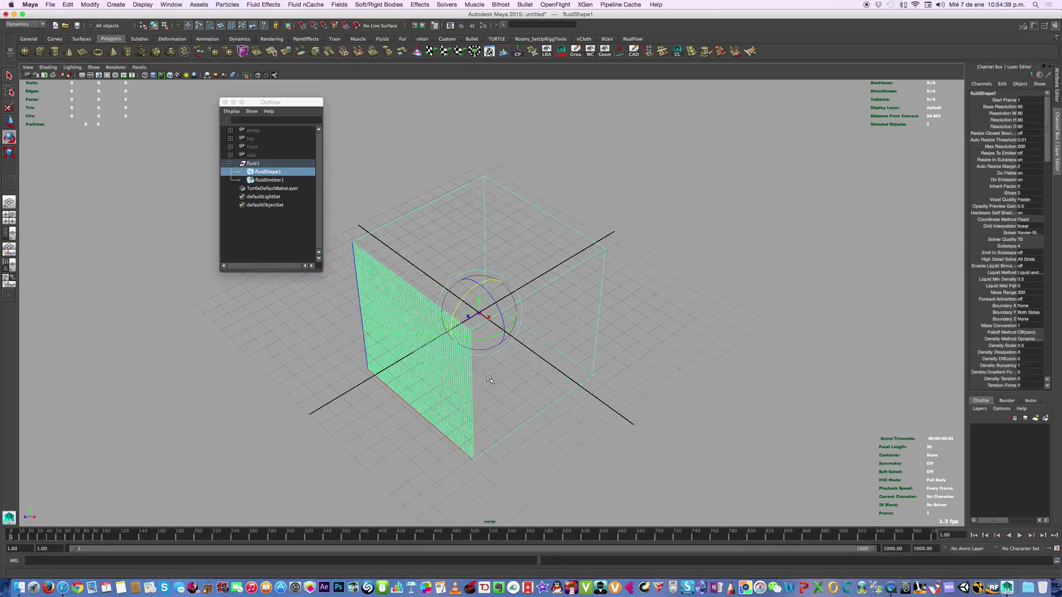
key(ctrl+a)
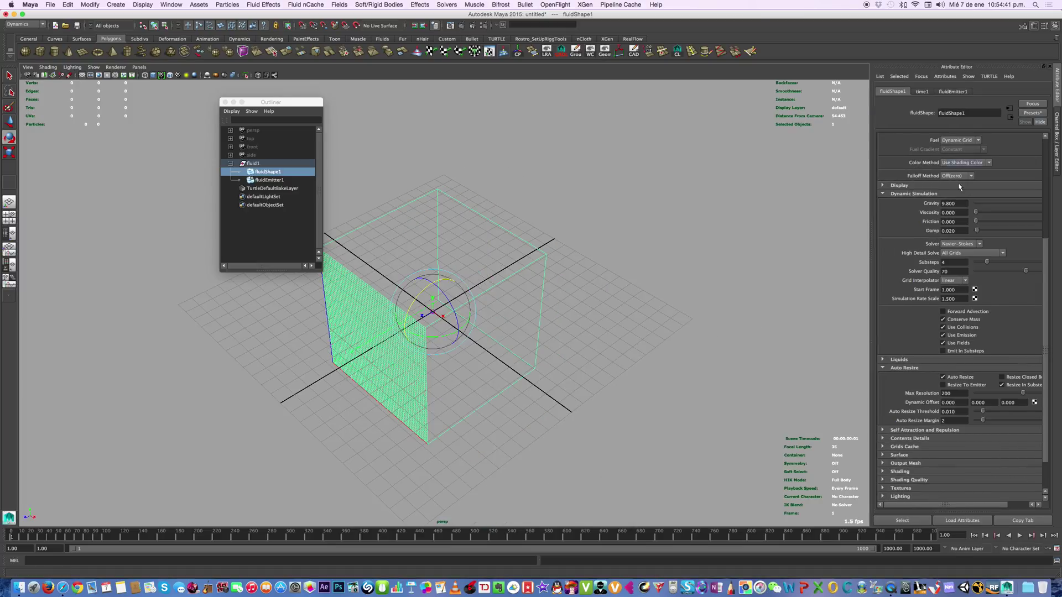
Set the fluid container's Size to 1, 17 and 1 in the Container Properties
scroll(1042, 245, up, 5)
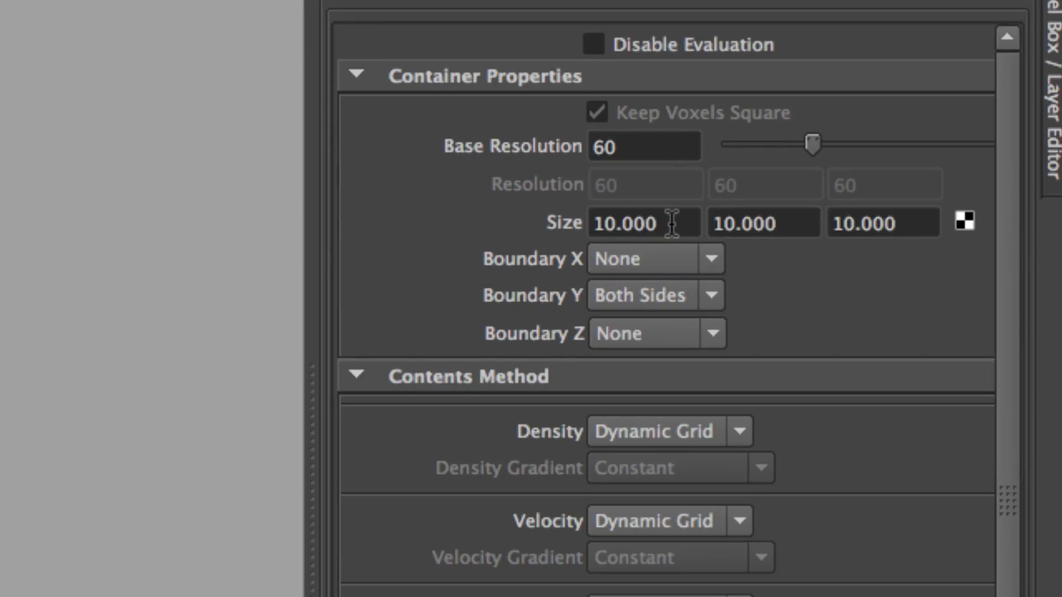
click(806, 222)
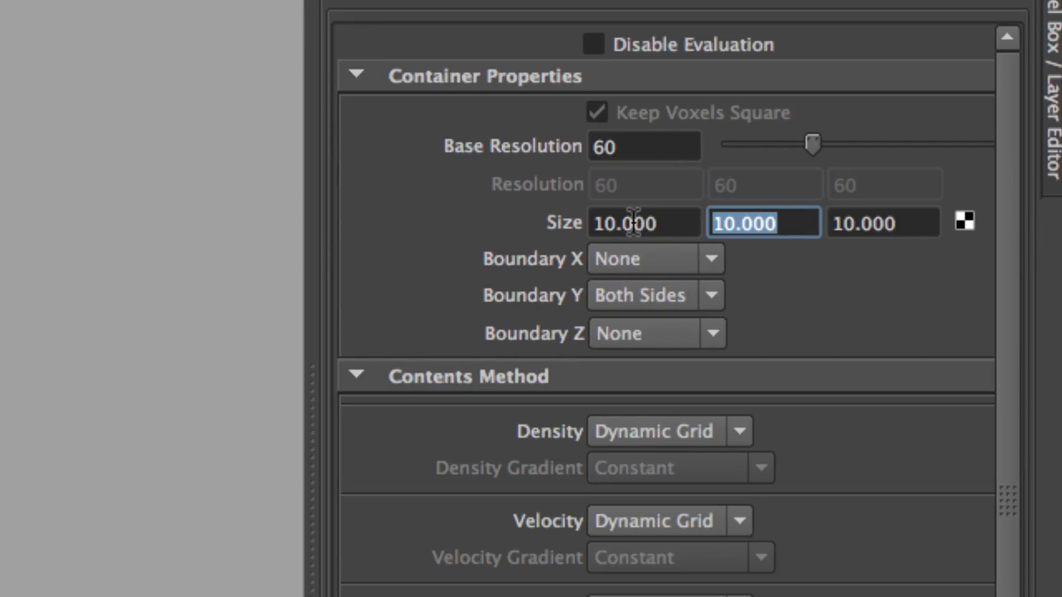
text(17)
key(Return)
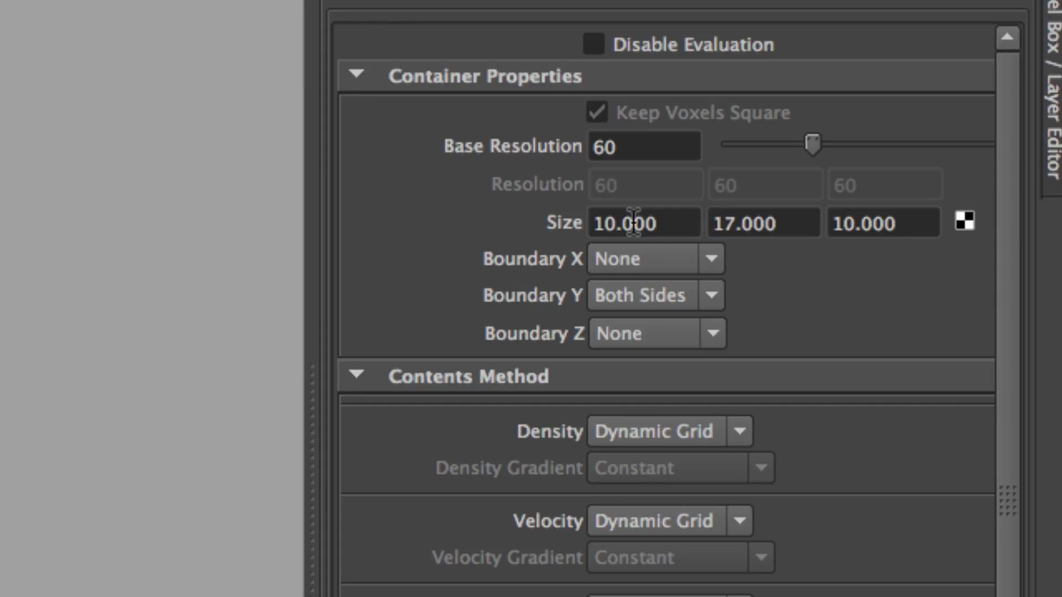
click(668, 224)
text(1)
key(Return)
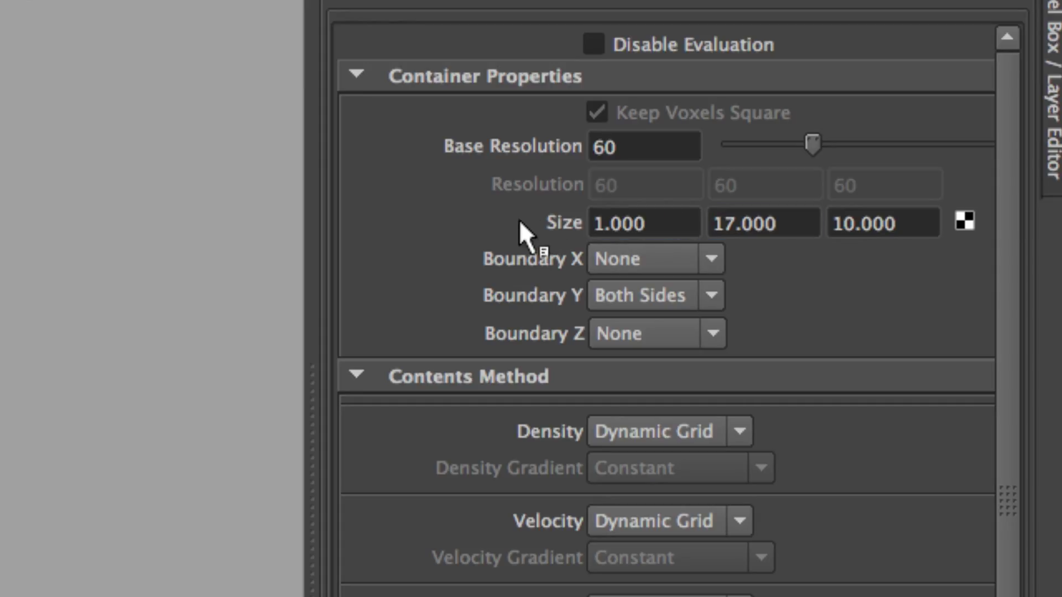
click(921, 224)
text(1)
key(Return)
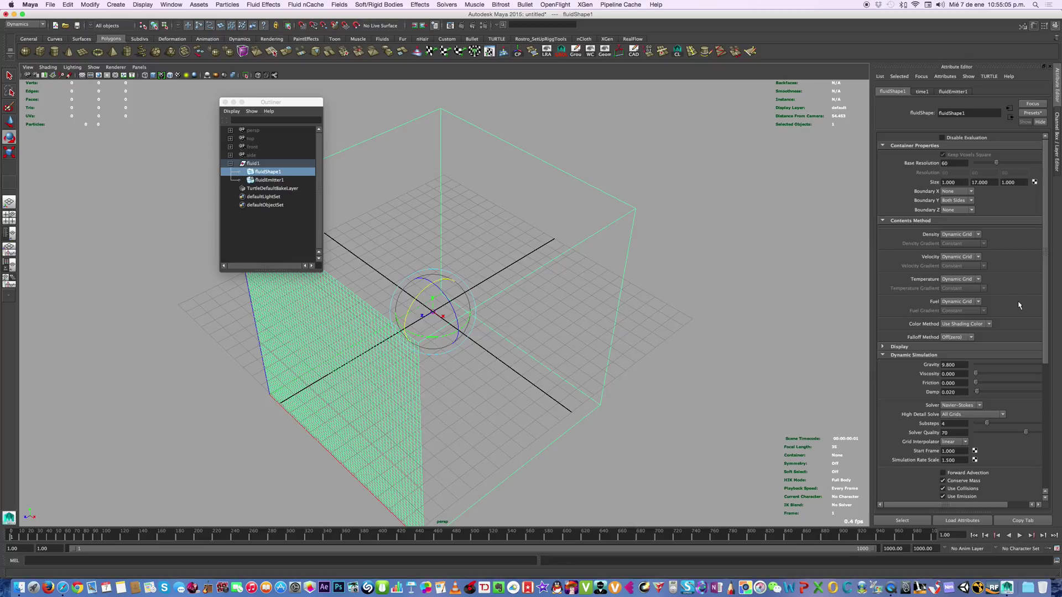
Set the density Buoyancy to 26 in the fluid's Contents Details
drag(1049, 315, 1053, 438)
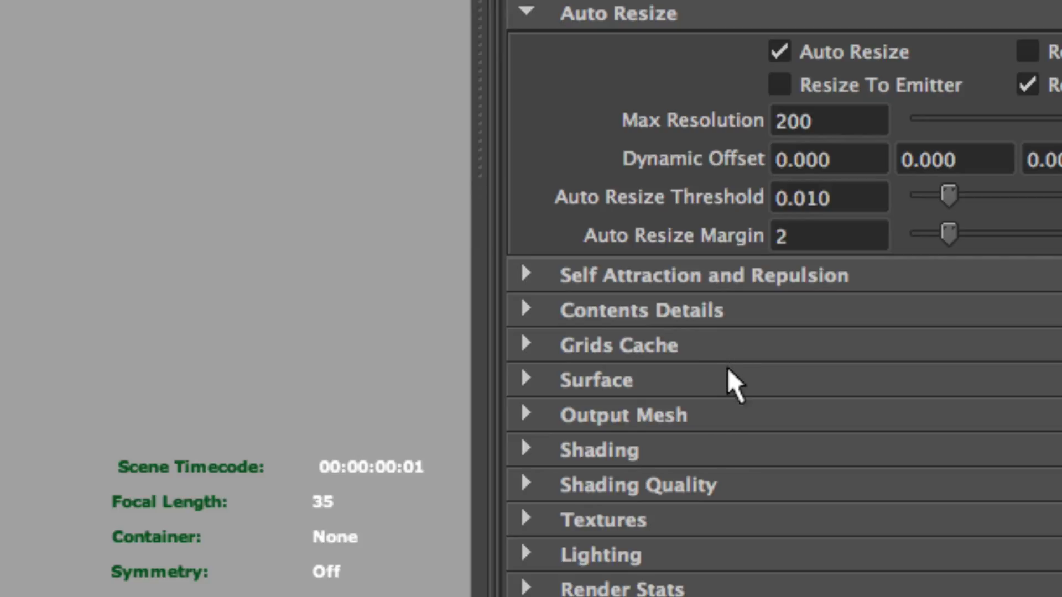
click(524, 309)
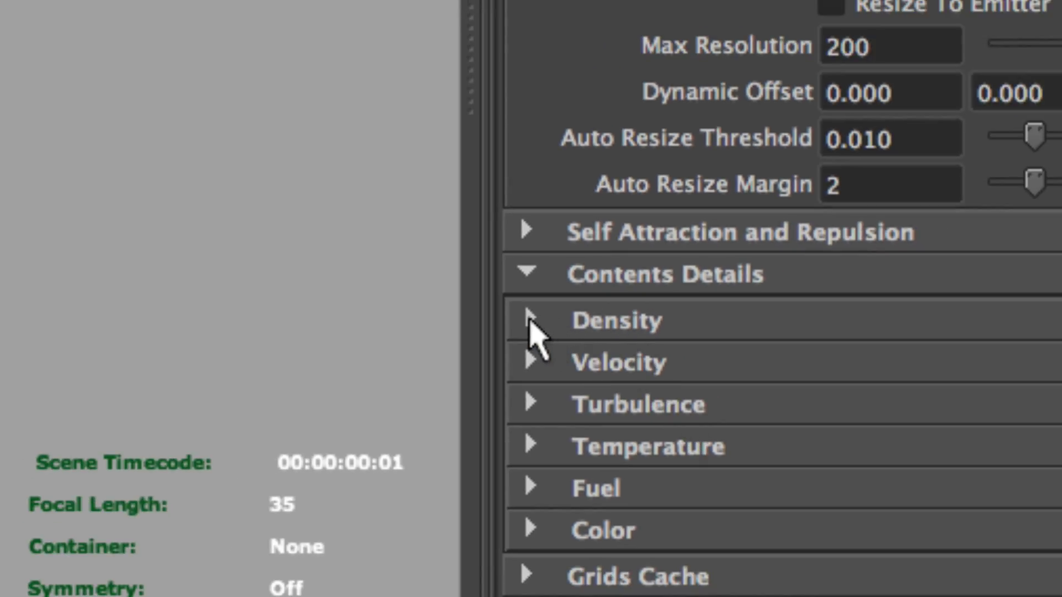
click(531, 320)
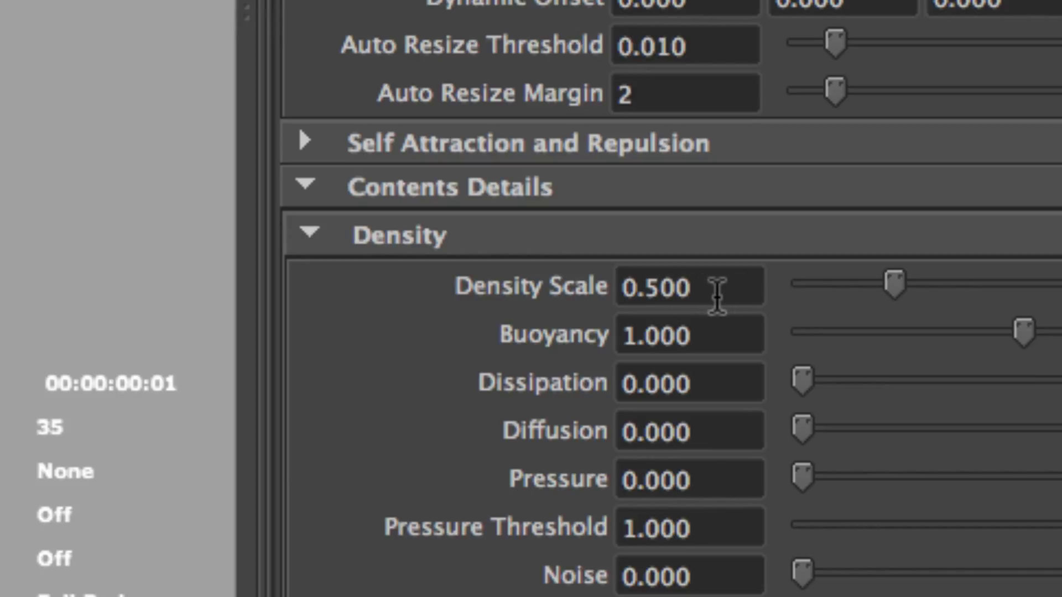
click(719, 337)
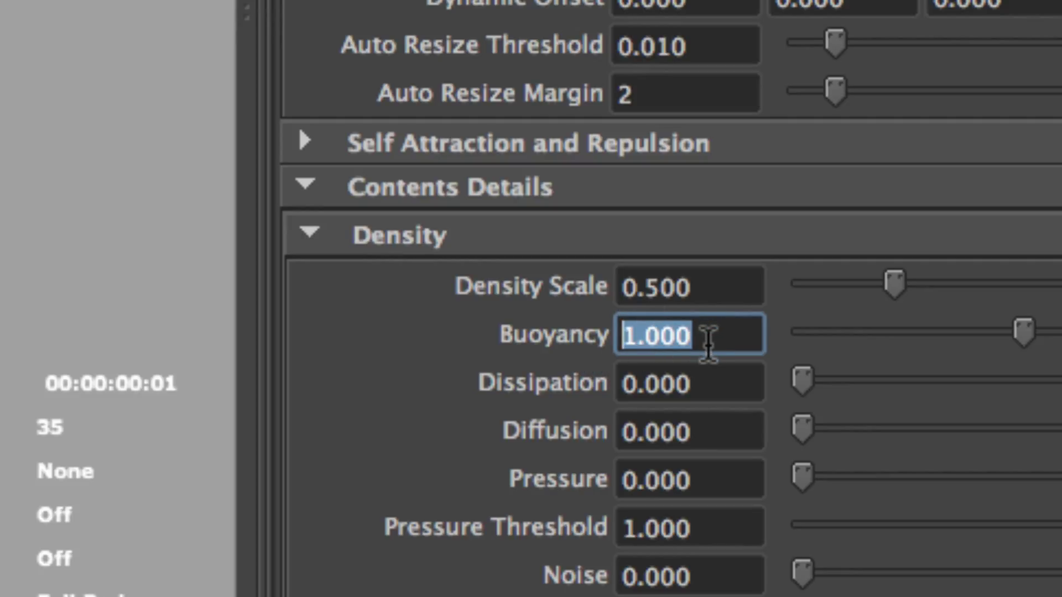
text(26)
key(Return)
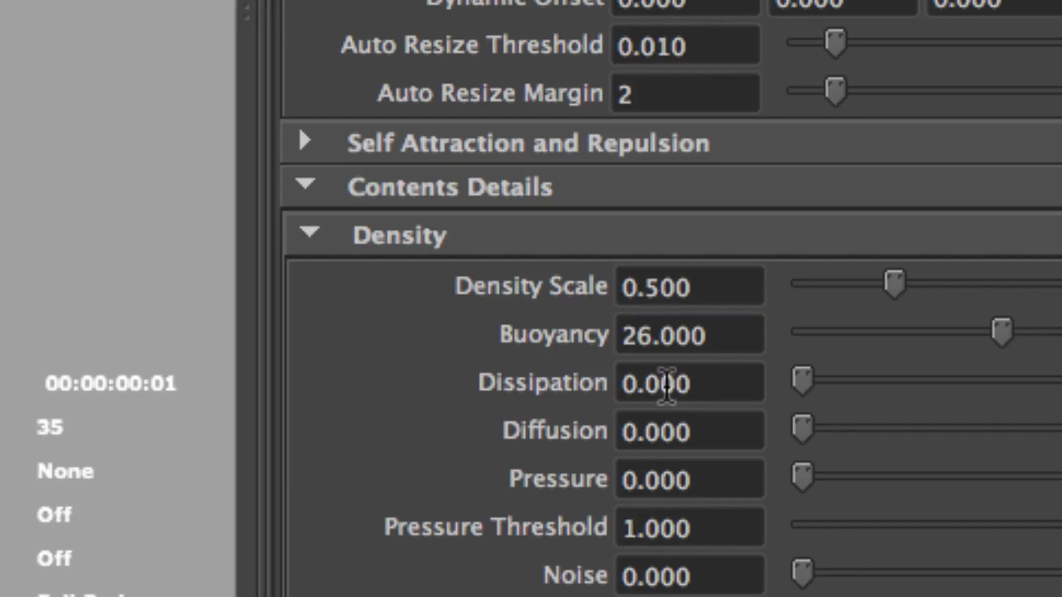
Set the density Dissipation to 1.75
drag(715, 383, 547, 390)
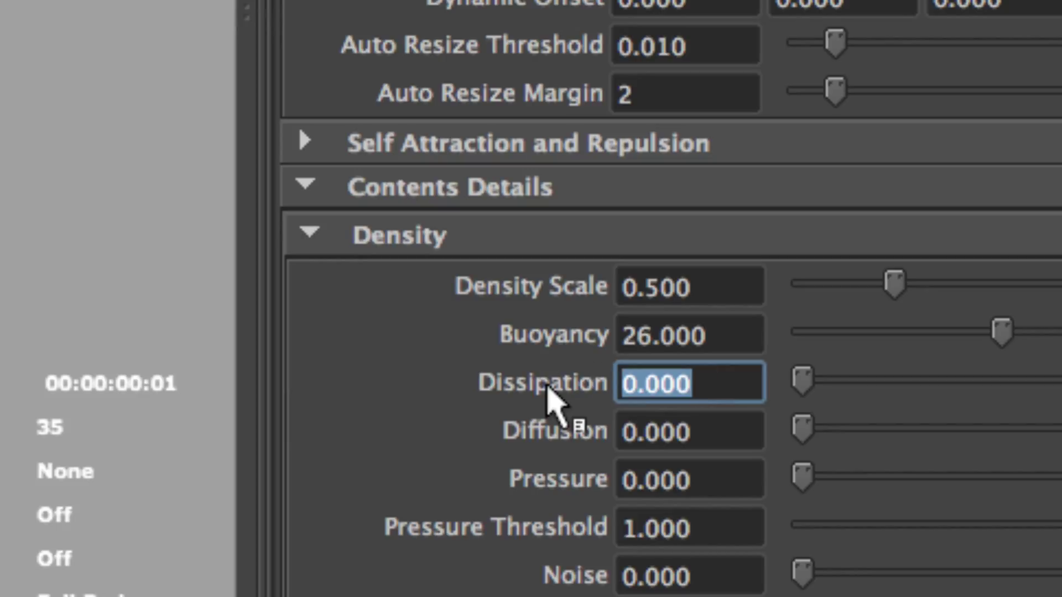
text(1.75)
key(Return)
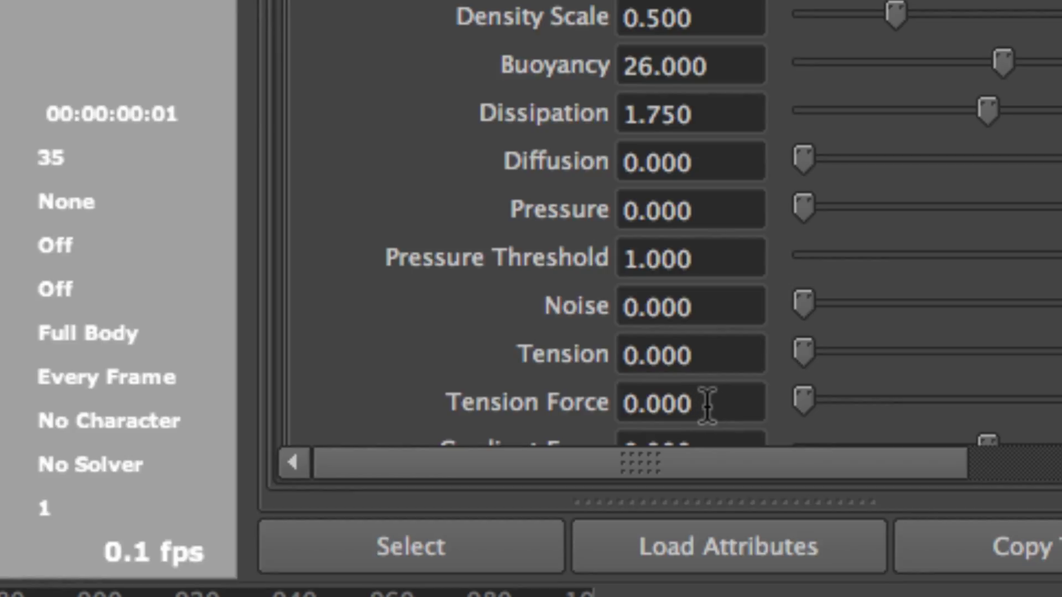
Set the density Gradient Force to 70 and review the Density attributes
scroll(711, 412, down, 3)
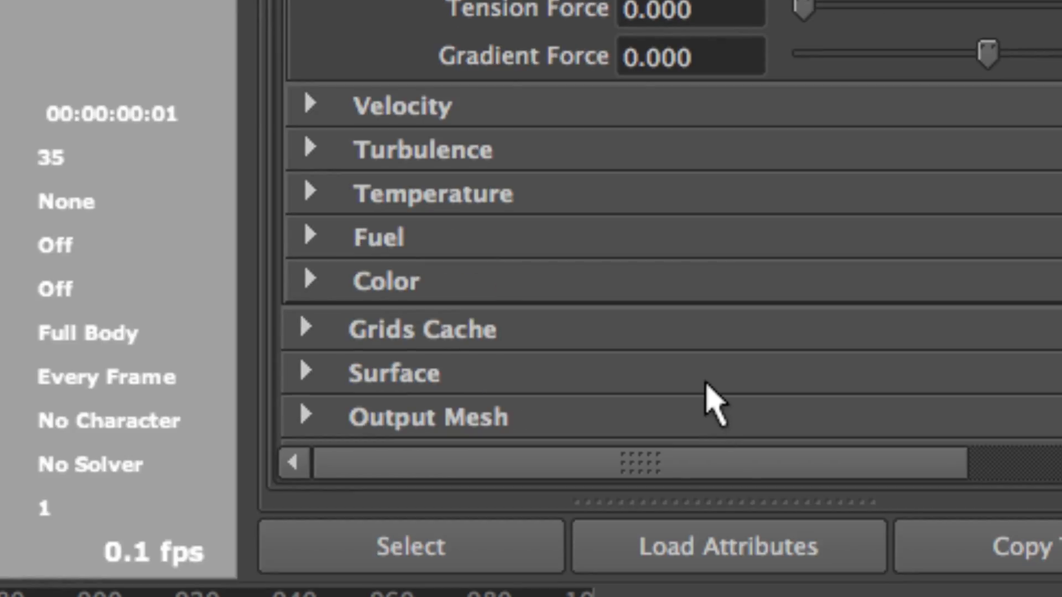
scroll(711, 412, up, 3)
scroll(711, 410, down, 2)
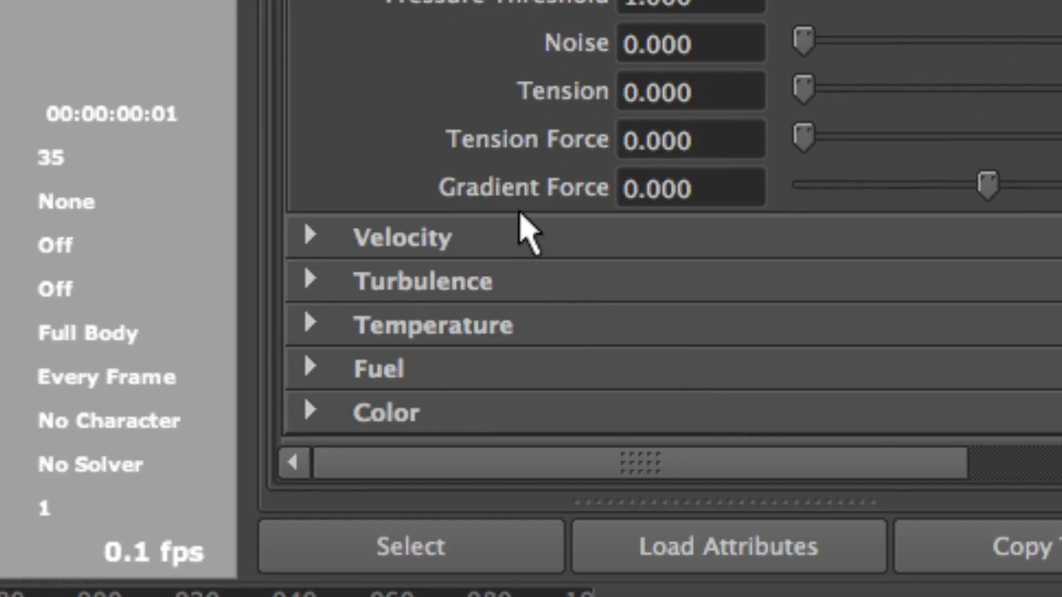
drag(707, 193, 545, 199)
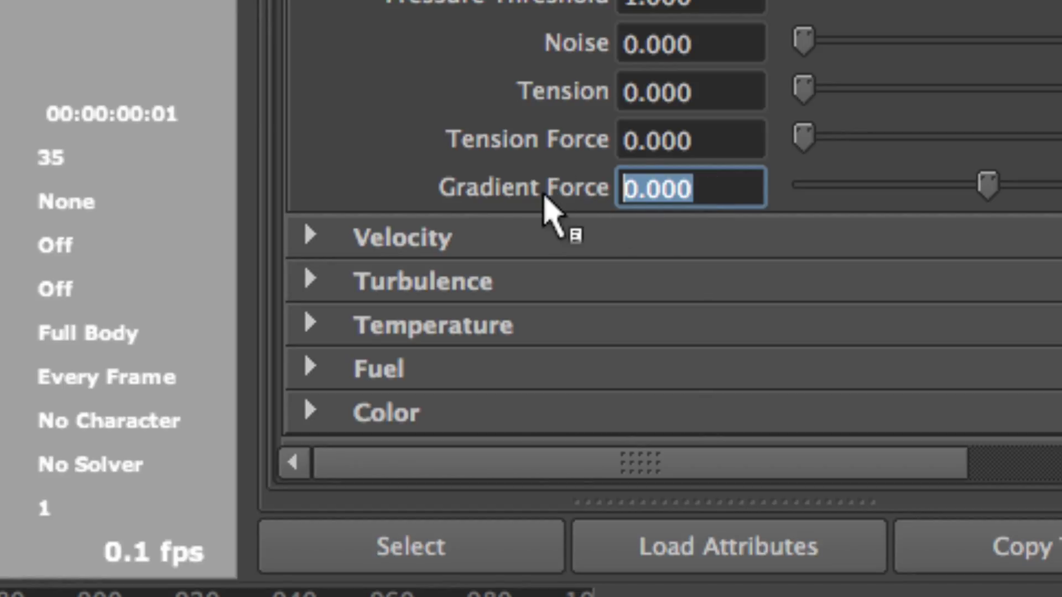
text(70)
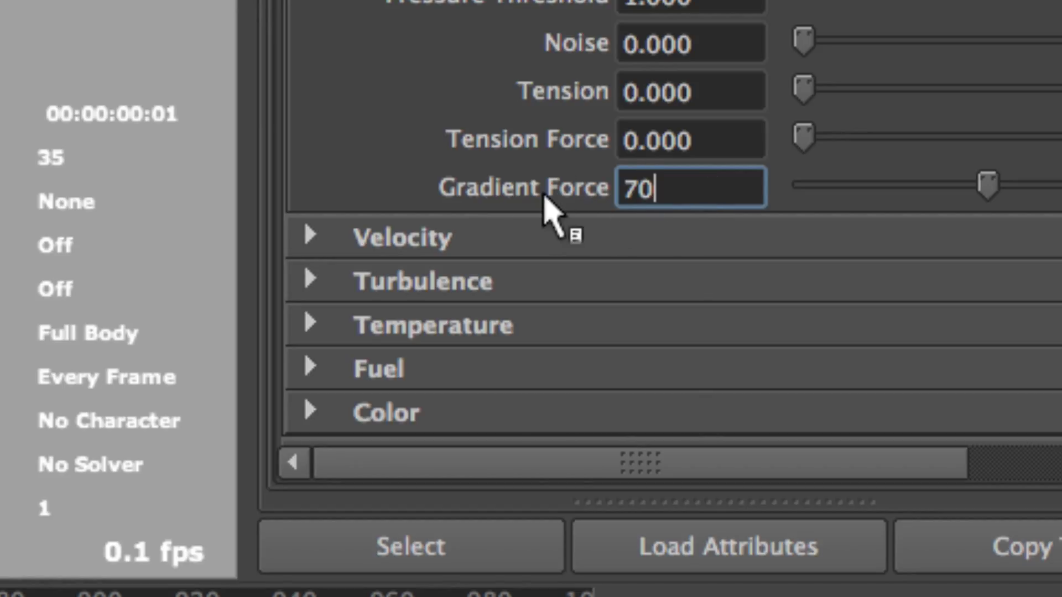
key(Return)
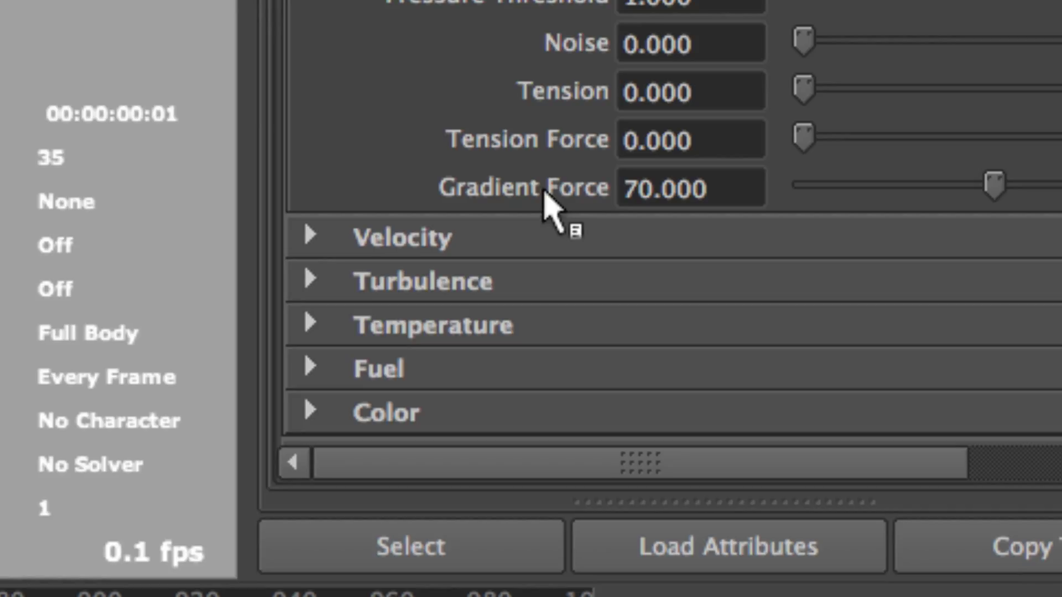
scroll(585, 127, up, 5)
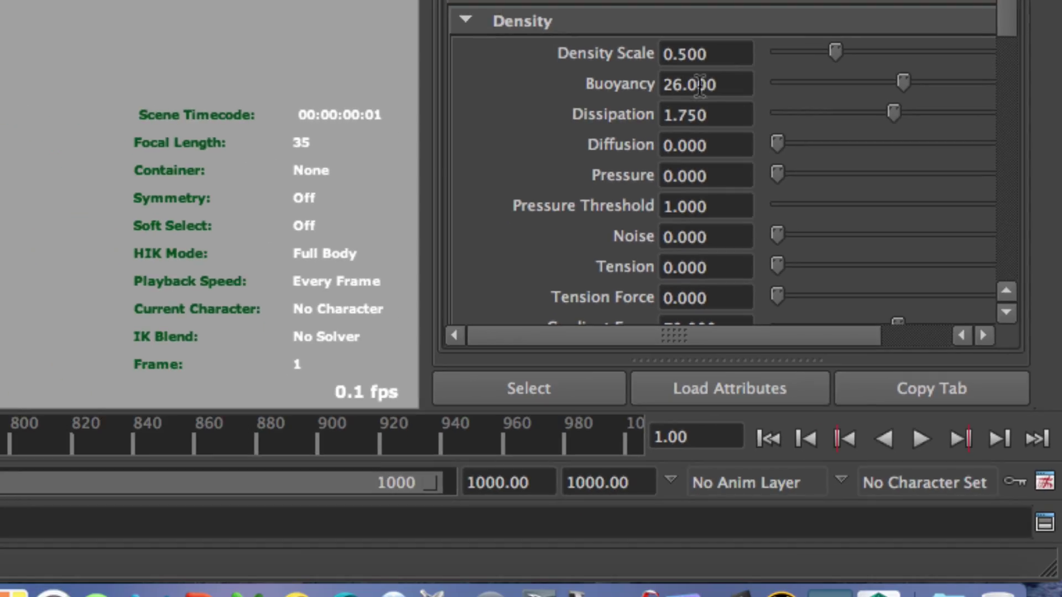
drag(1007, 19, 1007, 22)
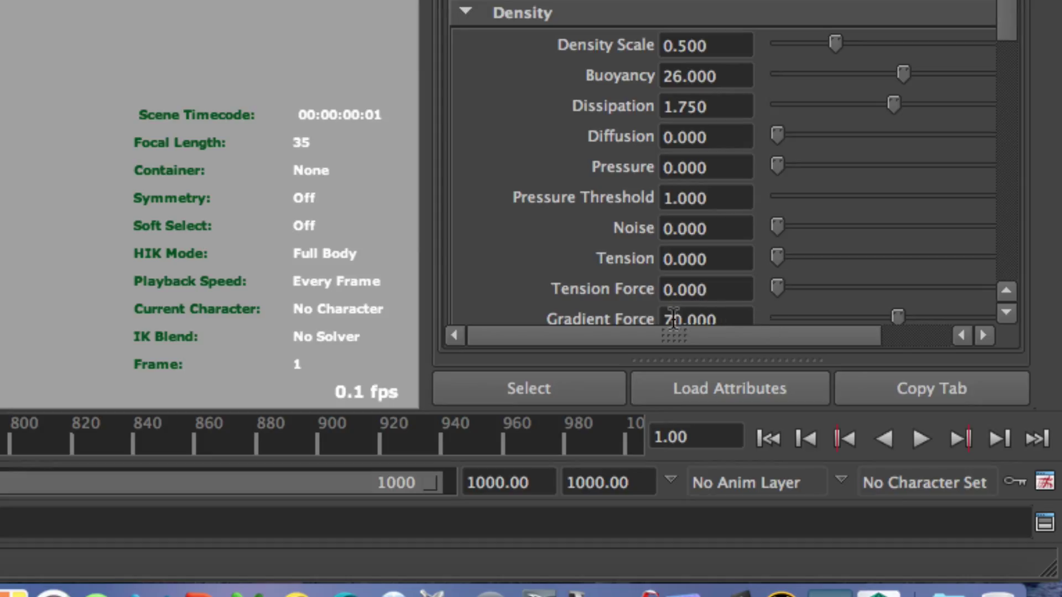
Set the velocity Swirl to 9 in the fluid's Contents Details
drag(1001, 28, 1001, 105)
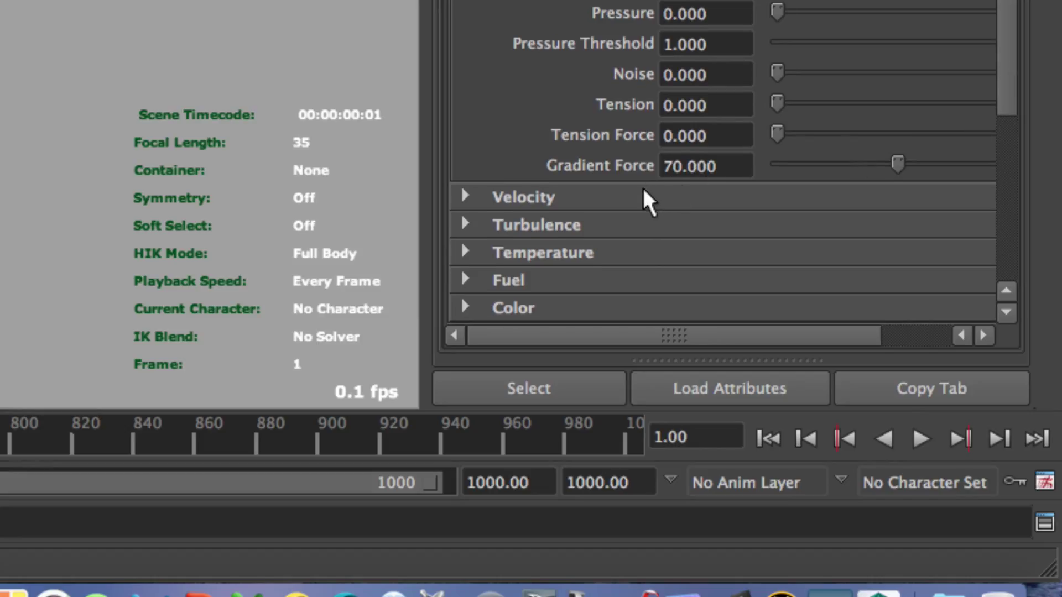
click(463, 189)
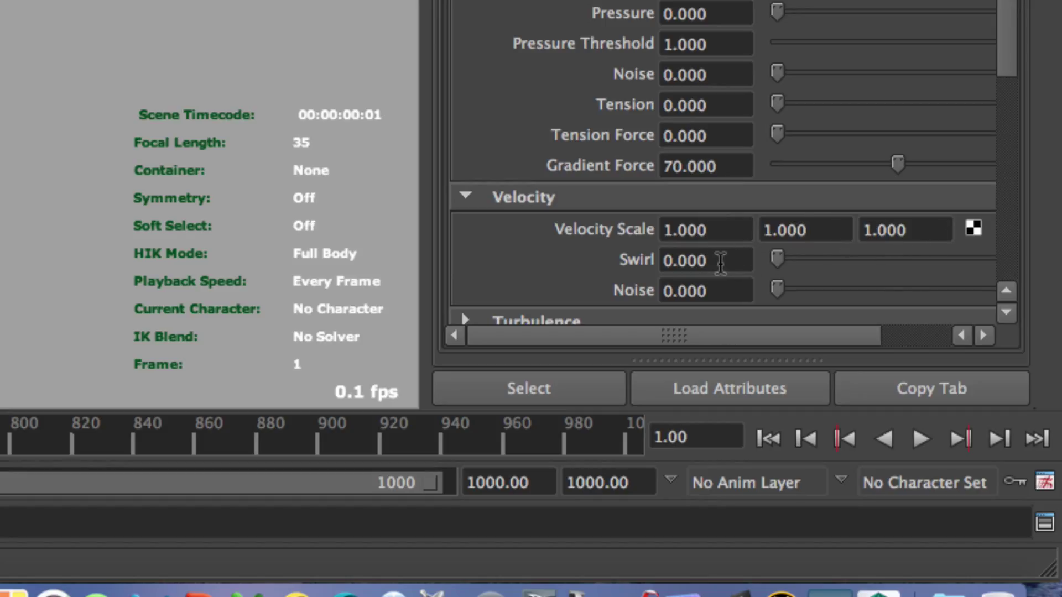
click(674, 261)
key(BackSpace)
key(BackSpace)
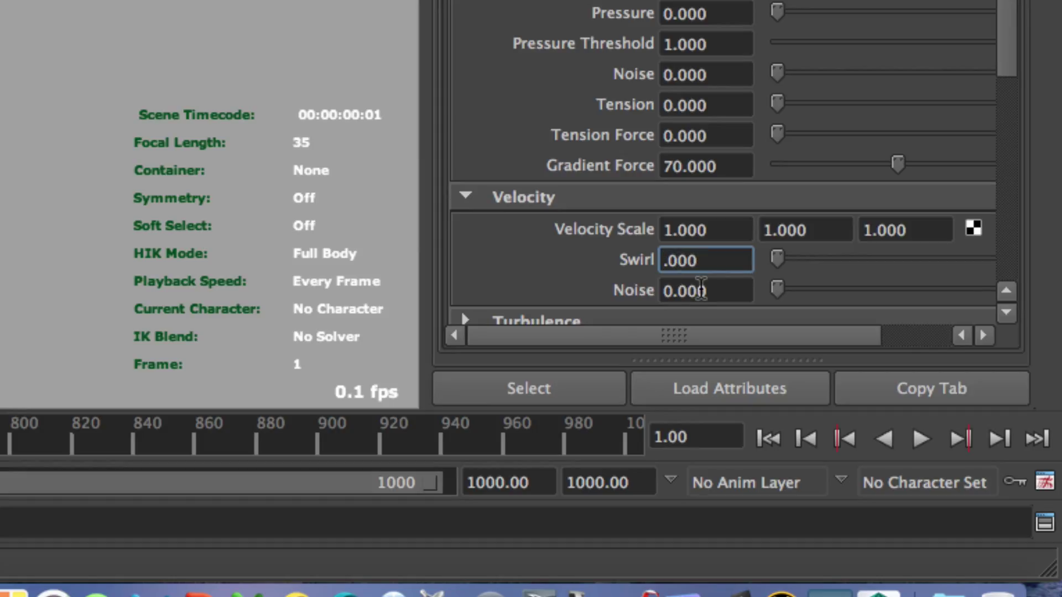
text(9.)
key(Return)
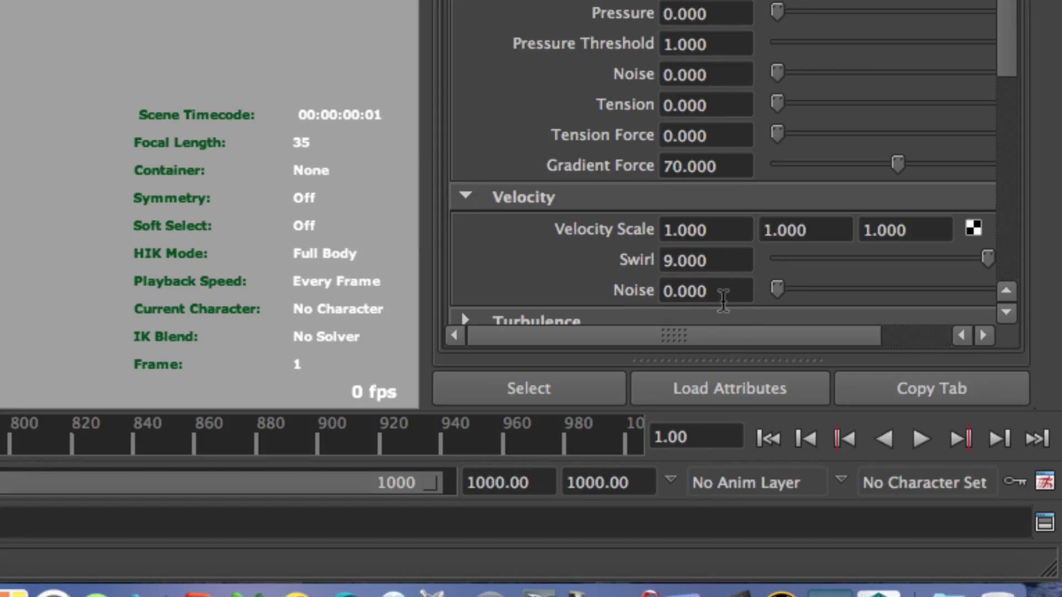
Set the temperature Buoyancy to 11 and the temperature Dissipation to 2 in the fluid's Contents Details
drag(1007, 69, 1004, 135)
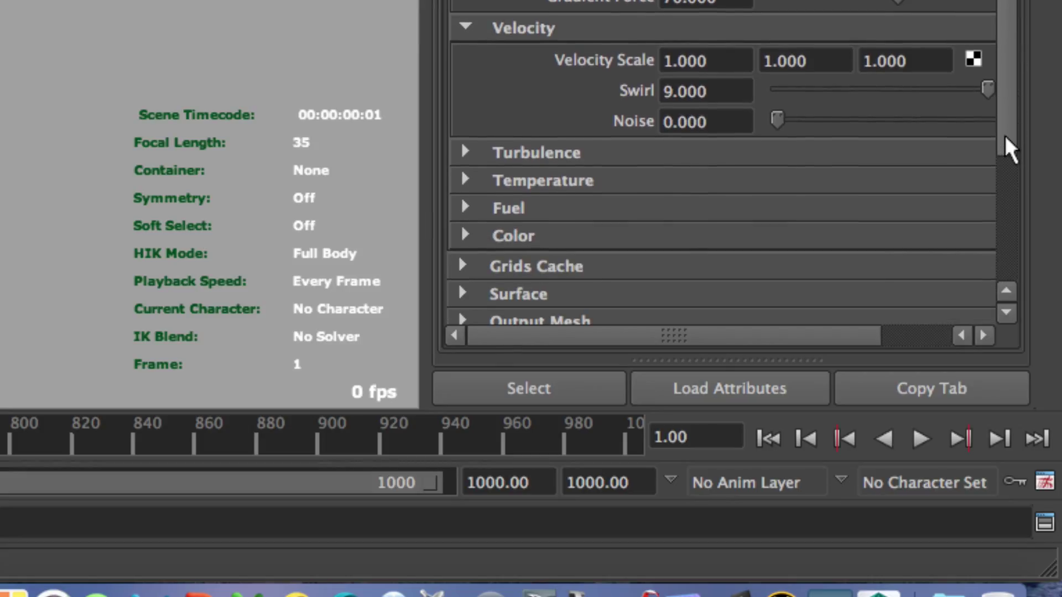
click(466, 180)
drag(1010, 39, 1012, 83)
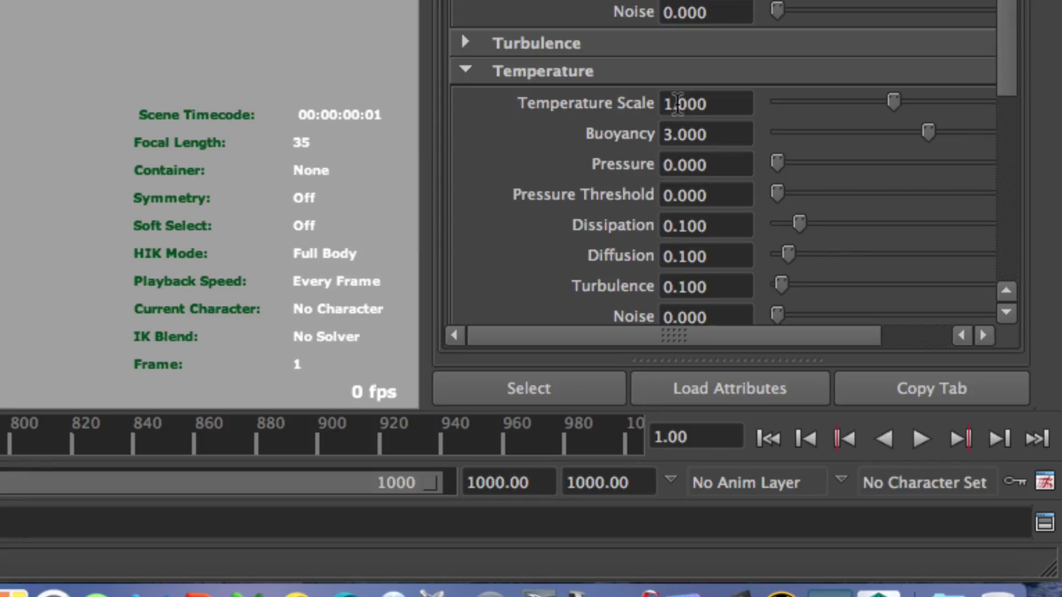
click(731, 135)
text(11)
key(Return)
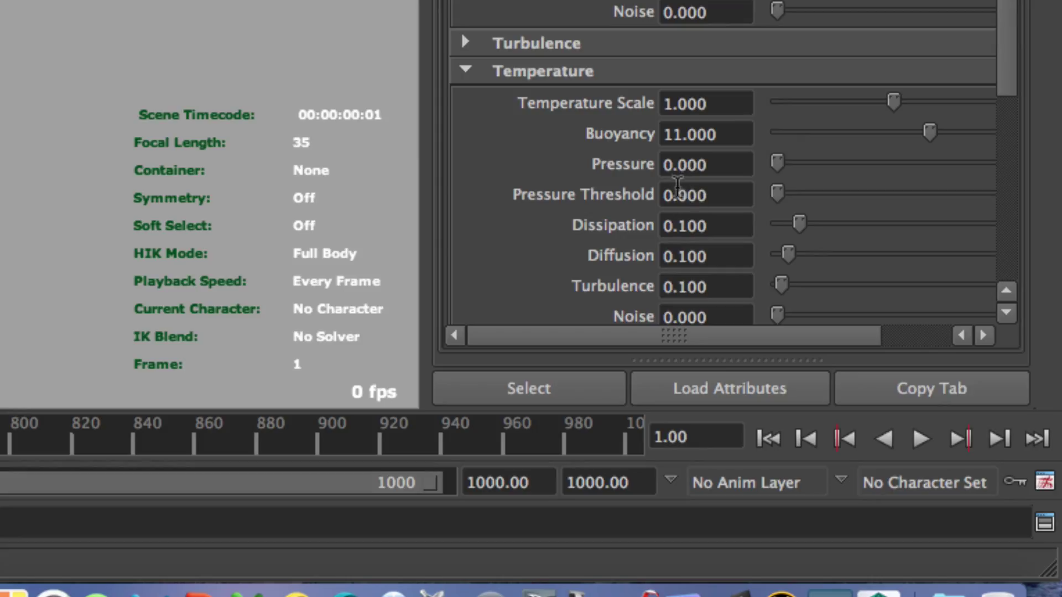
double_click(717, 227)
text(2)
key(Return)
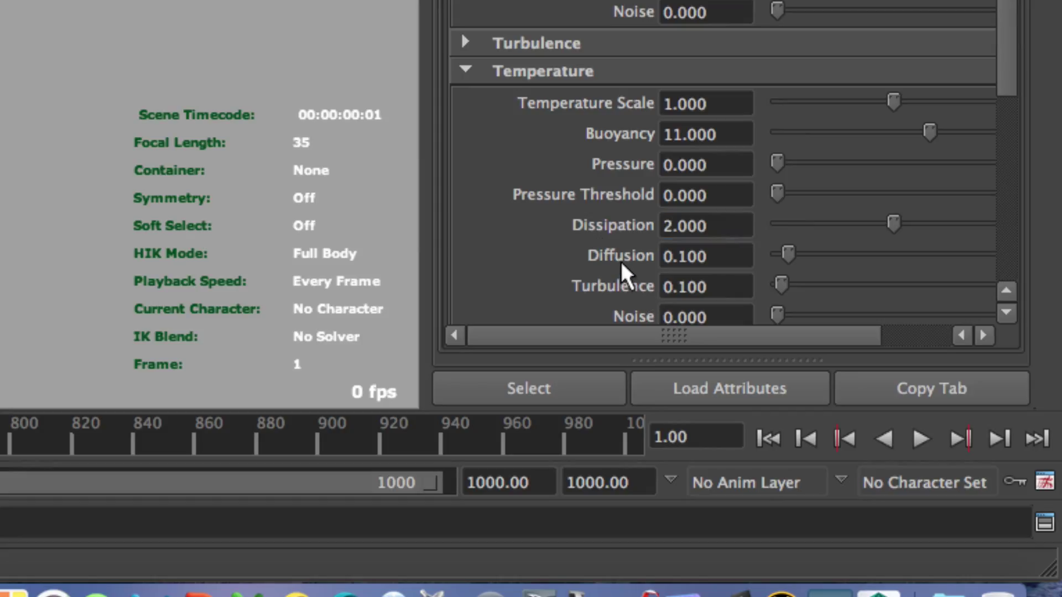
Set the temperature Diffusion to 0.050
double_click(717, 255)
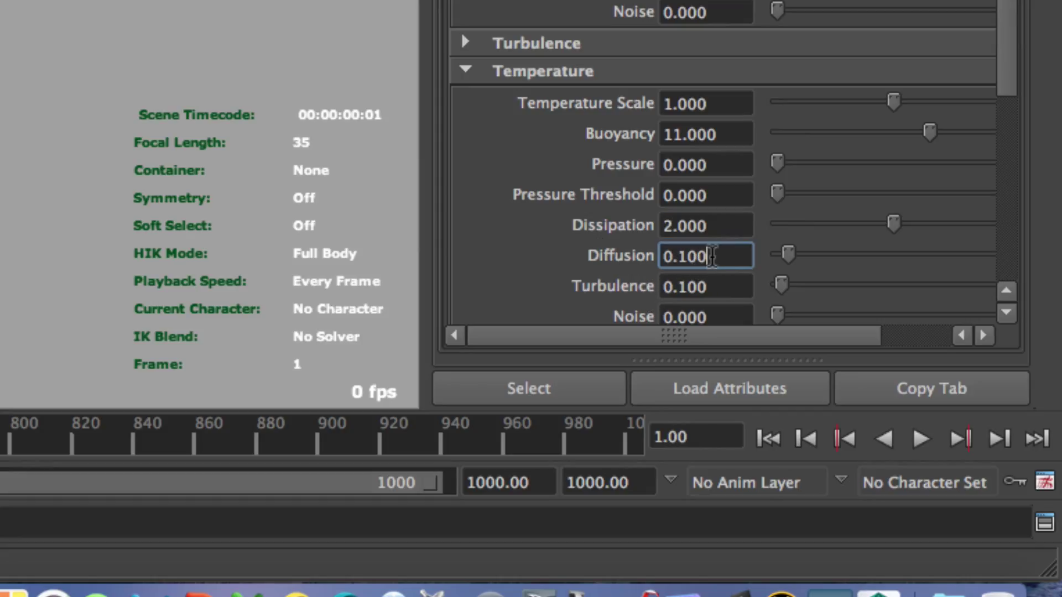
text(0.)
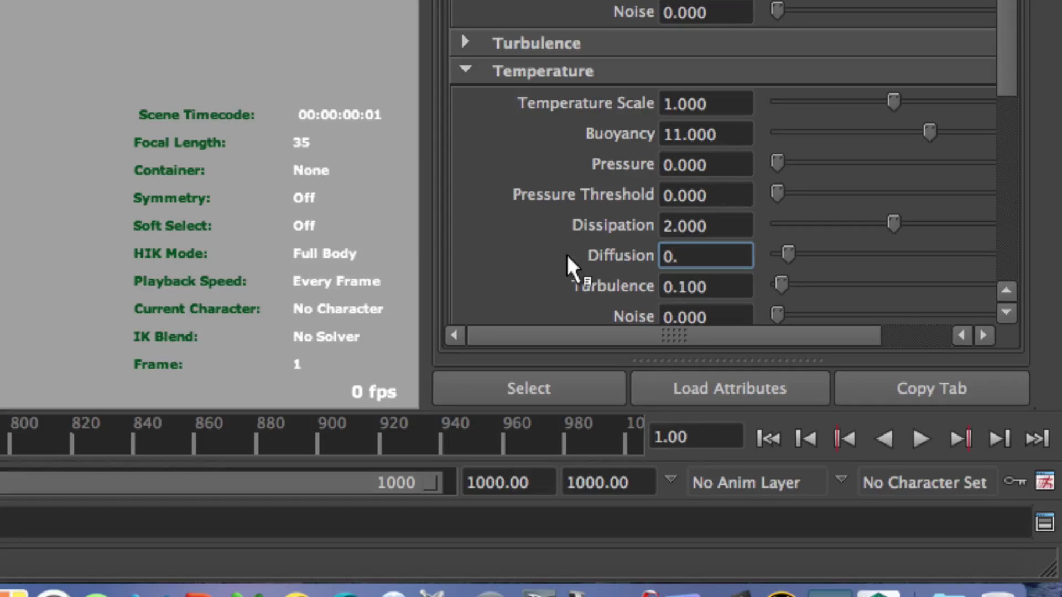
text(050)
key(Return)
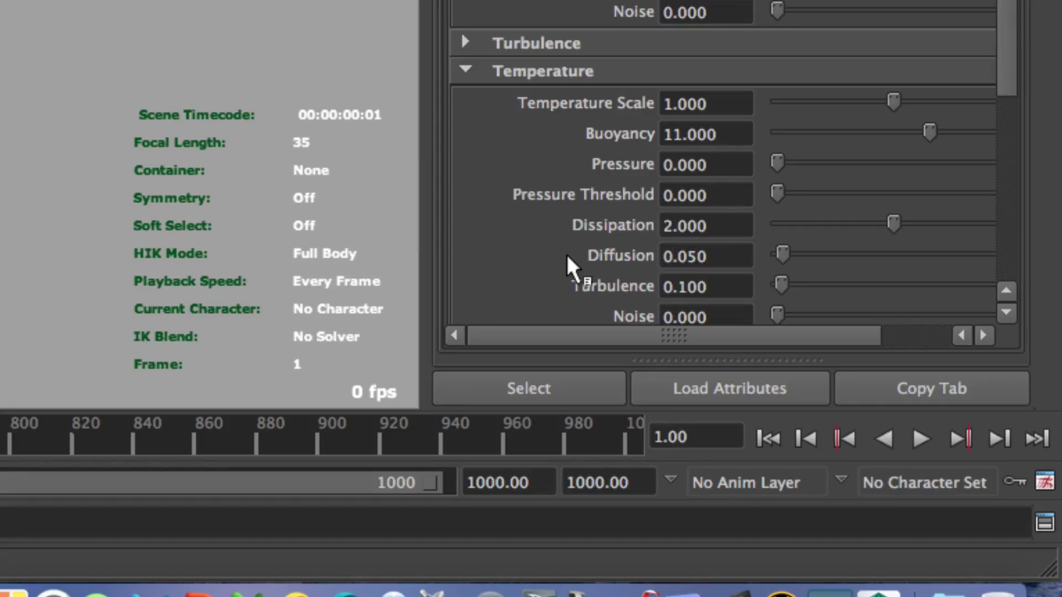
Set the temperature Turbulence to 5 and the temperature Noise to 0.5
click(725, 286)
text(5)
key(Return)
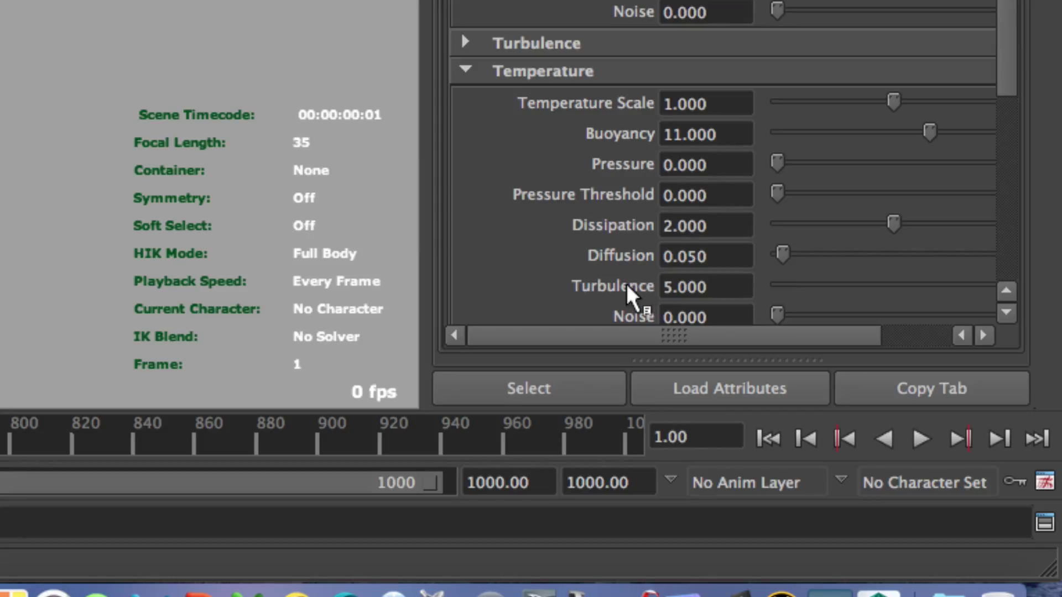
double_click(683, 317)
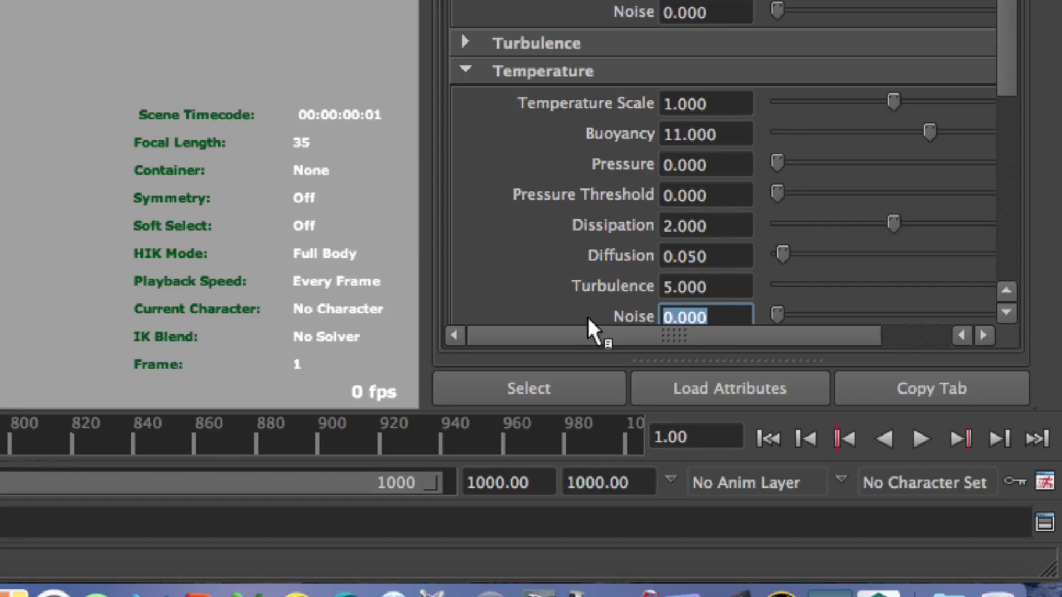
text(.5)
key(Return)
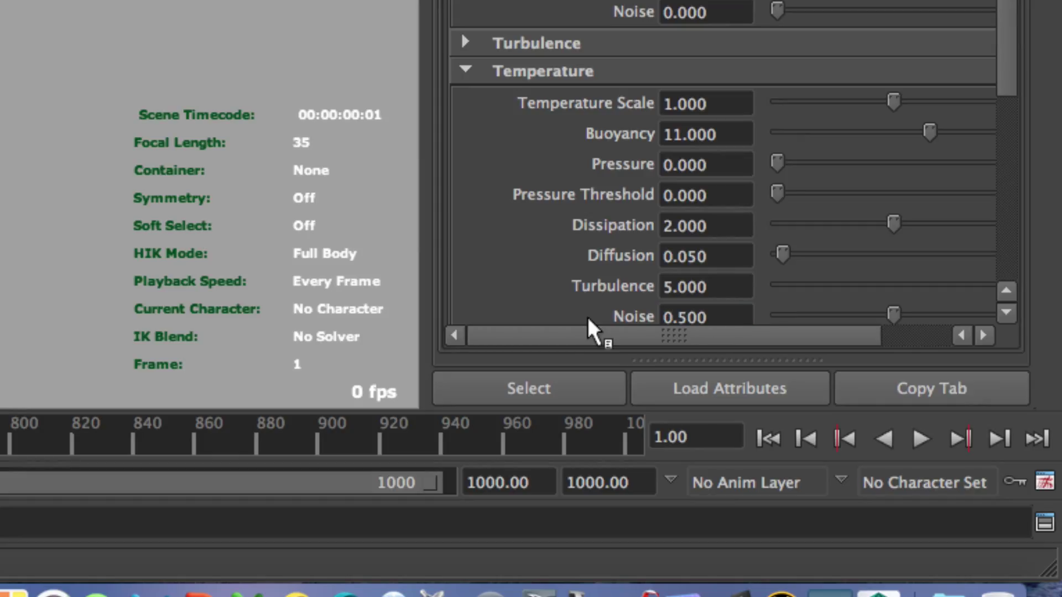
Set the fuel Reaction Speed to 0.250 in the fluid's Contents Details
drag(1009, 77, 1007, 121)
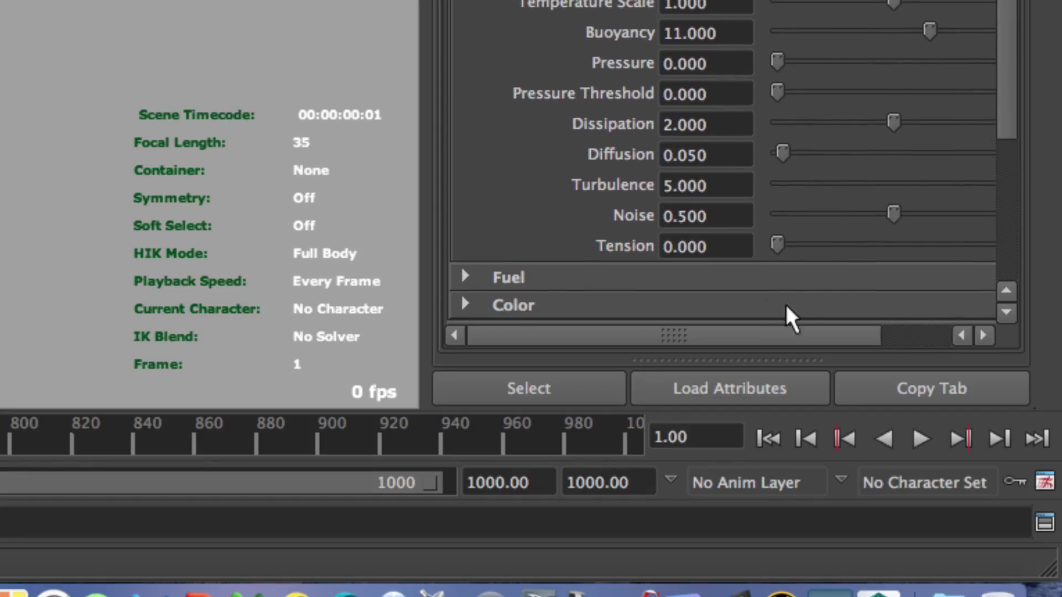
click(464, 276)
drag(1011, 26, 1009, 118)
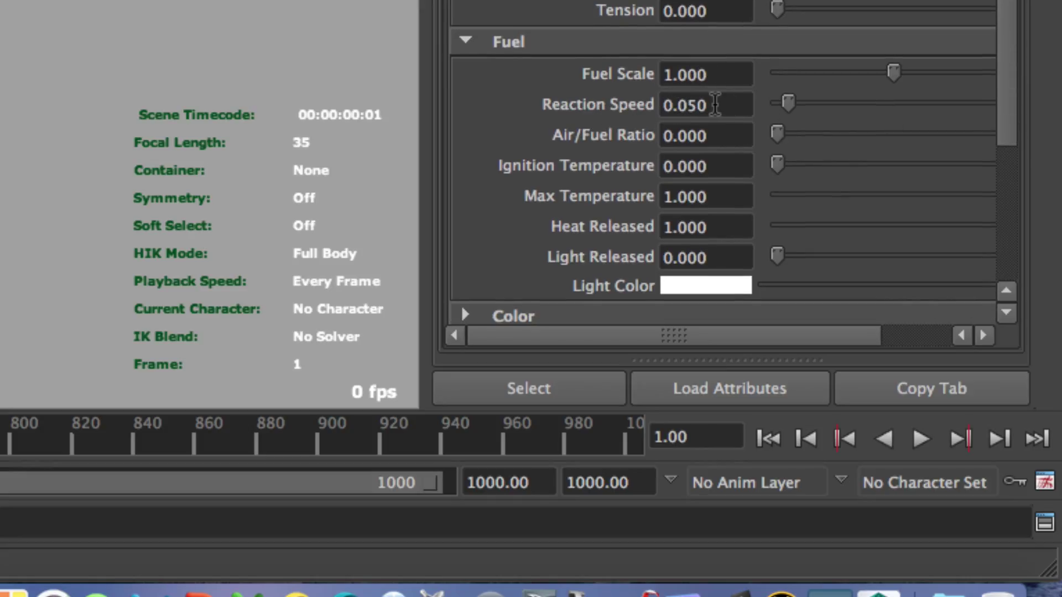
drag(717, 105, 637, 102)
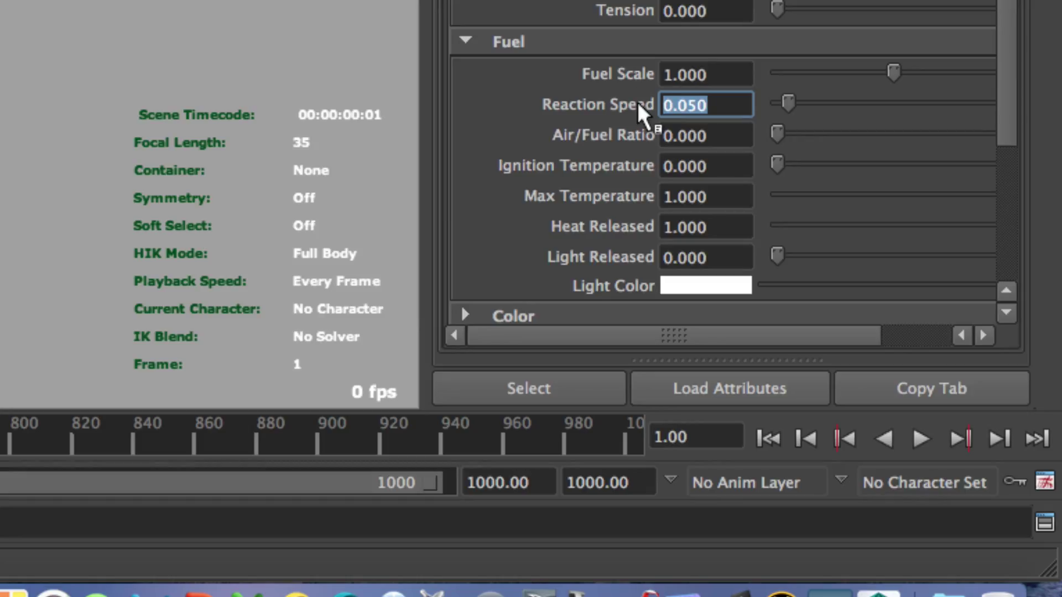
text(0.250)
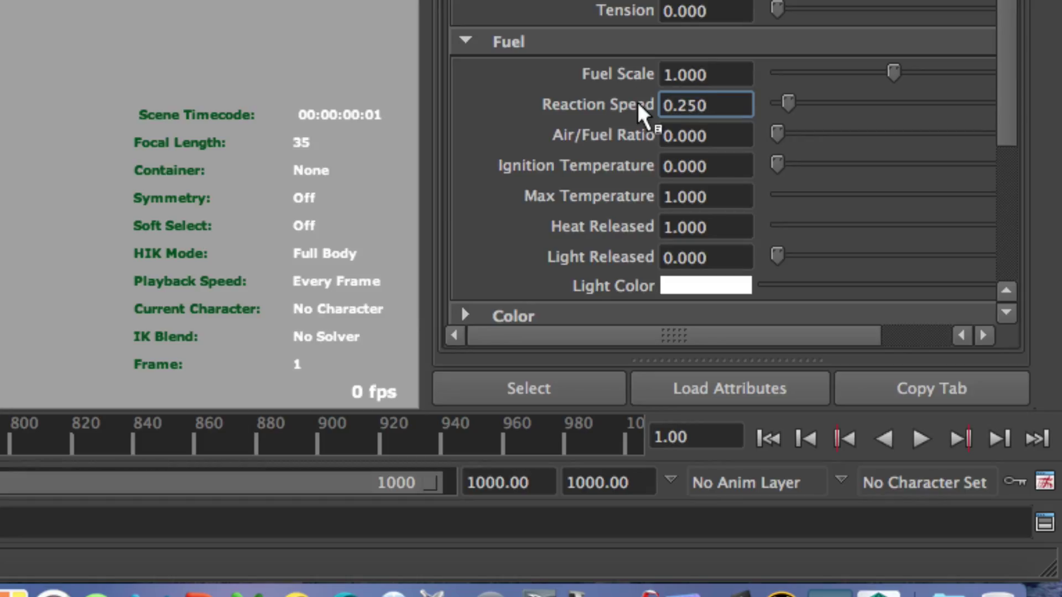
key(Return)
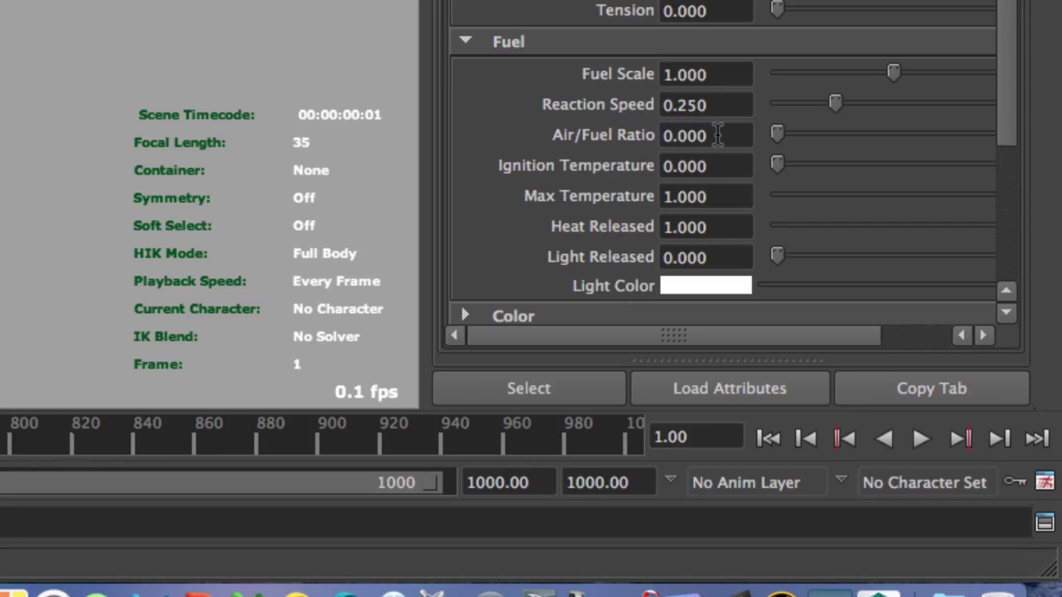
Set the fuel's Air/Fuel Ratio to 6 and its Ignition Temperature to 0.100
click(718, 135)
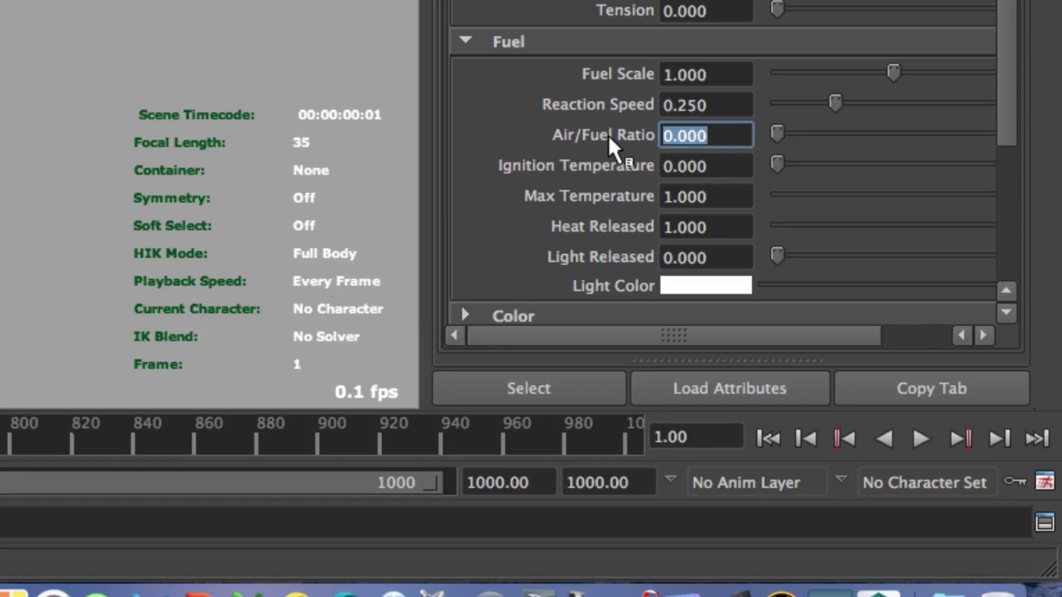
text(6)
key(Return)
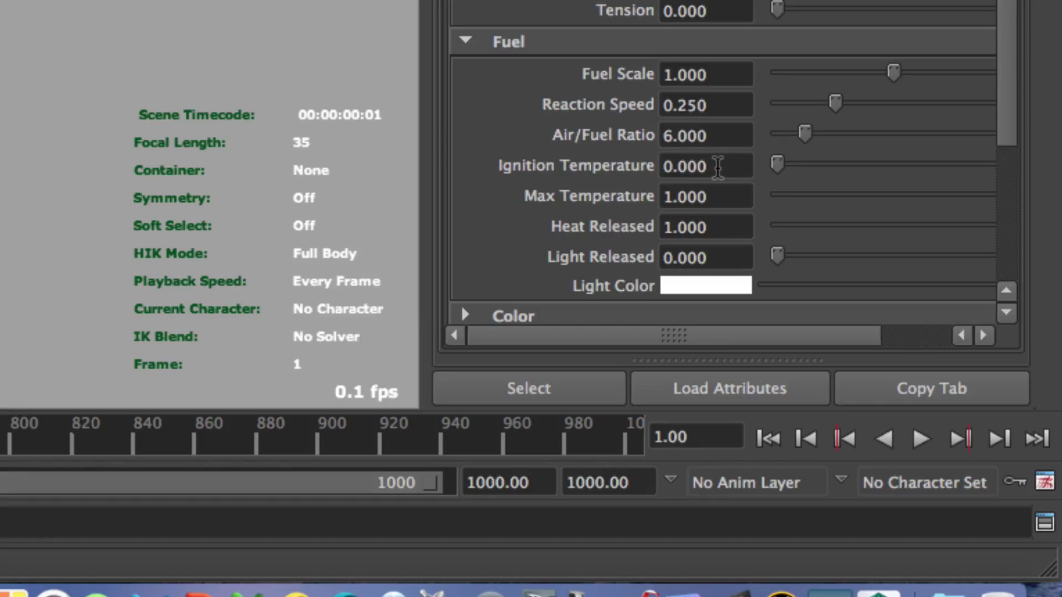
click(718, 167)
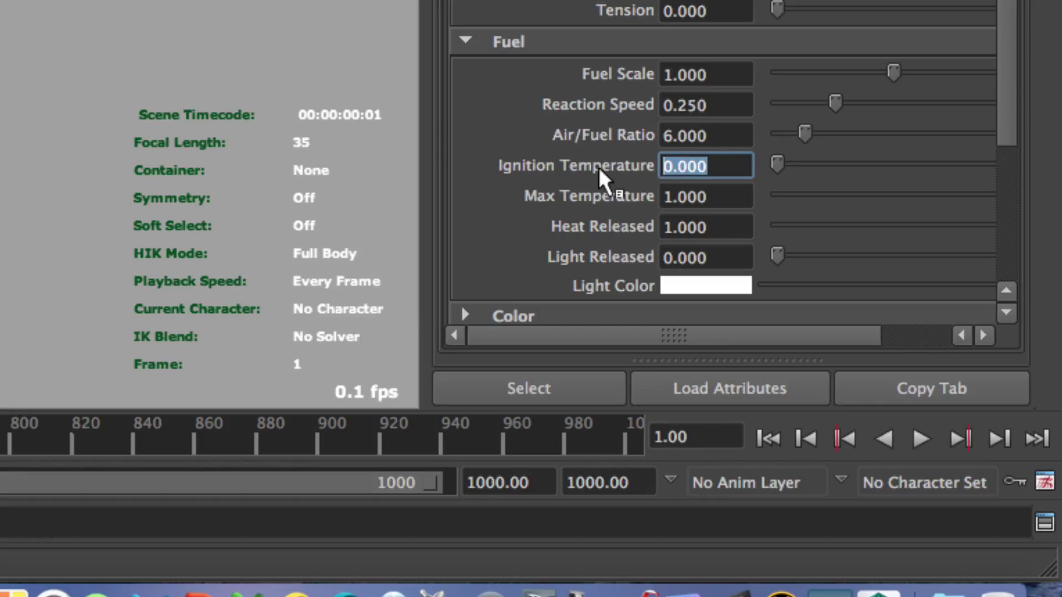
text(0.1)
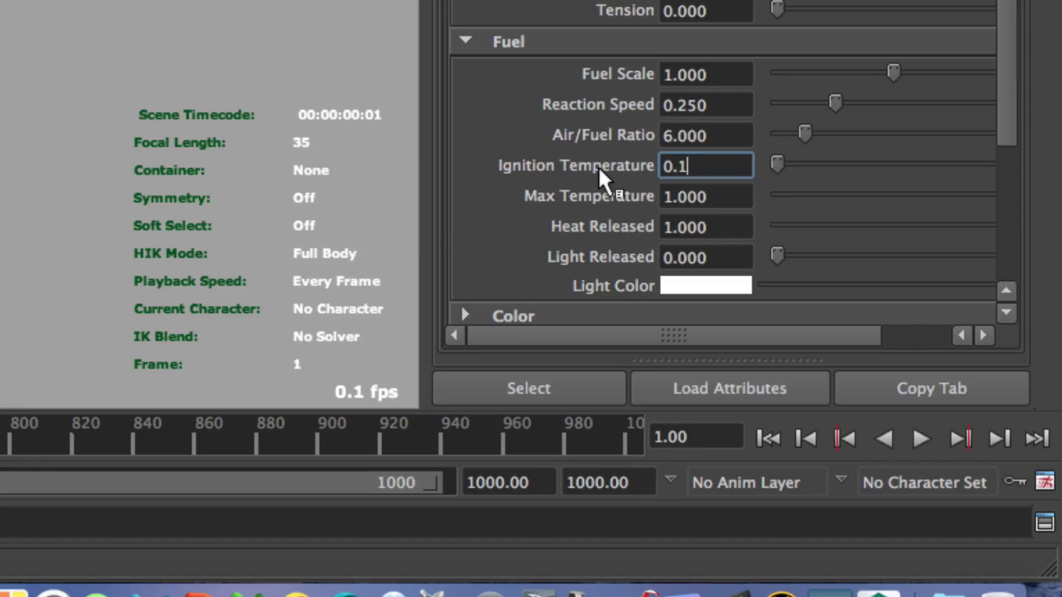
text(00)
key(Return)
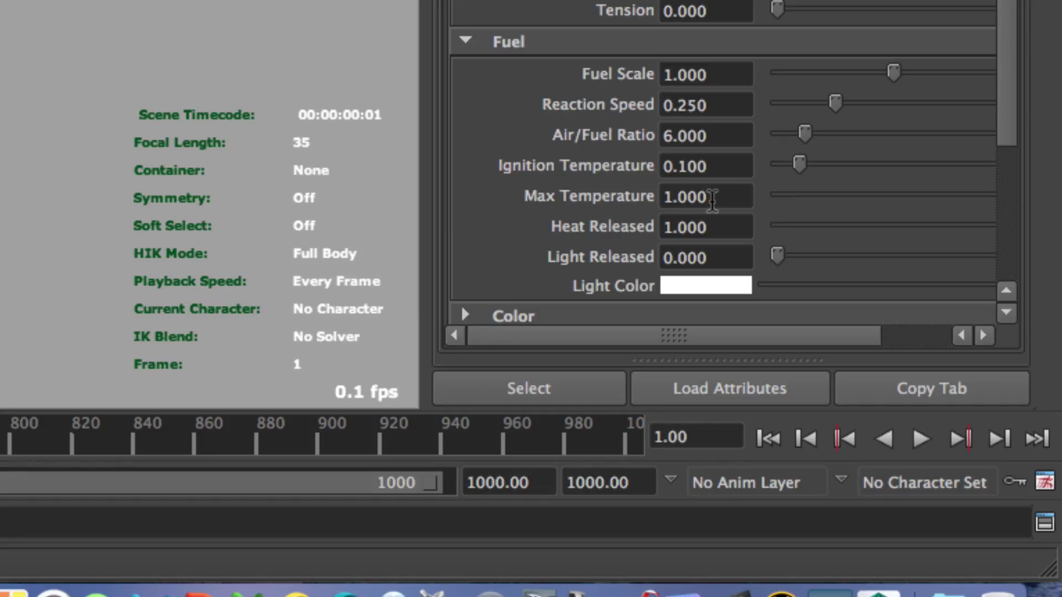
Set the fuel's Max Temperature to 0.750 and its Light Released to 1
click(711, 201)
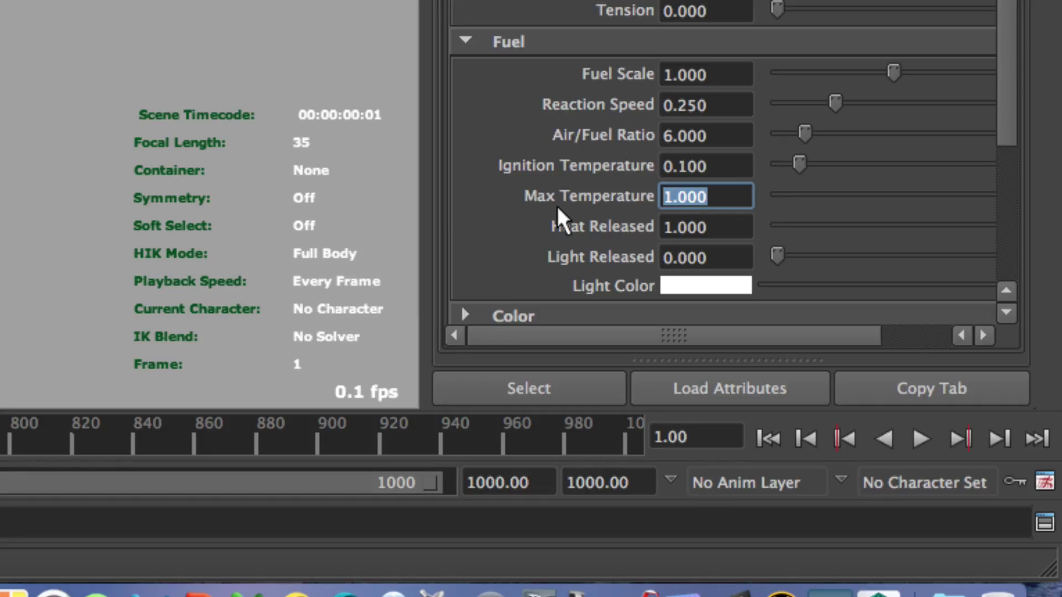
text(0.)
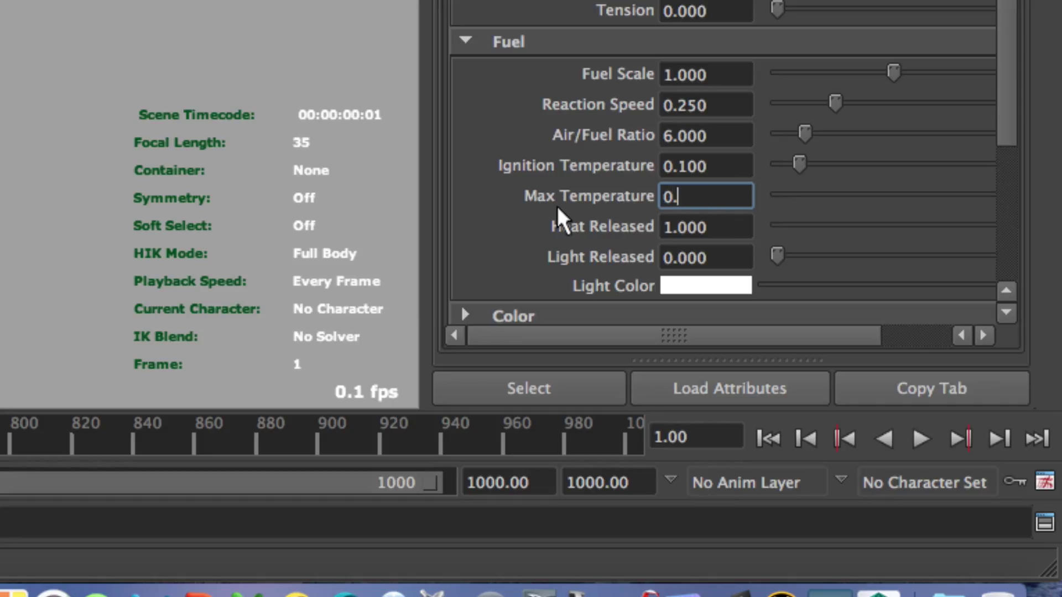
text(750)
key(Return)
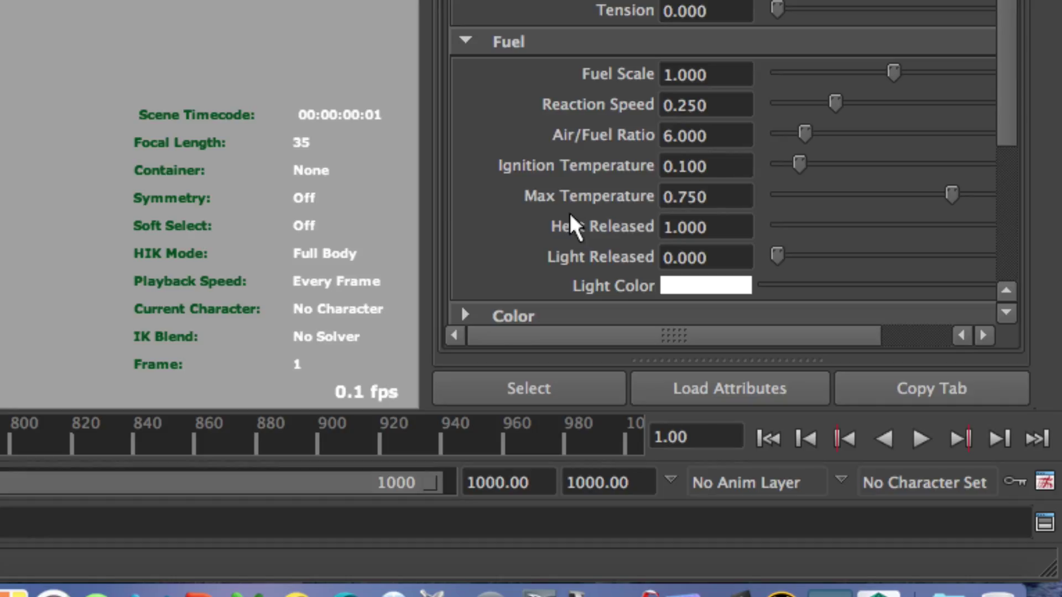
drag(710, 257, 595, 257)
text(1)
key(Return)
Set the Glow Intensity to 0.100 in the fluid's Shading attributes
drag(1000, 125, 1010, 197)
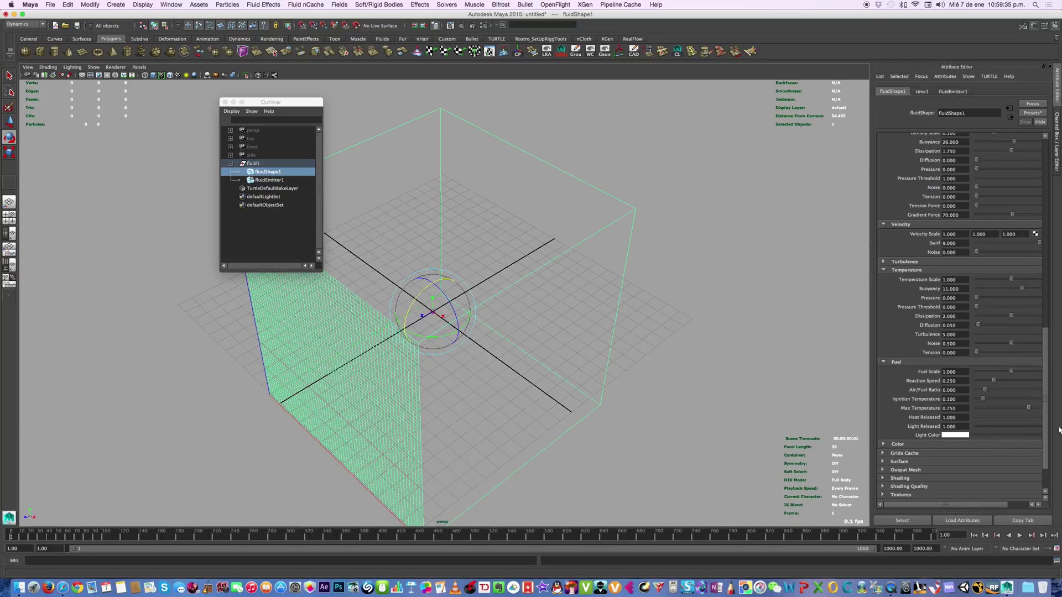
drag(1047, 415, 1052, 396)
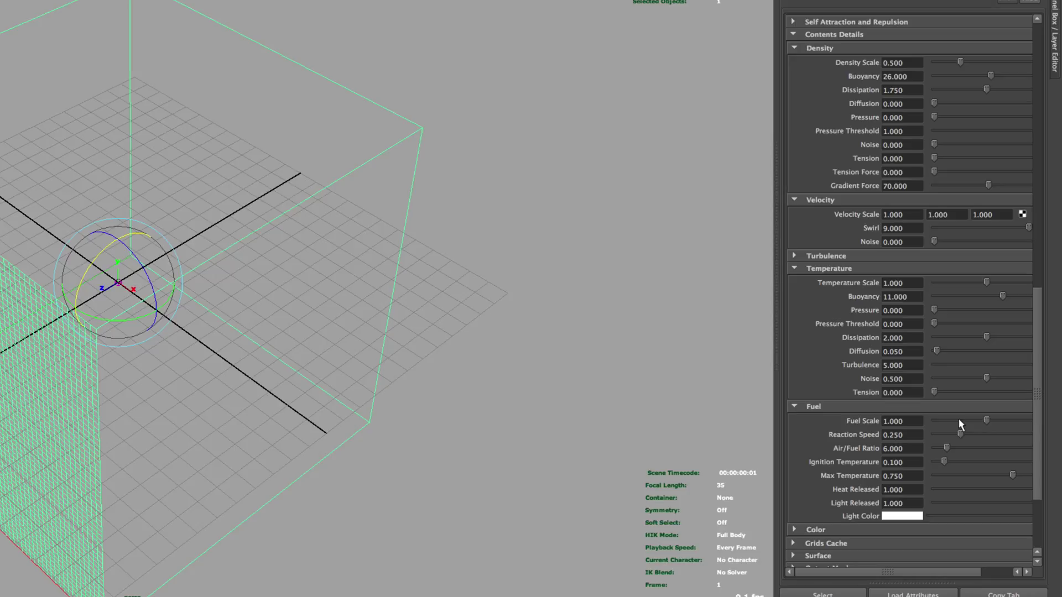
drag(1037, 350, 1044, 396)
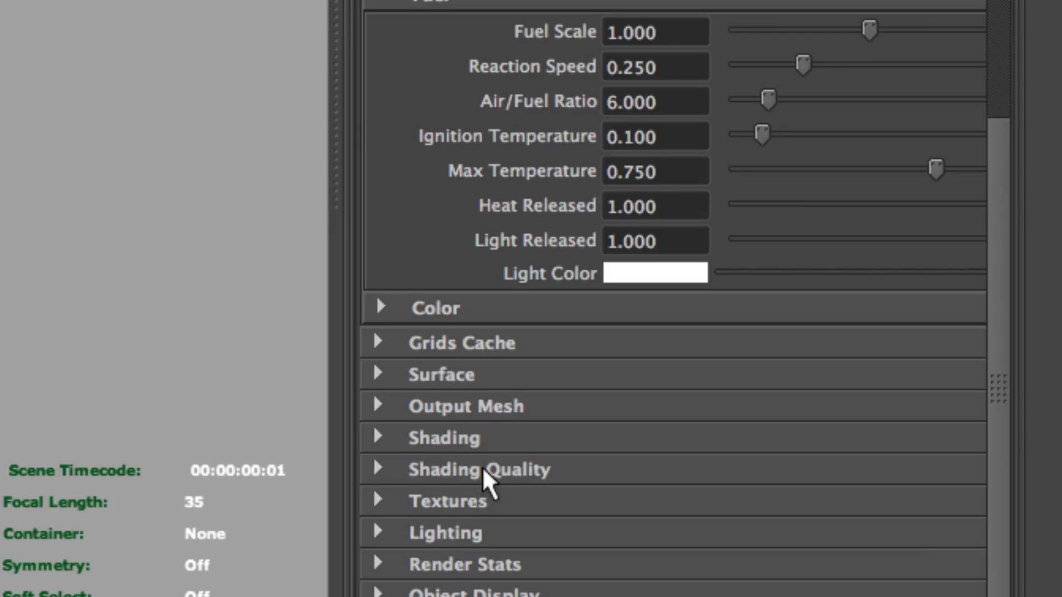
click(377, 438)
scroll(548, 365, down, 3)
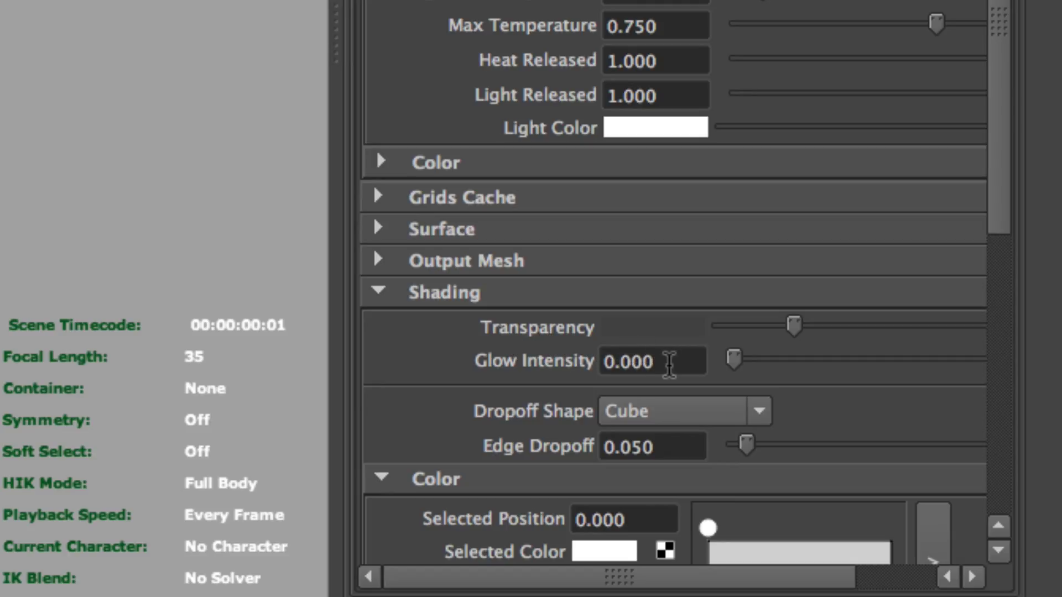
click(670, 365)
text(0.100)
key(Return)
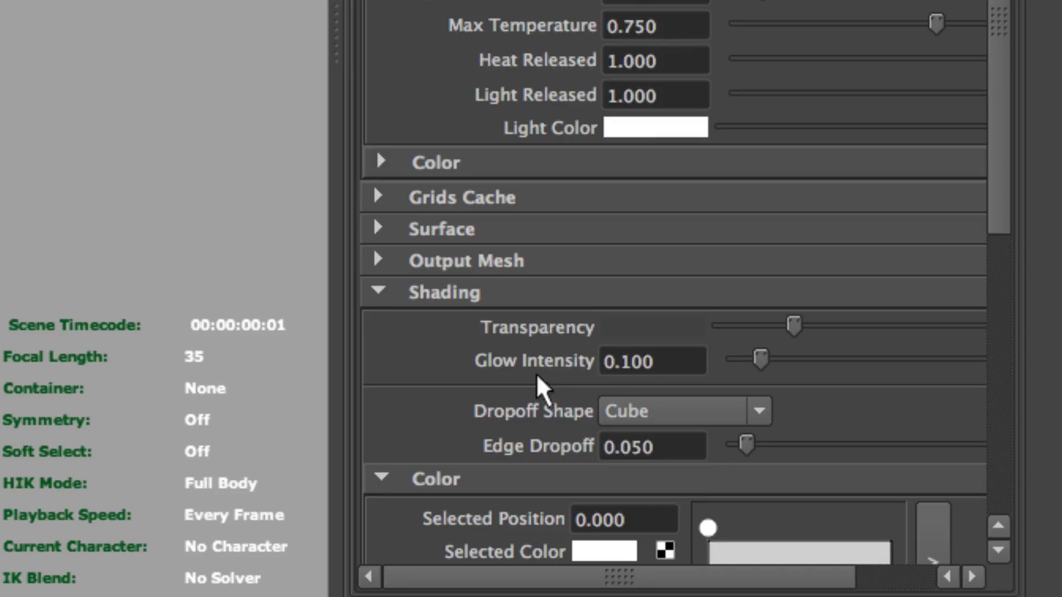
Choose Cube as the Dropoff Shape in the fluid's Shading attributes
click(758, 412)
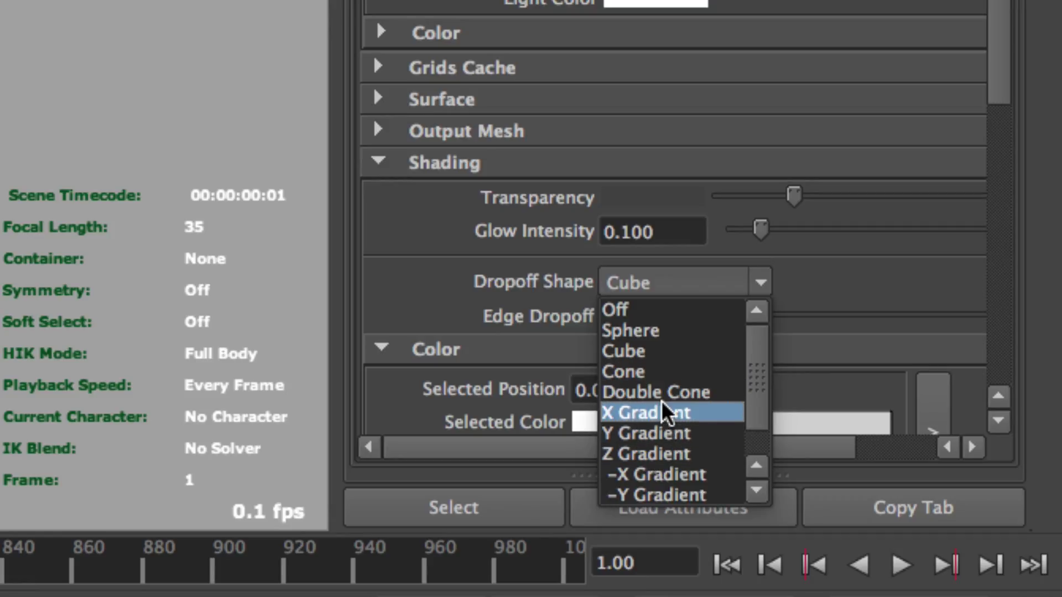
drag(755, 397, 754, 372)
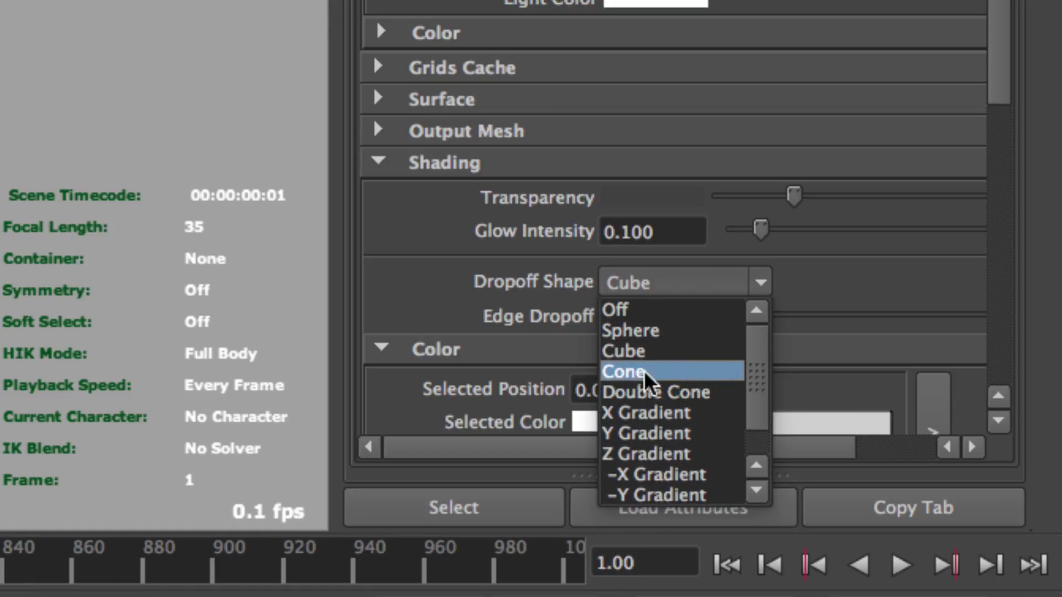
click(648, 357)
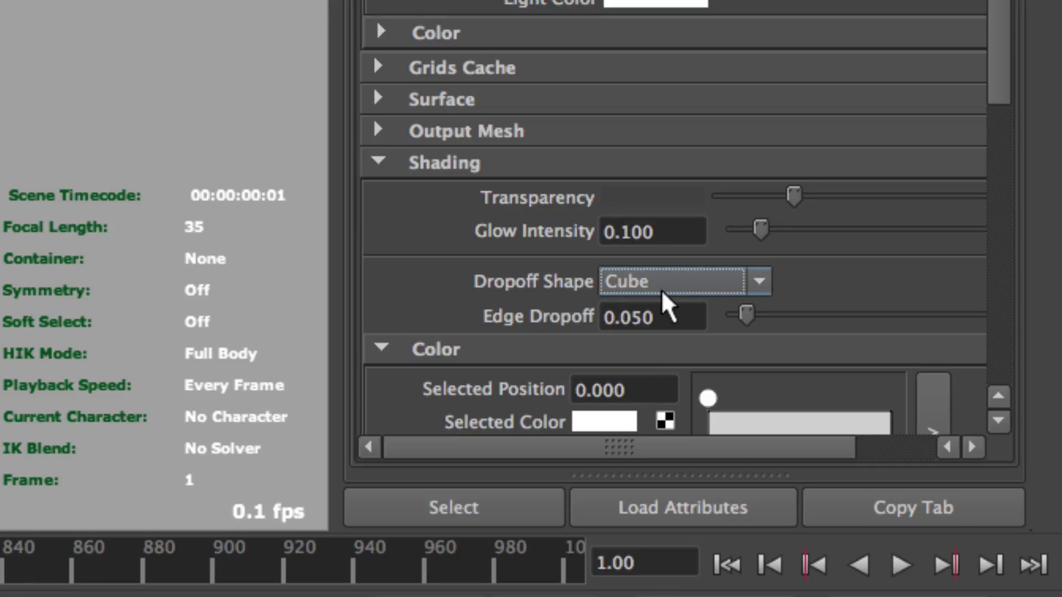
Set the Edge Dropoff to 0 in the fluid's Shading attributes
drag(678, 320, 547, 325)
text(0)
key(Return)
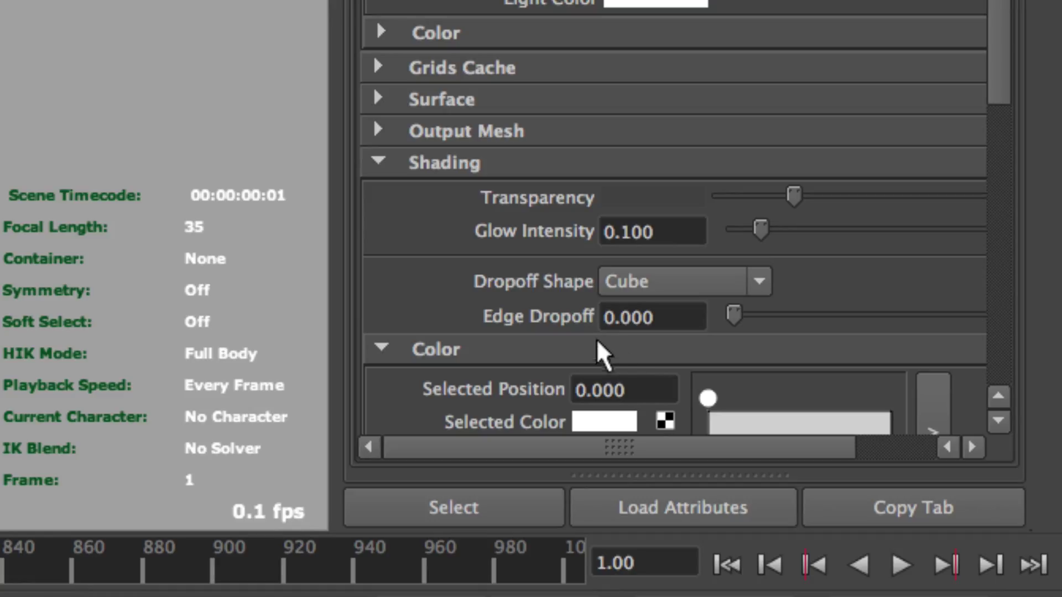
Change the fluid's shading Color ramp from white to black at position 0
drag(1006, 98, 1010, 155)
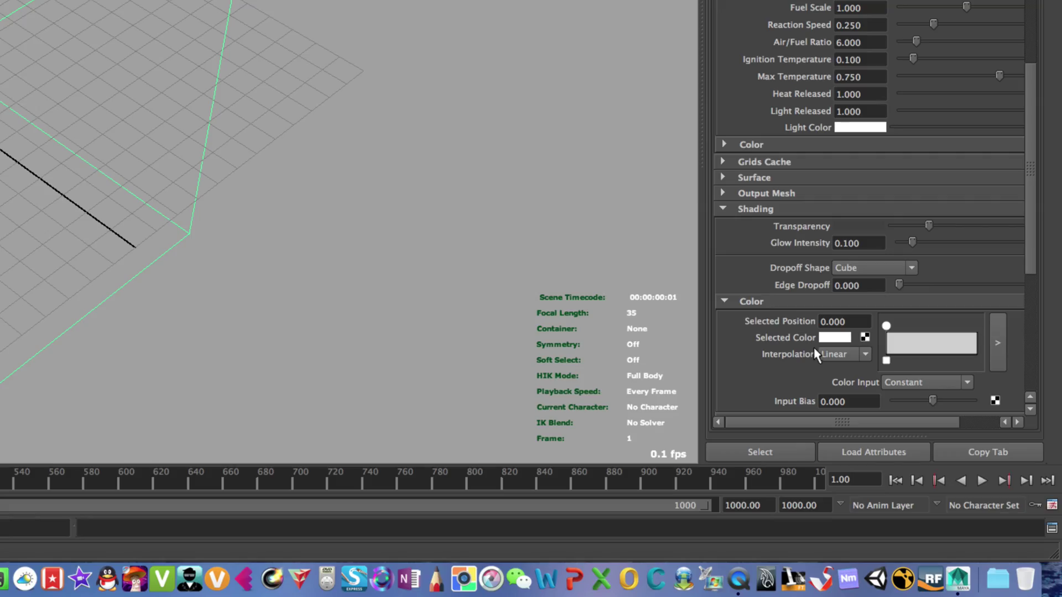
click(836, 338)
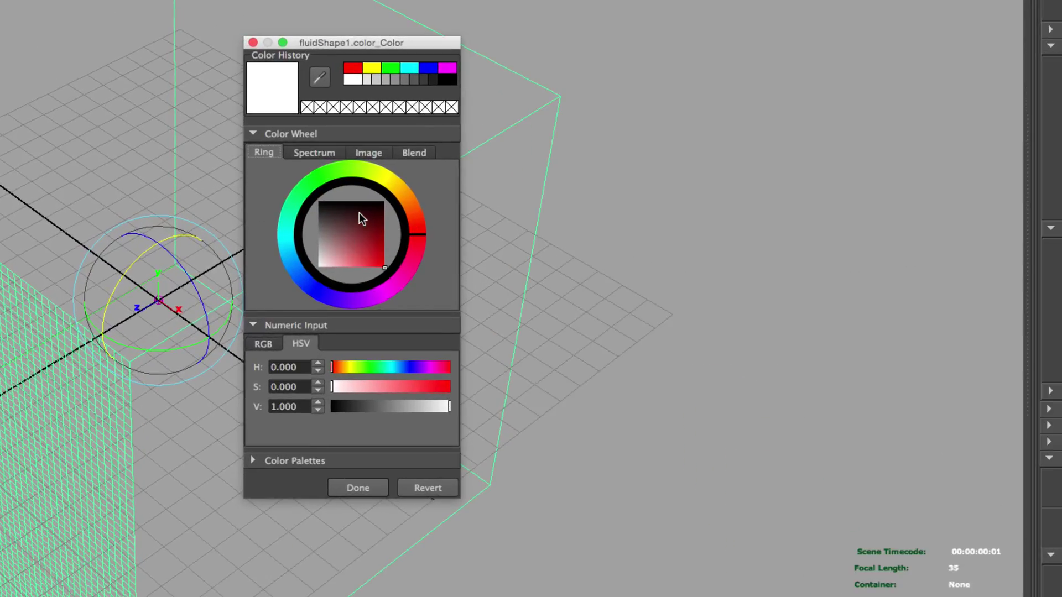
drag(359, 213, 307, 193)
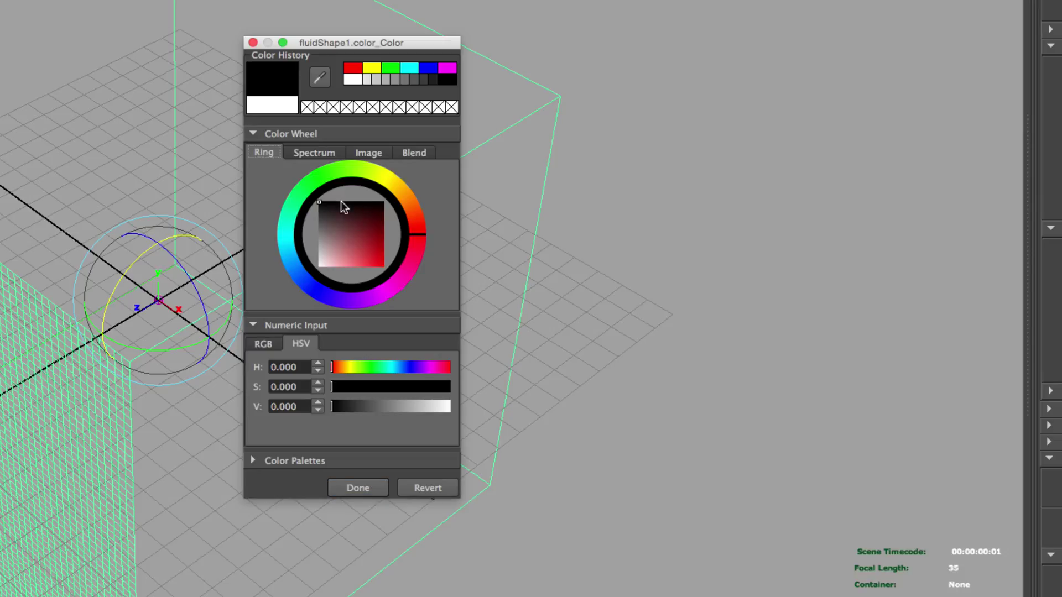
click(365, 492)
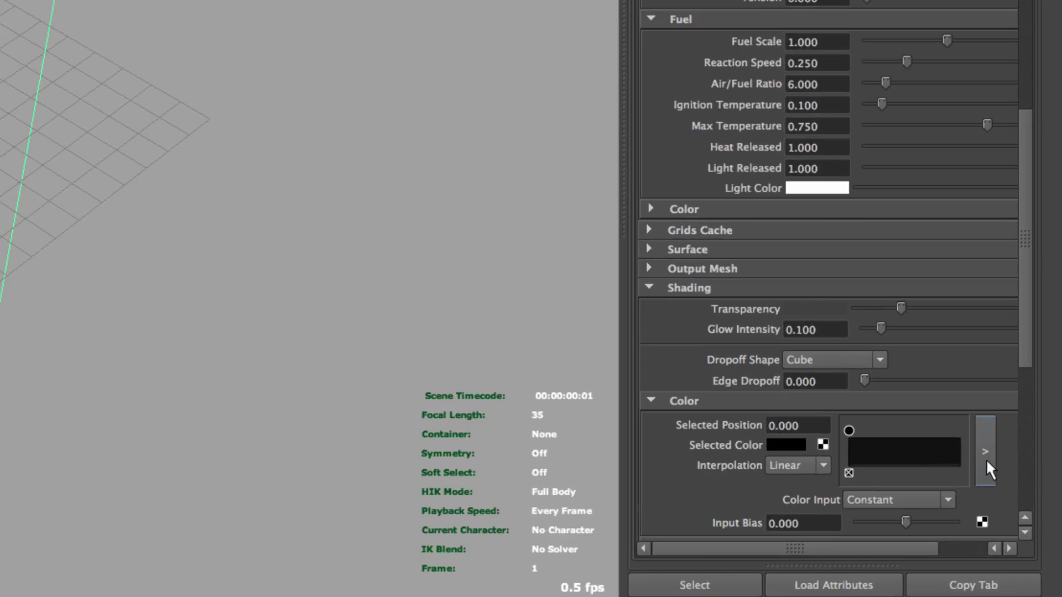
Add a second marker at position 1 of the Color ramp and make it grey with an HSV value of about 0.430
click(986, 460)
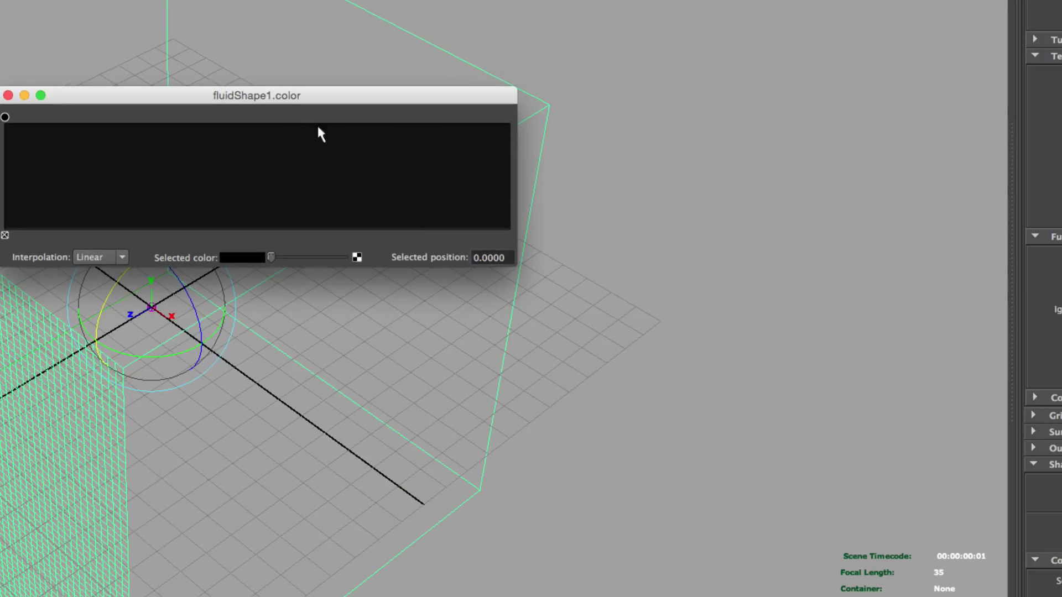
drag(495, 131, 540, 124)
click(256, 258)
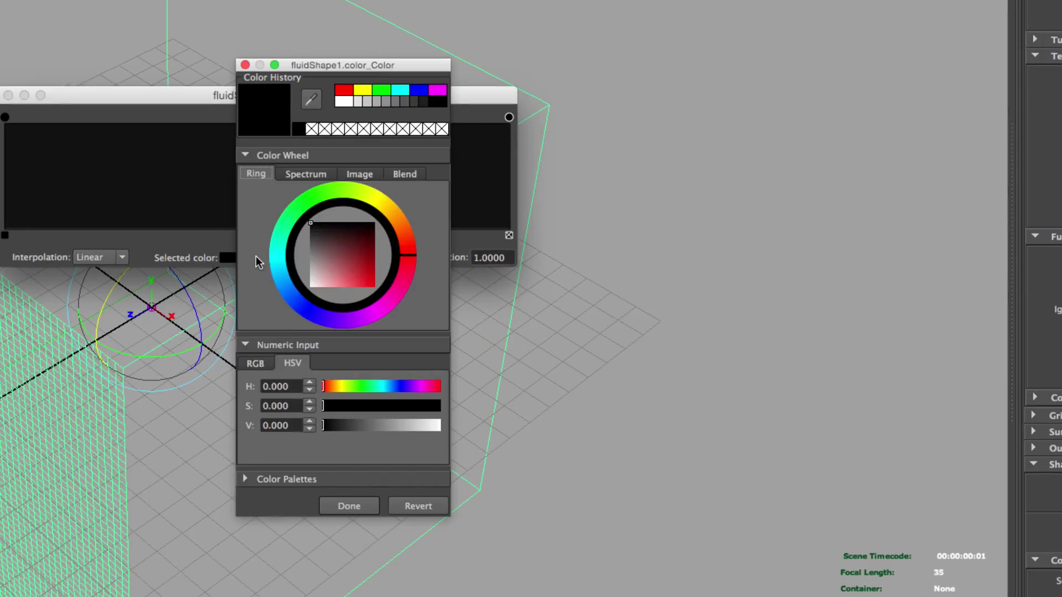
click(369, 427)
drag(369, 427, 365, 426)
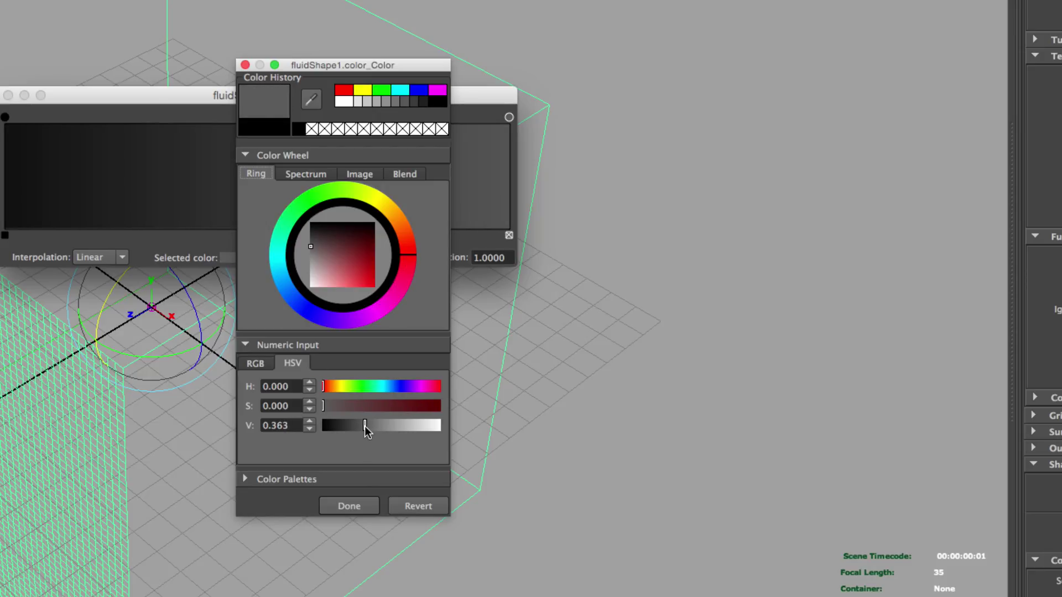
click(360, 505)
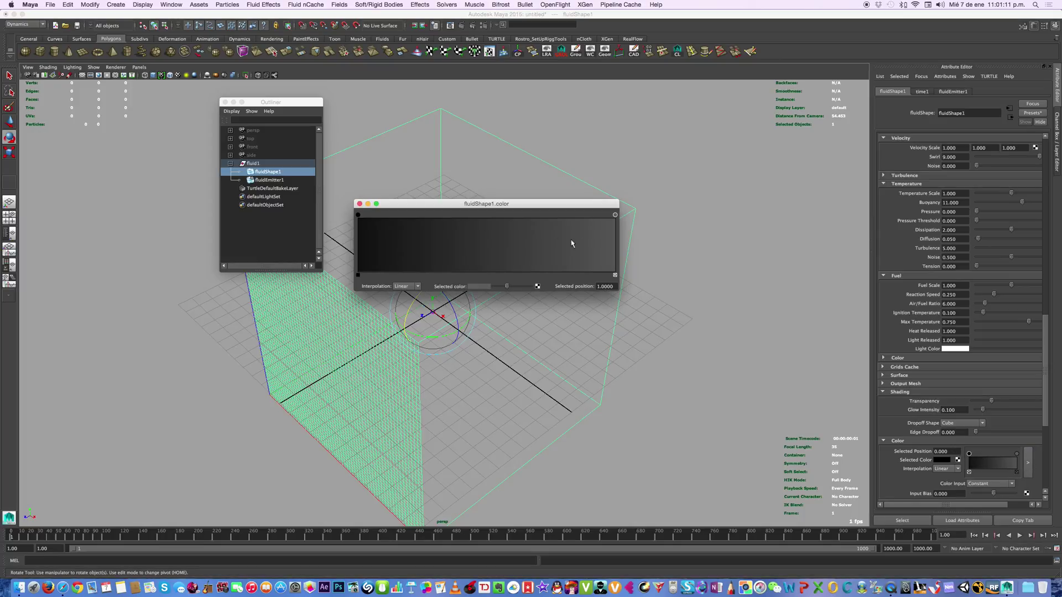
click(476, 286)
drag(541, 379, 546, 382)
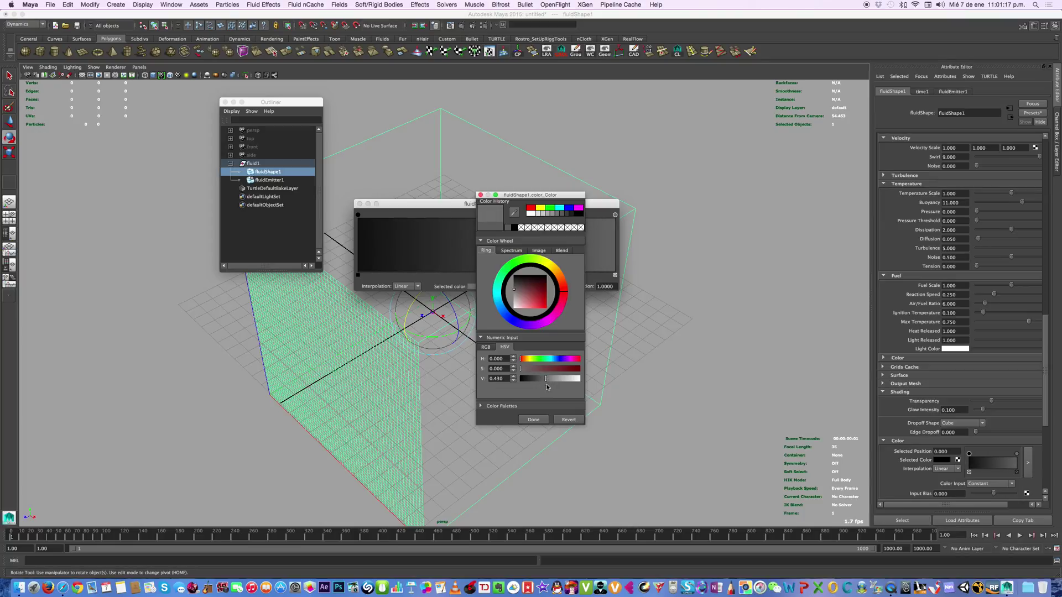
click(533, 420)
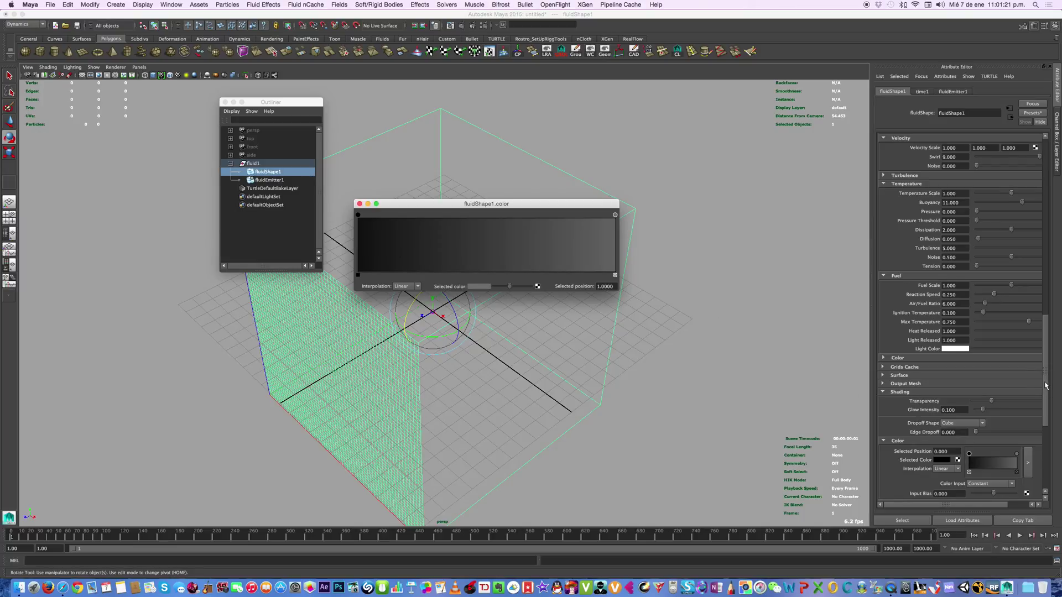
Set the shading Color Input to Density and its Input Bias to 0.350
scroll(1034, 407, down, 5)
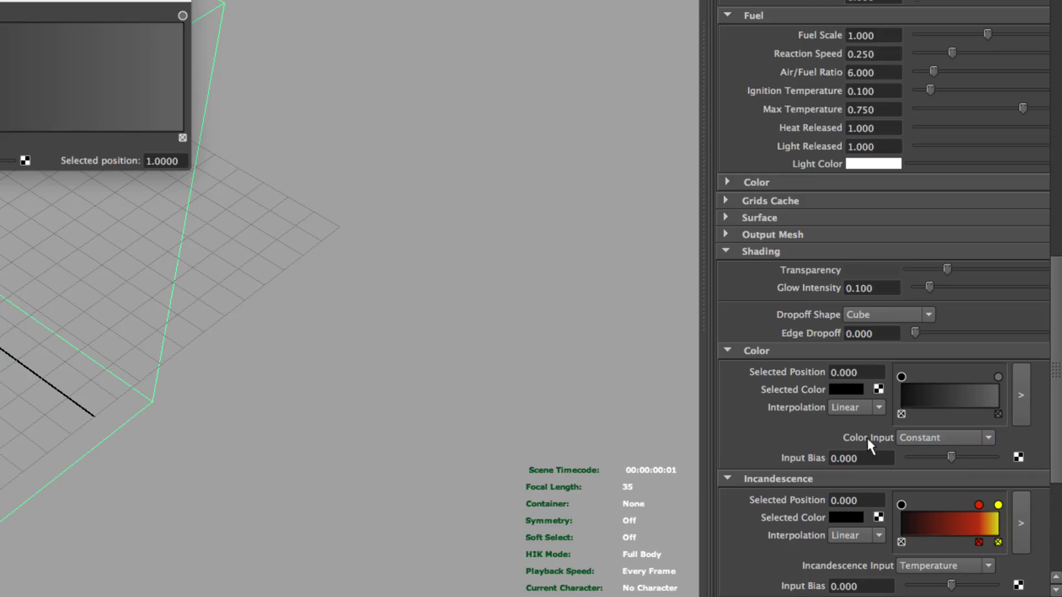
click(981, 436)
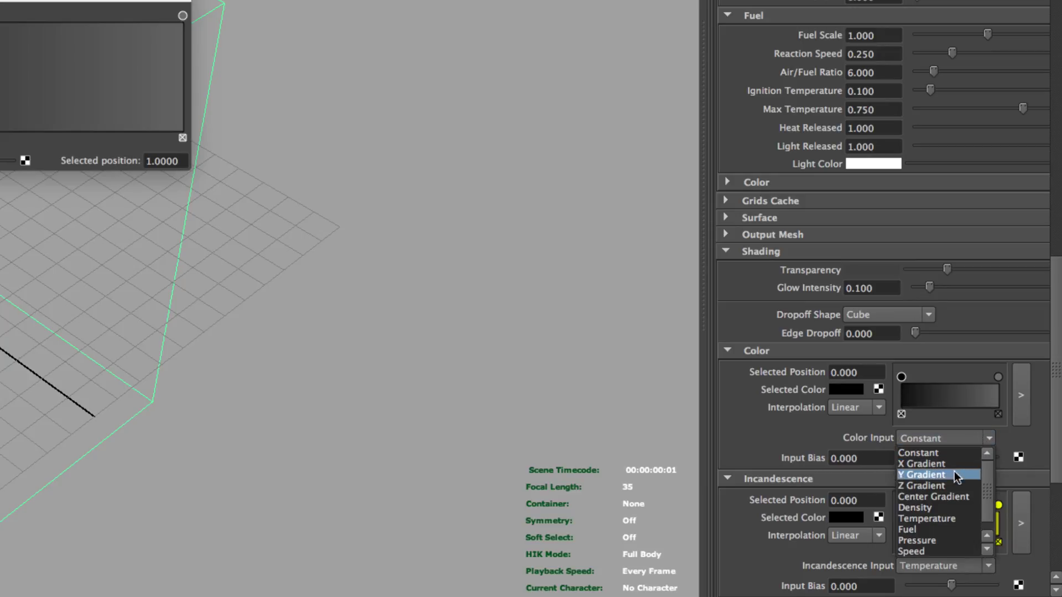
click(934, 507)
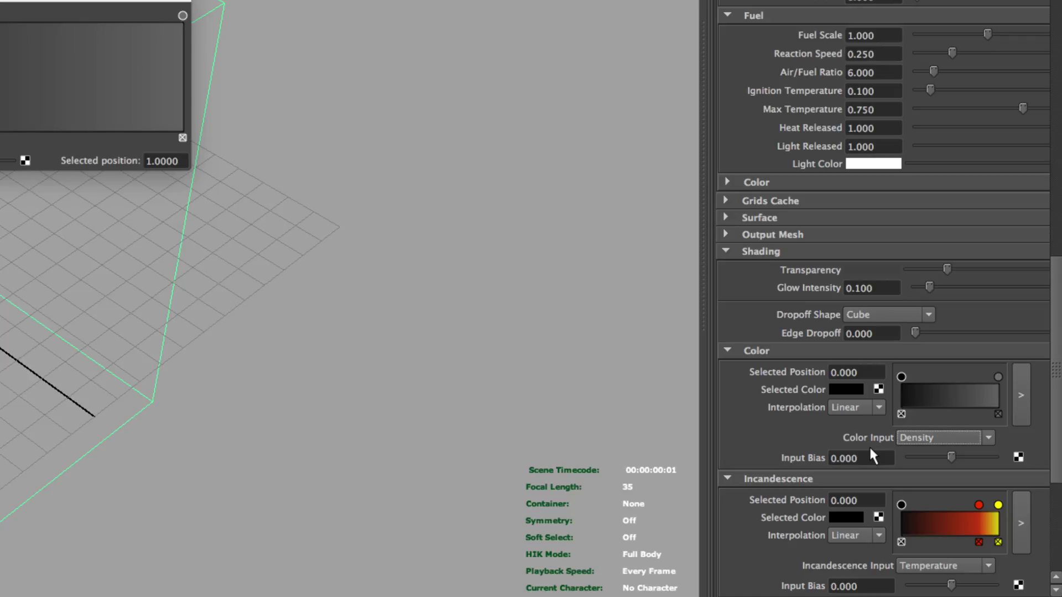
drag(871, 451, 794, 453)
text(0.350)
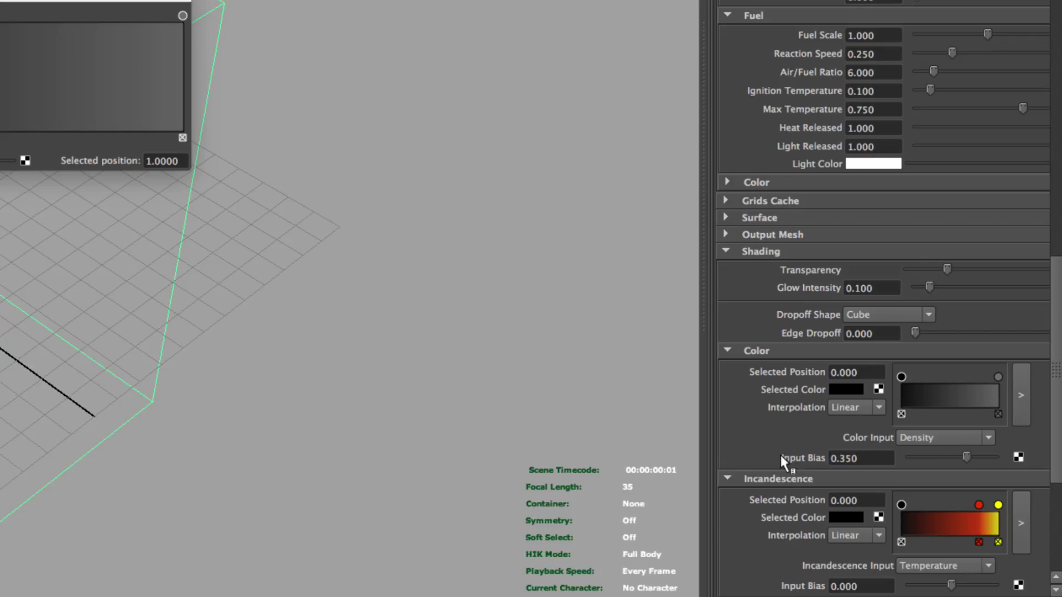
Set the Incandescence Input Bias to 0.750
drag(1037, 326, 1018, 358)
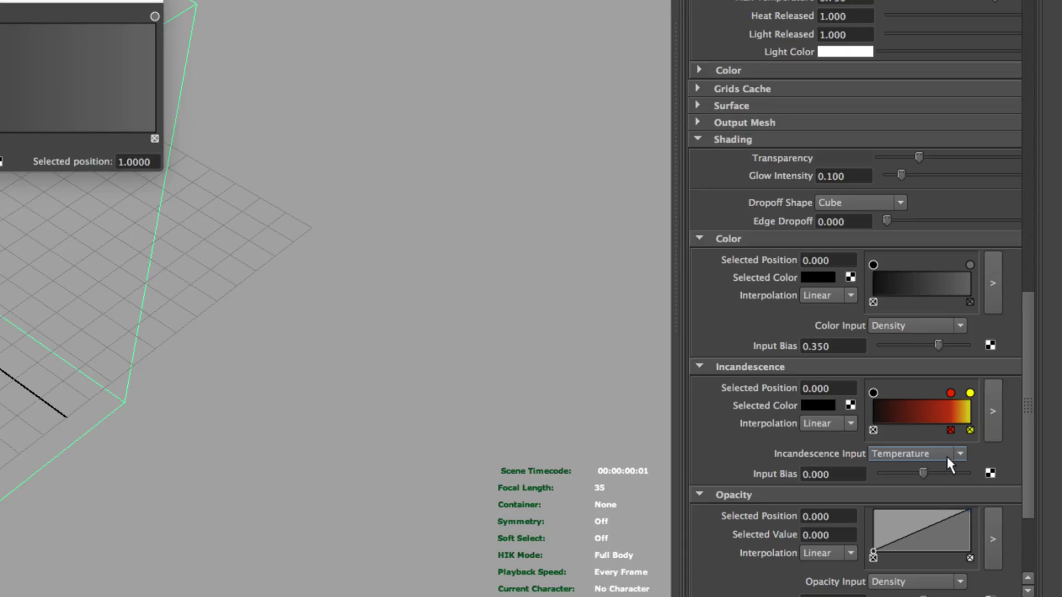
click(836, 474)
drag(836, 474, 704, 477)
text(0.)
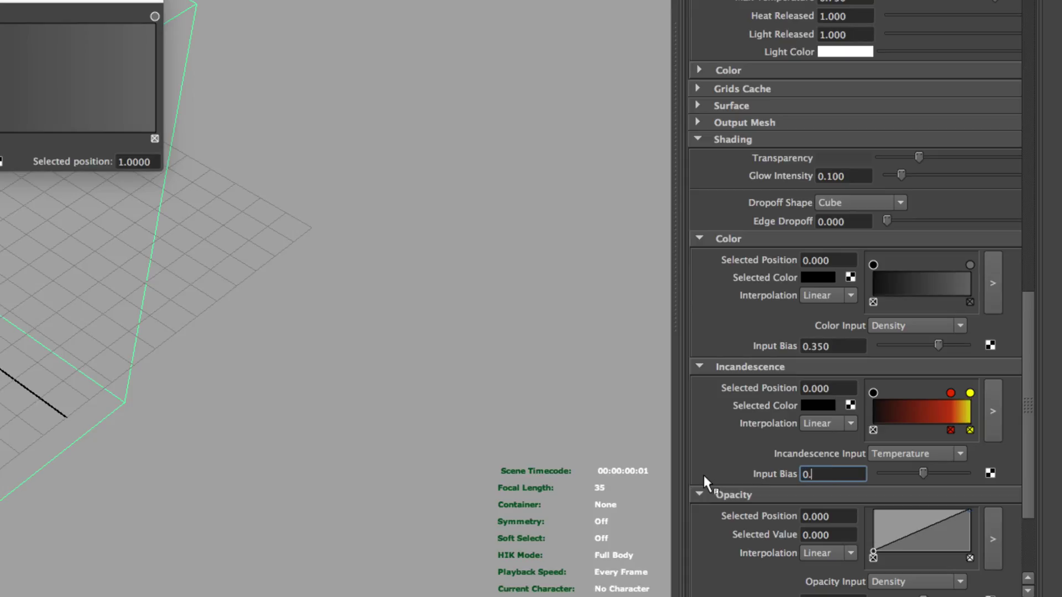
text(750)
key(Return)
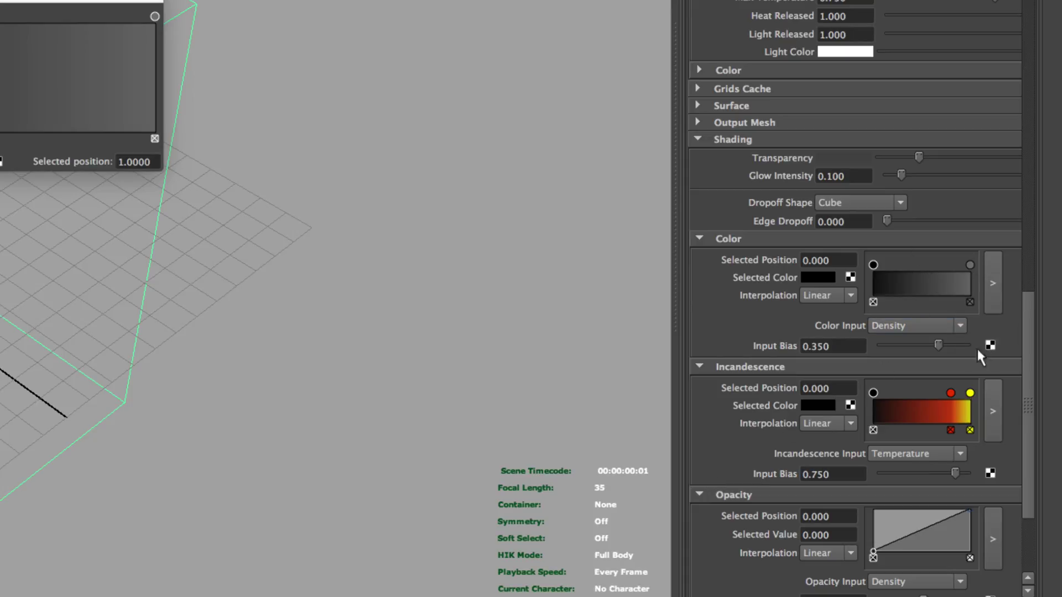
Shift the hue of the Incandescence ramp's middle marker slightly toward pure red
click(992, 407)
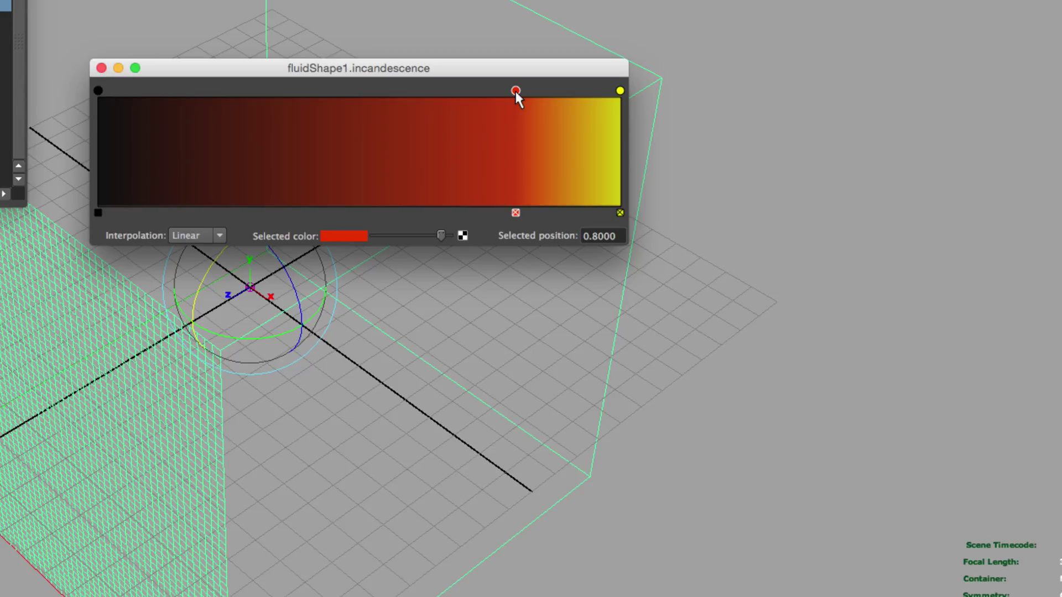
click(346, 232)
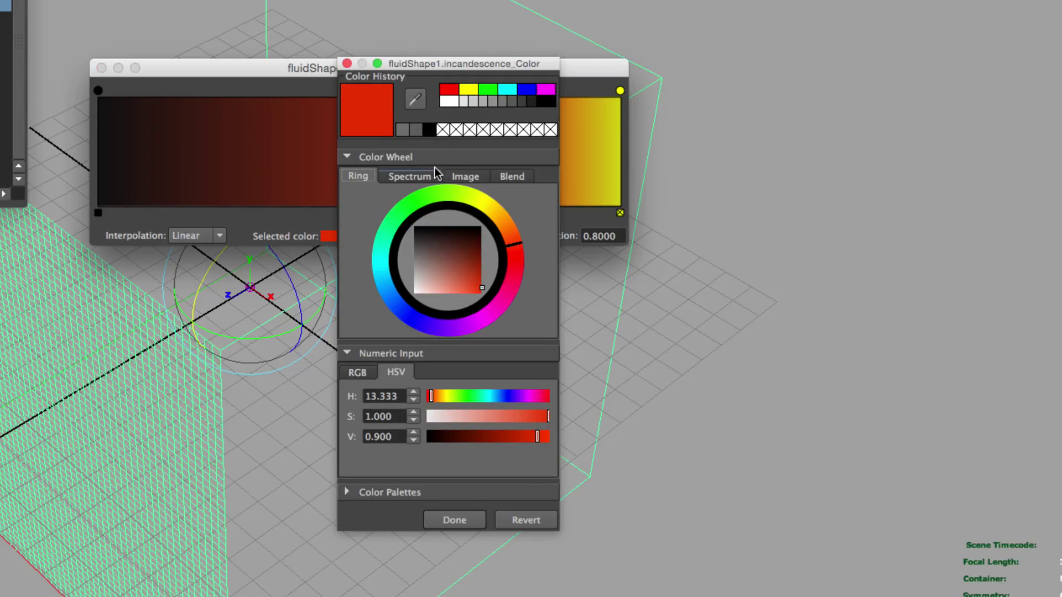
drag(521, 243, 522, 244)
click(477, 520)
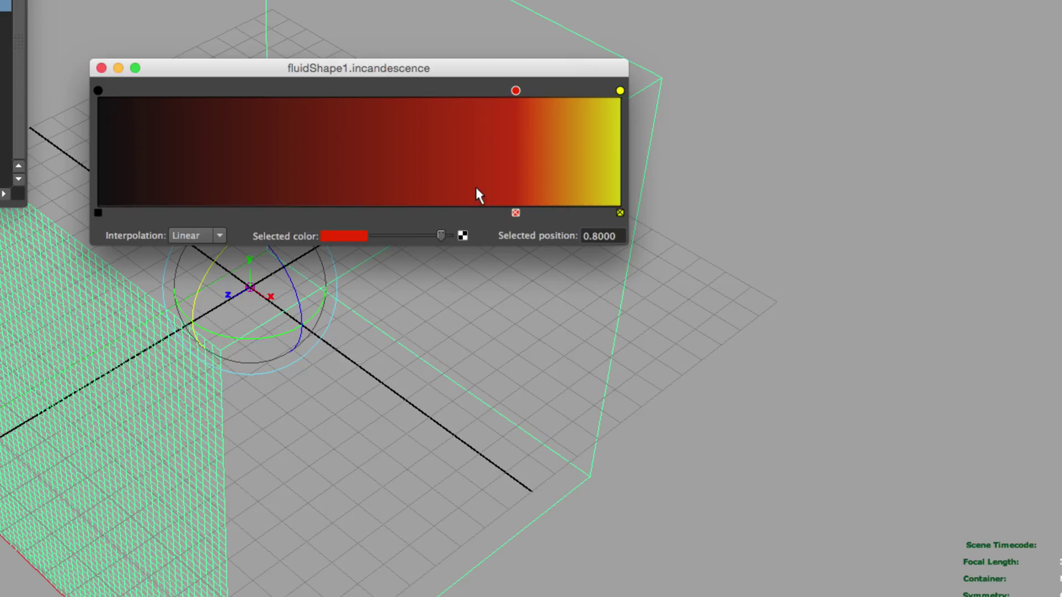
Reposition the Incandescence ramp's markers: black at about 0.447, red at about 0.532 and yellow at about 0.587
drag(97, 90, 332, 100)
drag(513, 91, 376, 94)
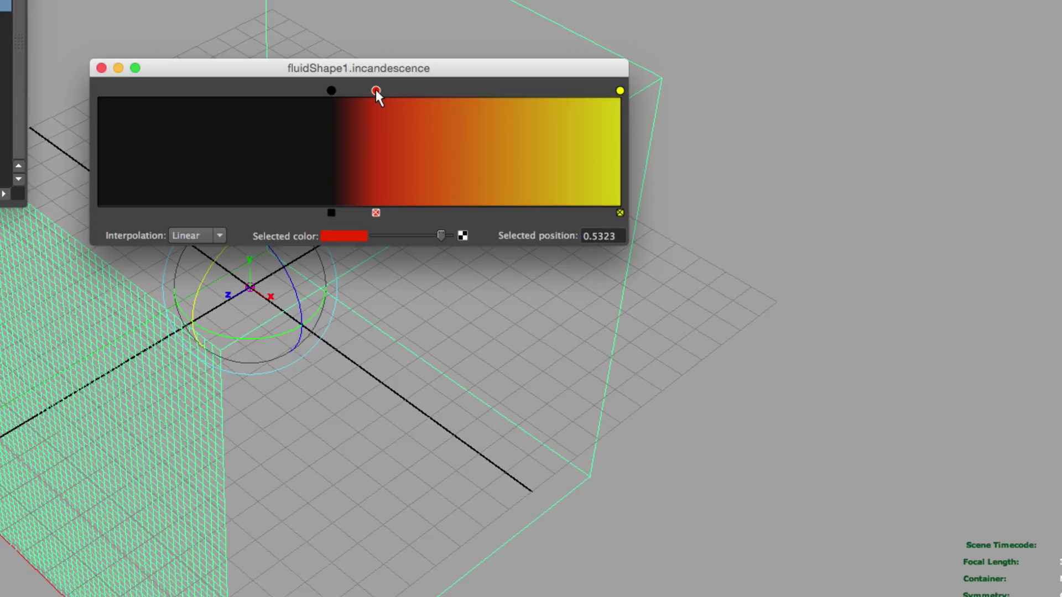
drag(620, 92, 405, 95)
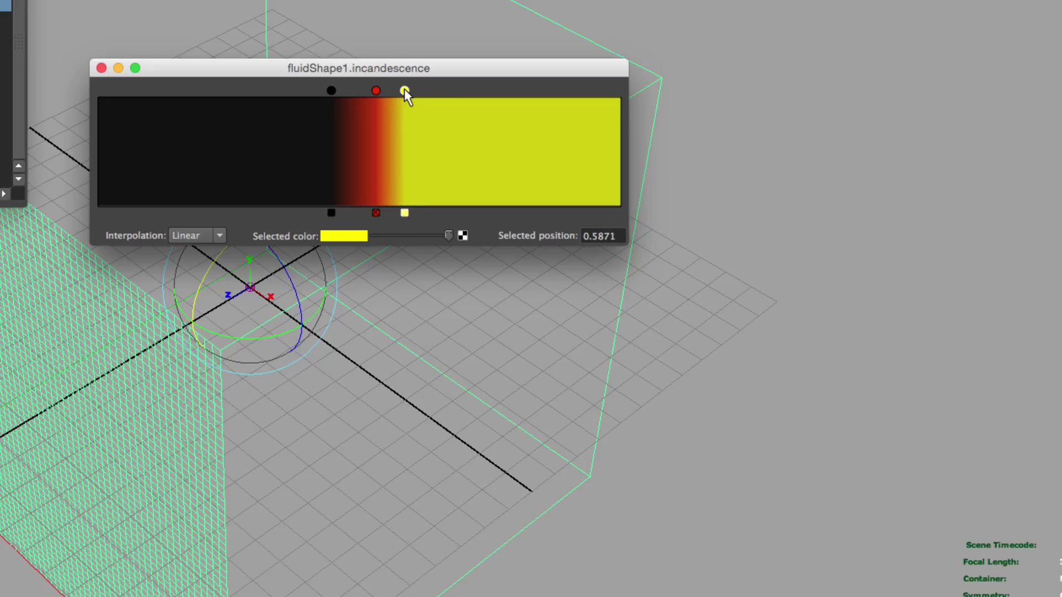
Lower the saturation of the Incandescence ramp's yellow marker to a paler yellow and close the enlarged ramp
click(361, 237)
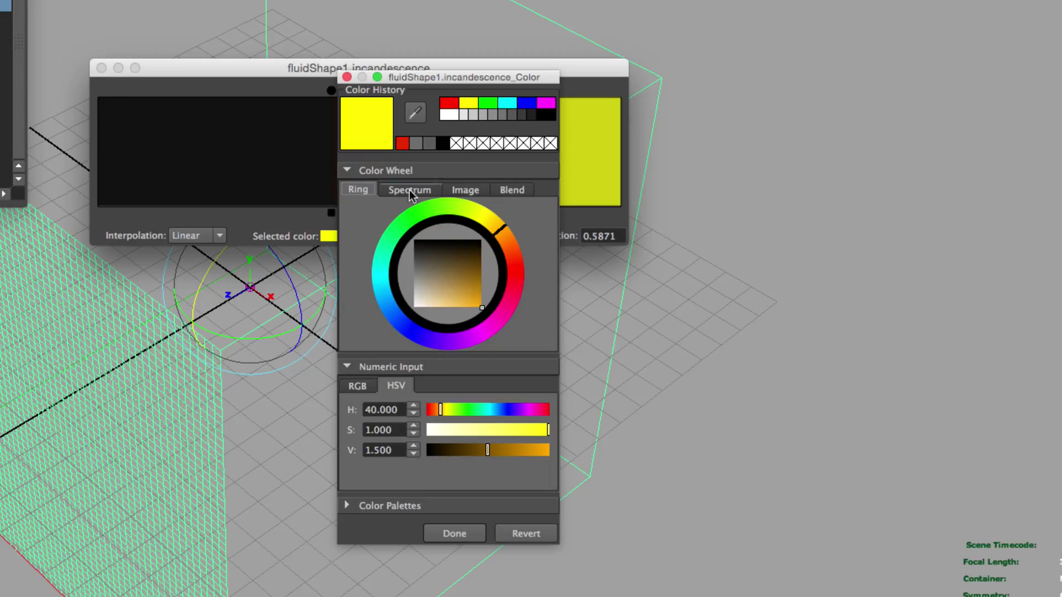
drag(548, 430, 515, 432)
click(466, 534)
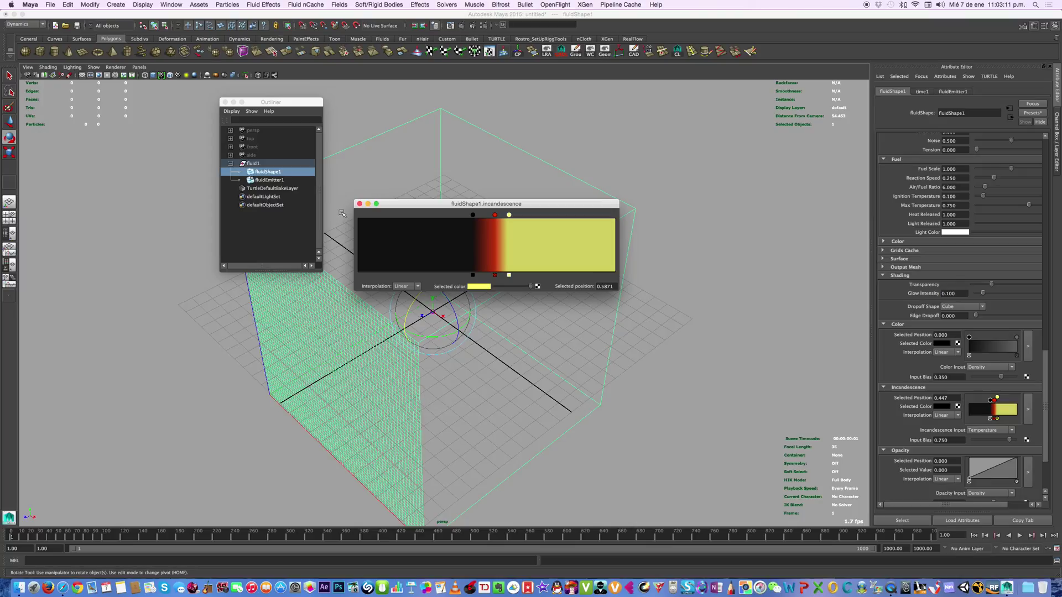
click(359, 203)
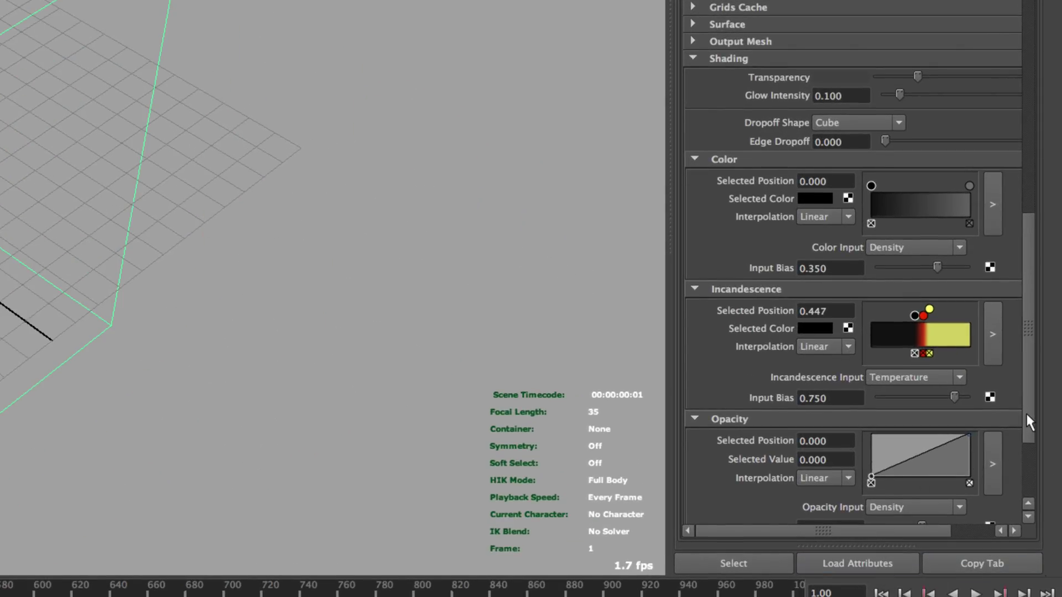
Set the Opacity Input Bias to 0.3
drag(1025, 412, 1030, 435)
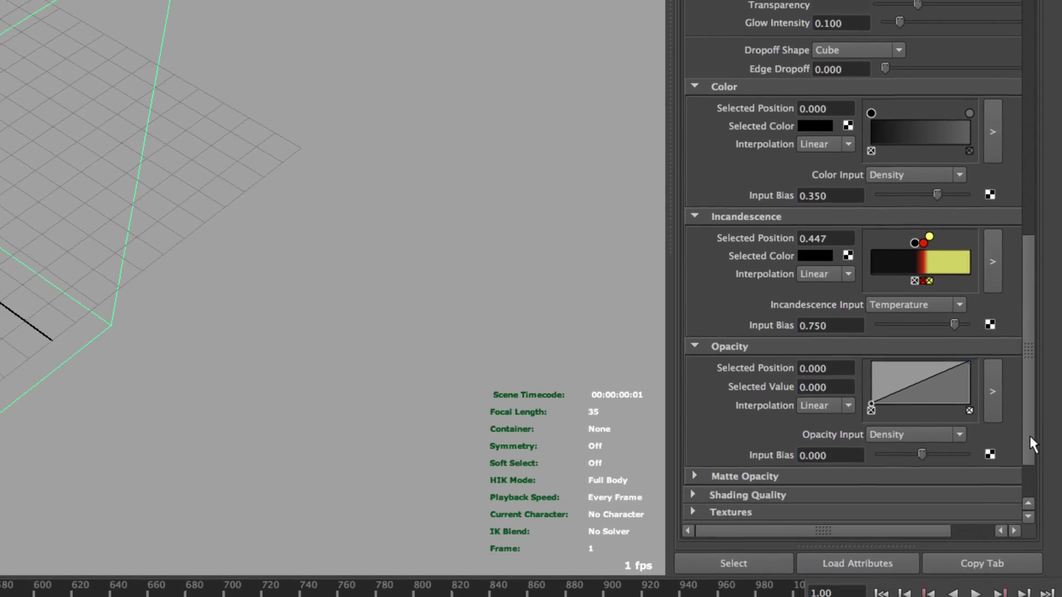
click(845, 455)
drag(845, 456, 734, 456)
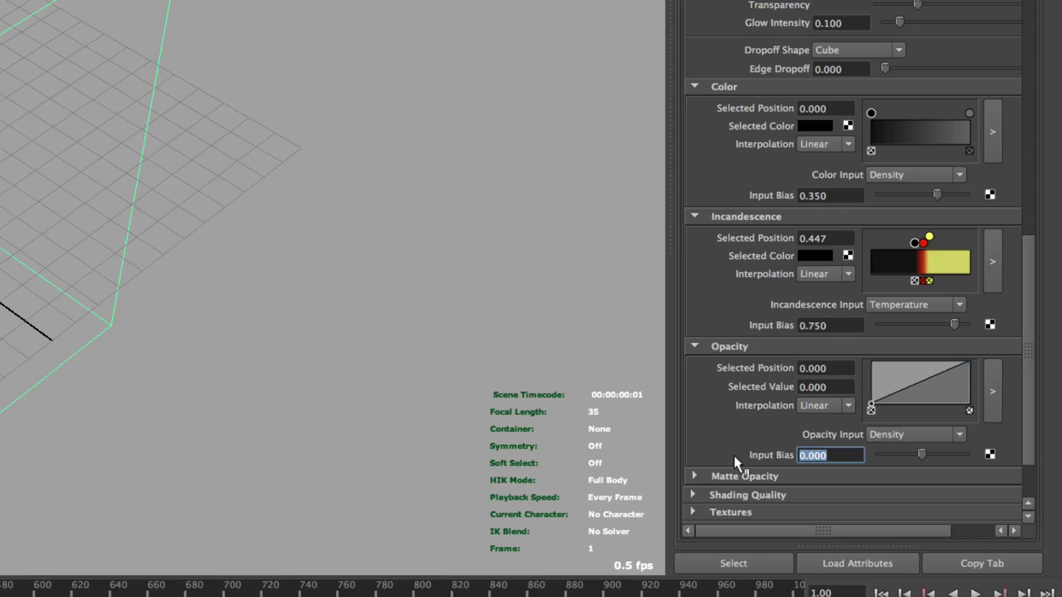
text(0.3)
key(Return)
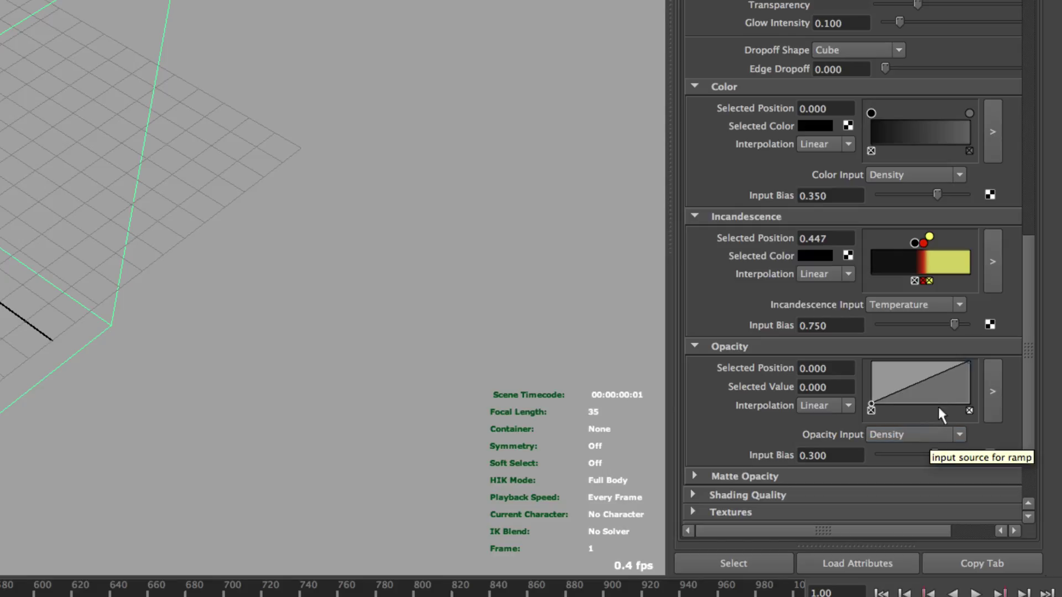
Reshape the Opacity ramp into a narrow spike starting at about 0.116, peaking at value 1 near 0.134 and dropping to 0 just beyond
click(993, 403)
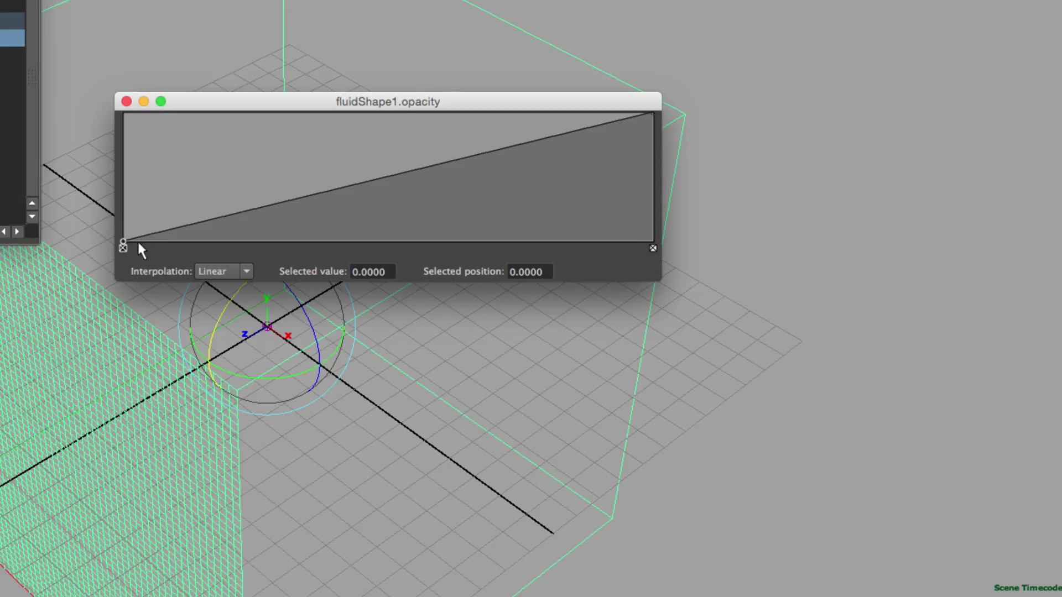
drag(122, 243, 186, 278)
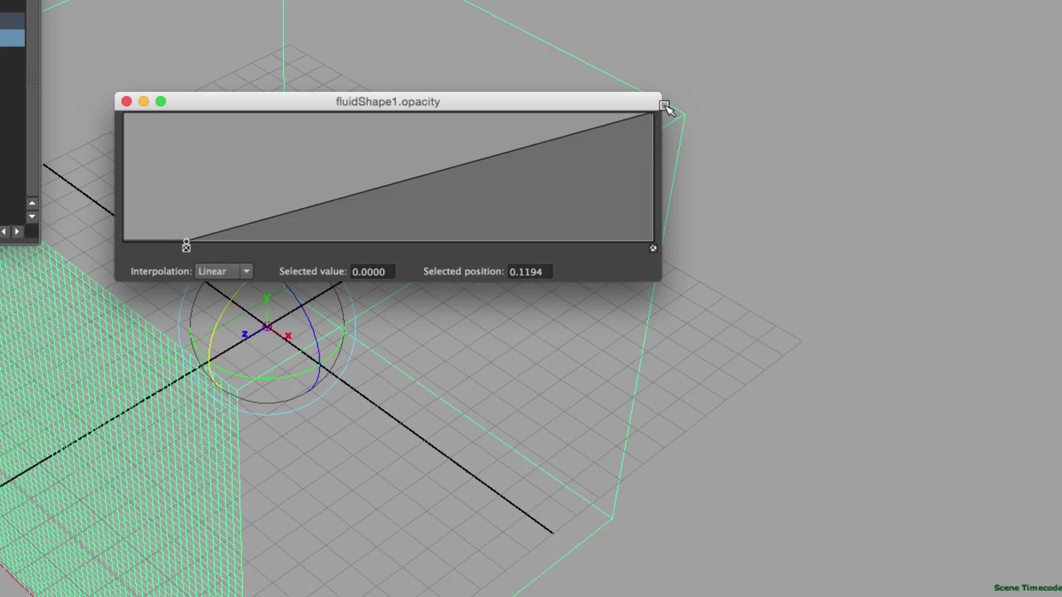
drag(651, 110, 193, 111)
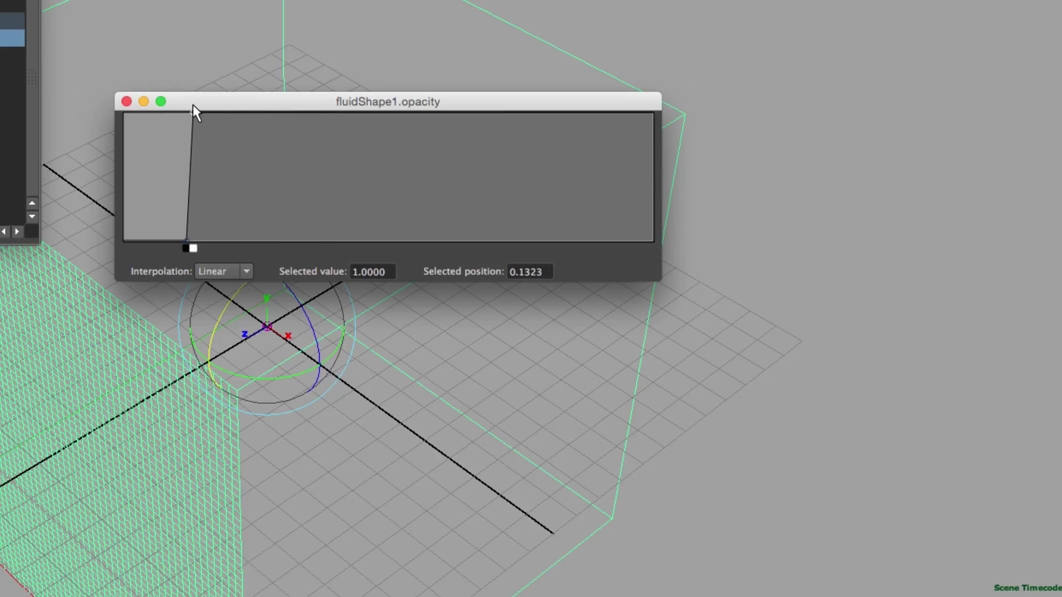
mouse_move(401, 239)
mouse_down()
mouse_move(220, 267)
mouse_move(184, 240)
mouse_up()
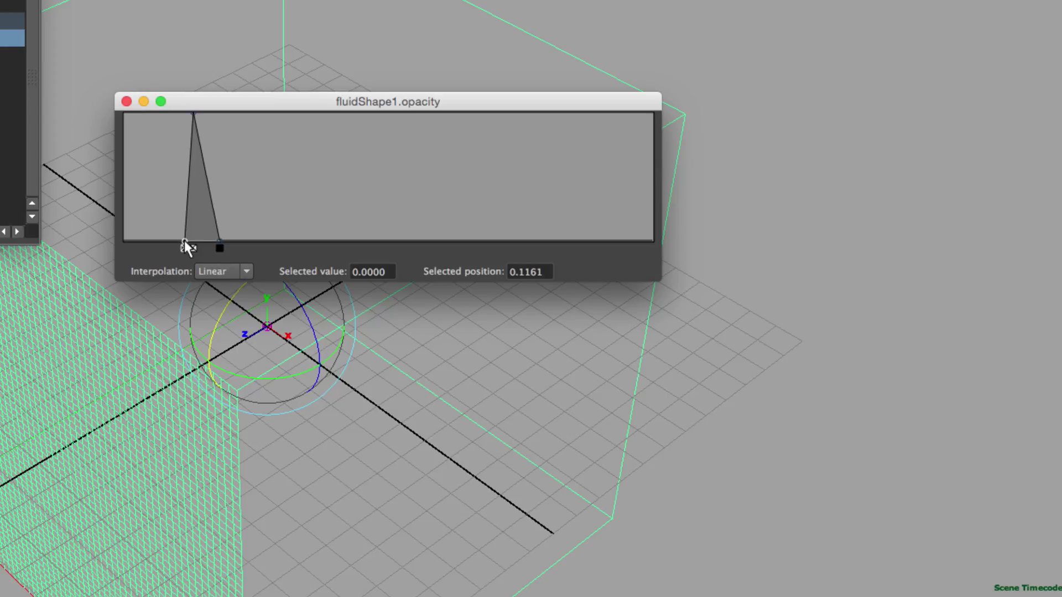
drag(193, 114, 194, 112)
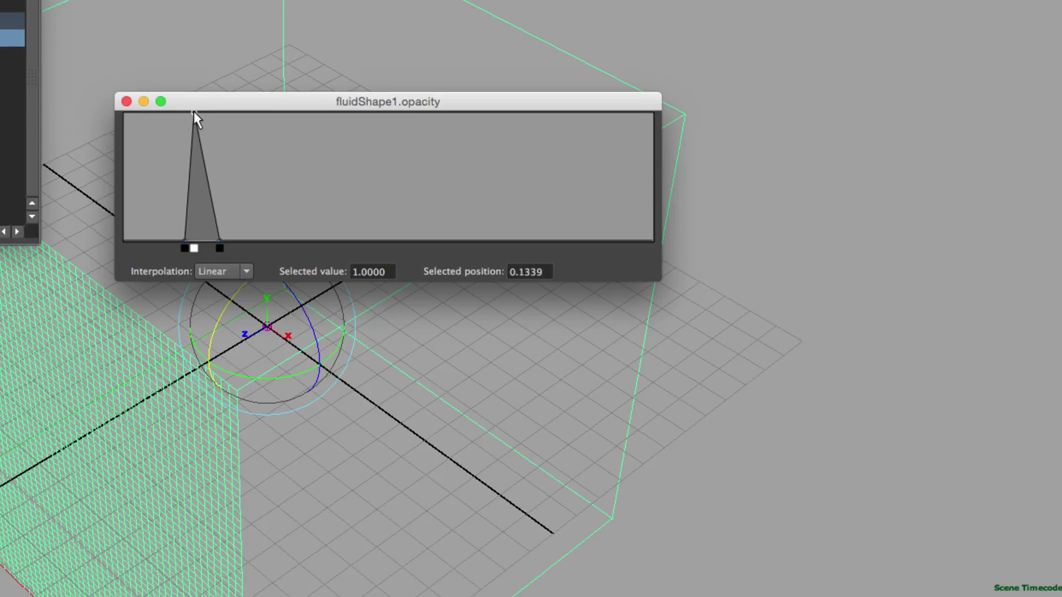
click(126, 102)
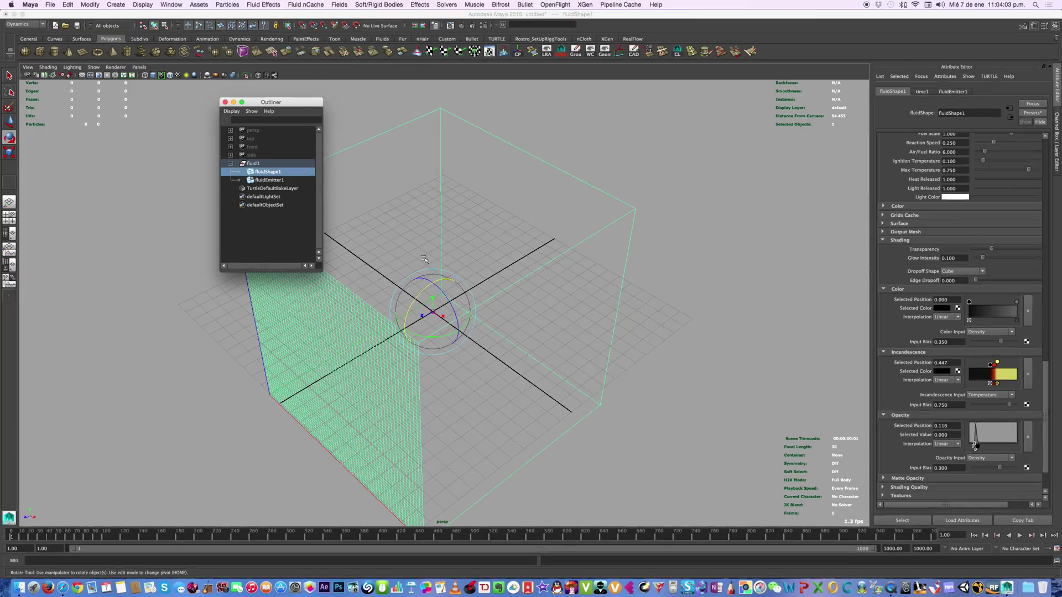
Set the fluid's Render Interpolator to smooth in the Shading Quality settings
drag(1050, 430, 1049, 445)
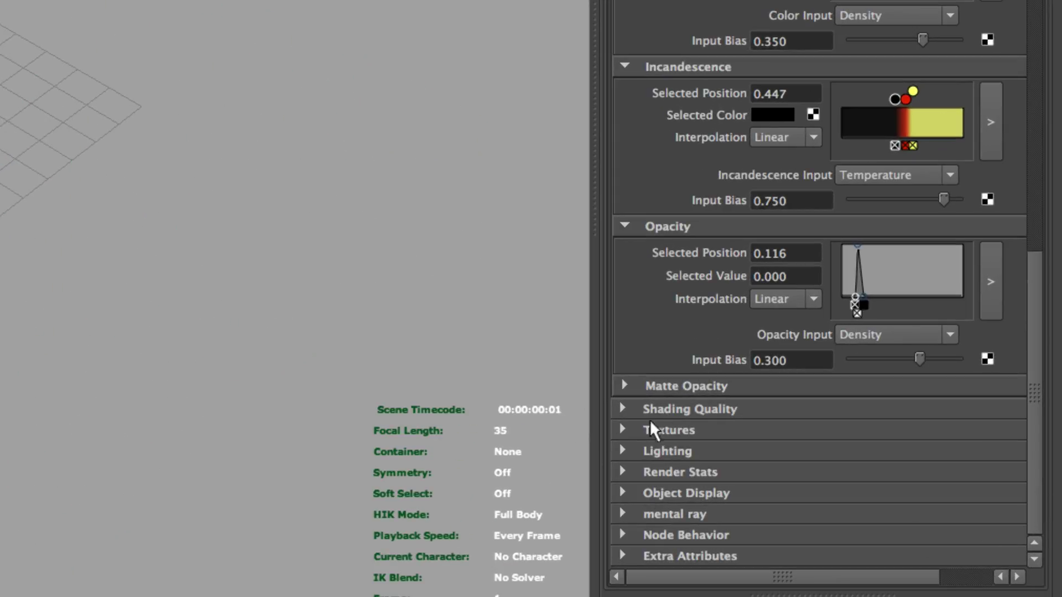
click(621, 407)
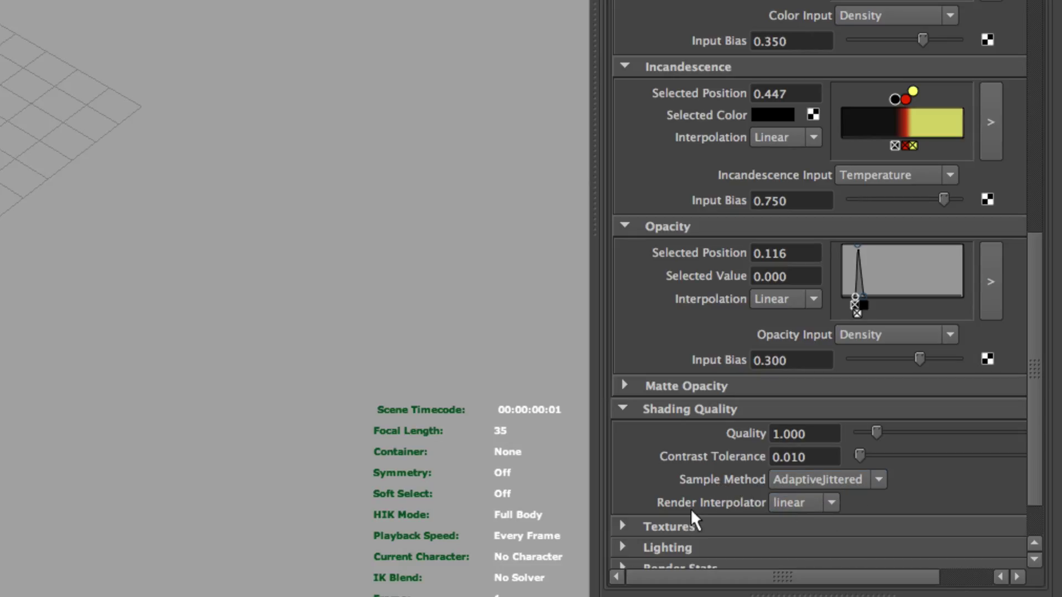
click(779, 501)
click(817, 535)
Enable Self Shadow in the fluid's Lighting settings and set Shadow Opacity to 1
drag(1024, 462, 1020, 493)
click(608, 451)
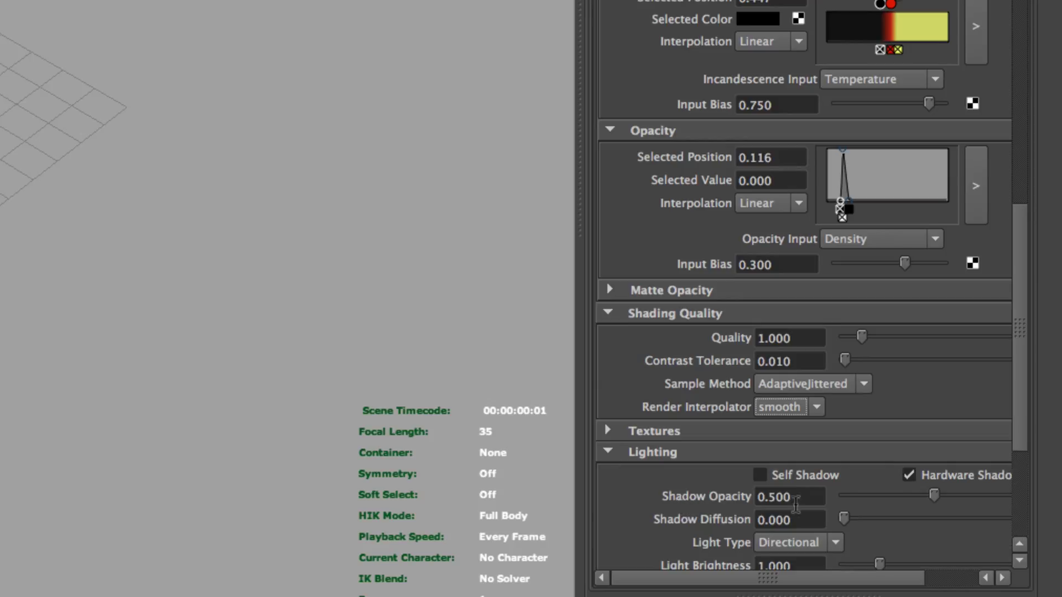
click(760, 475)
drag(1010, 409, 1034, 432)
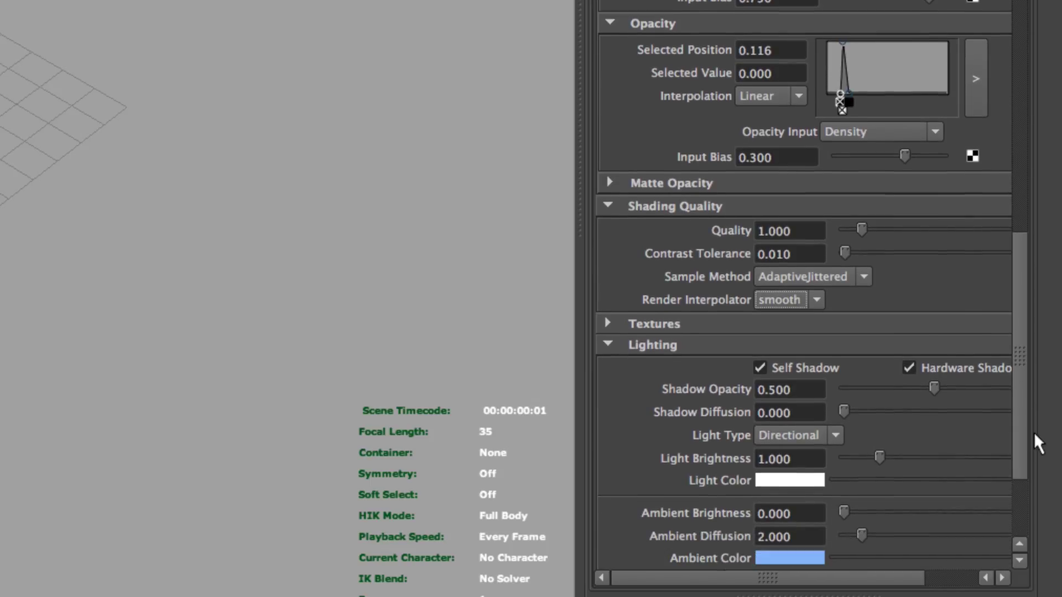
click(800, 388)
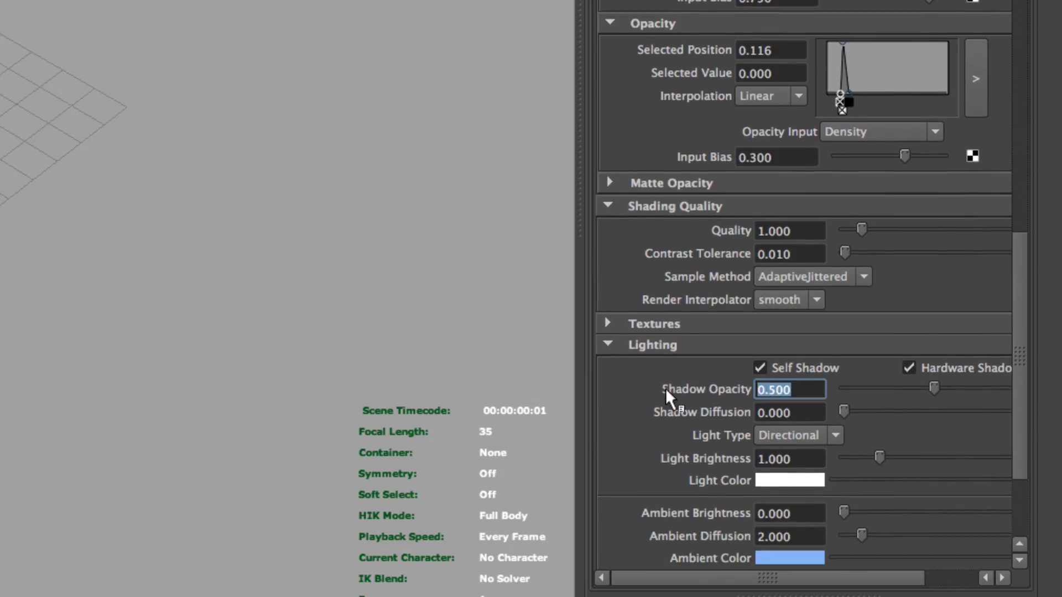
text(1)
key(Return)
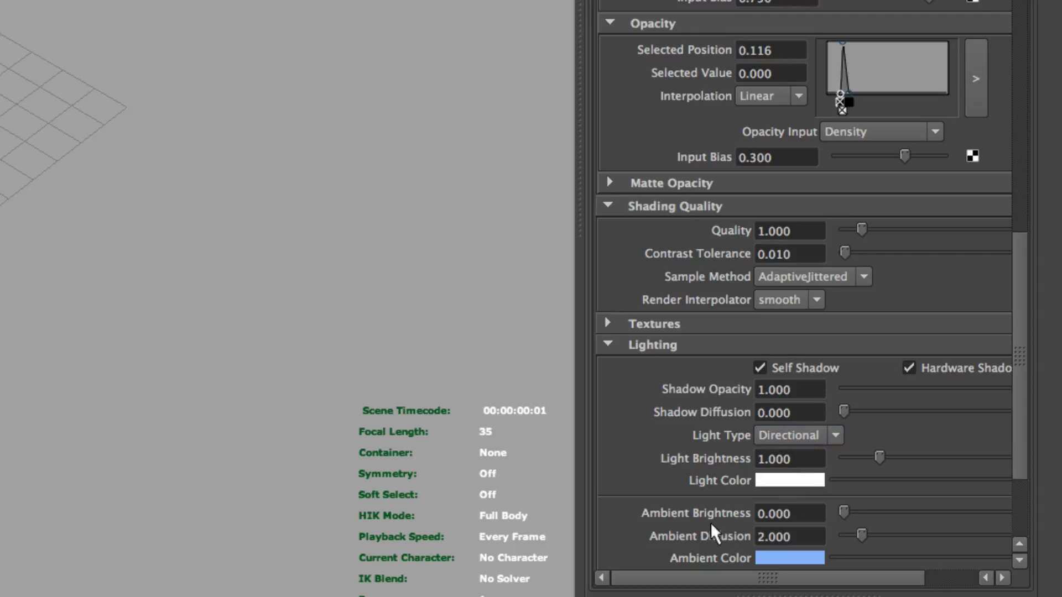
Set the fluid's Ambient Brightness to 0.250
drag(822, 514, 679, 517)
text(0.)
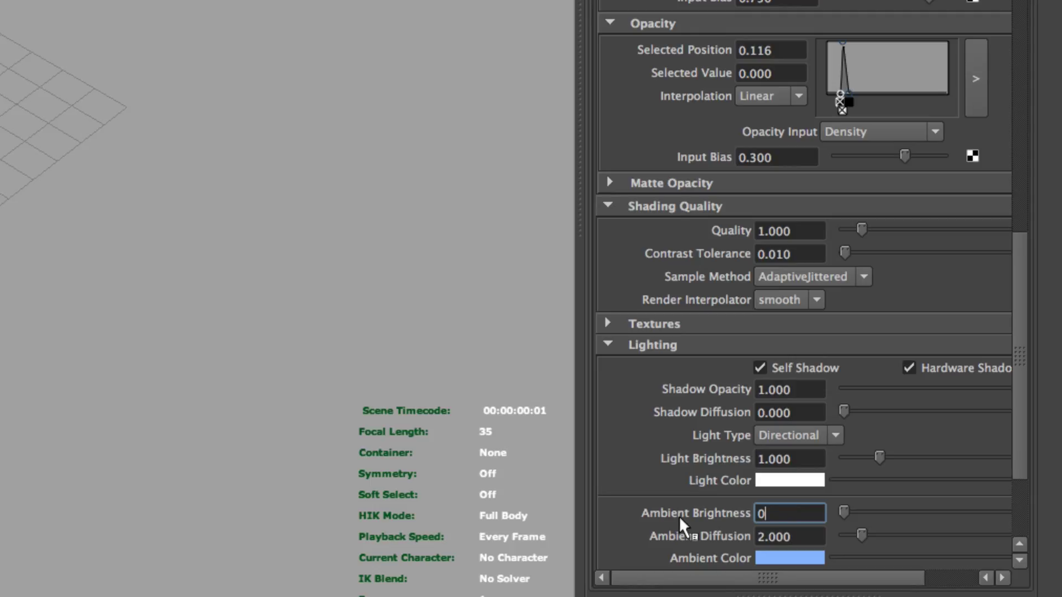
text(250)
key(Return)
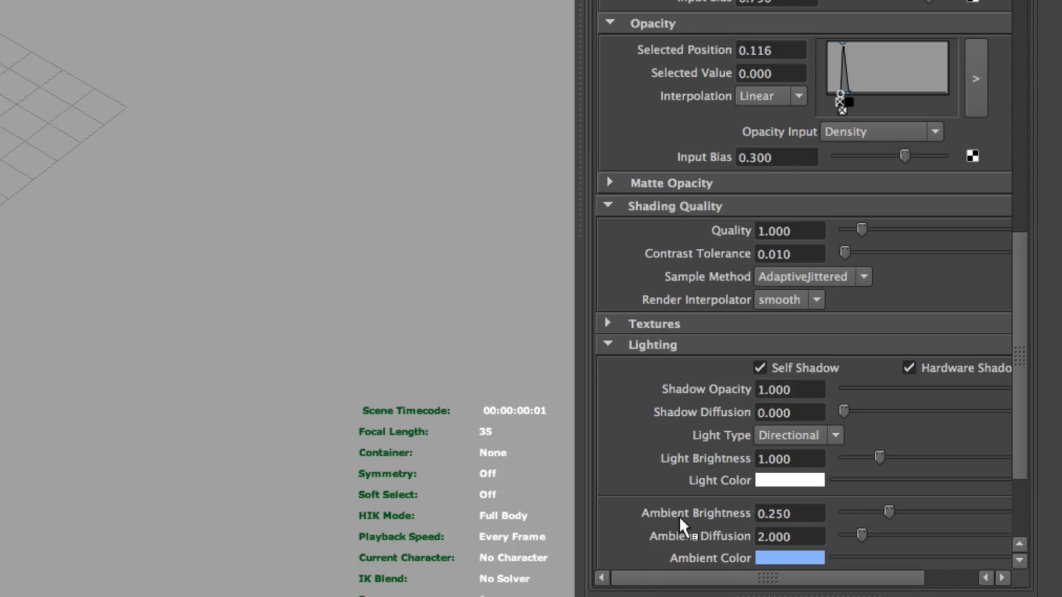
Turn off Real Lights for the fluid and set the second Directional Light value to 0.5
drag(1023, 373, 1018, 420)
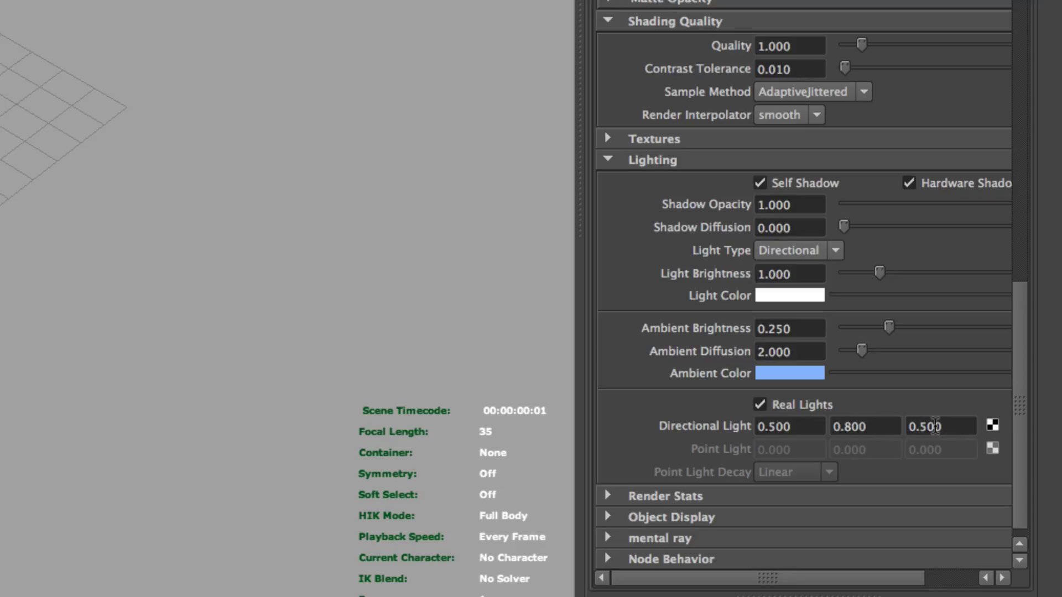
click(760, 404)
click(895, 425)
text(0.5)
key(Return)
scroll(1020, 414, down, 1)
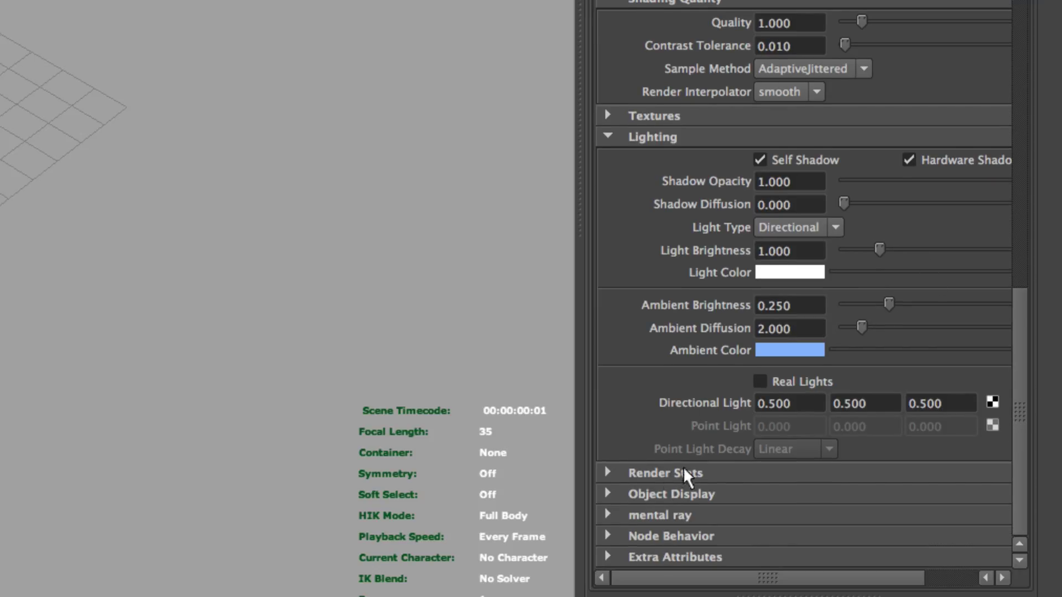
click(606, 474)
mouse_move(1019, 374)
mouse_down()
mouse_move(1021, 437)
mouse_move(1009, 104)
mouse_up()
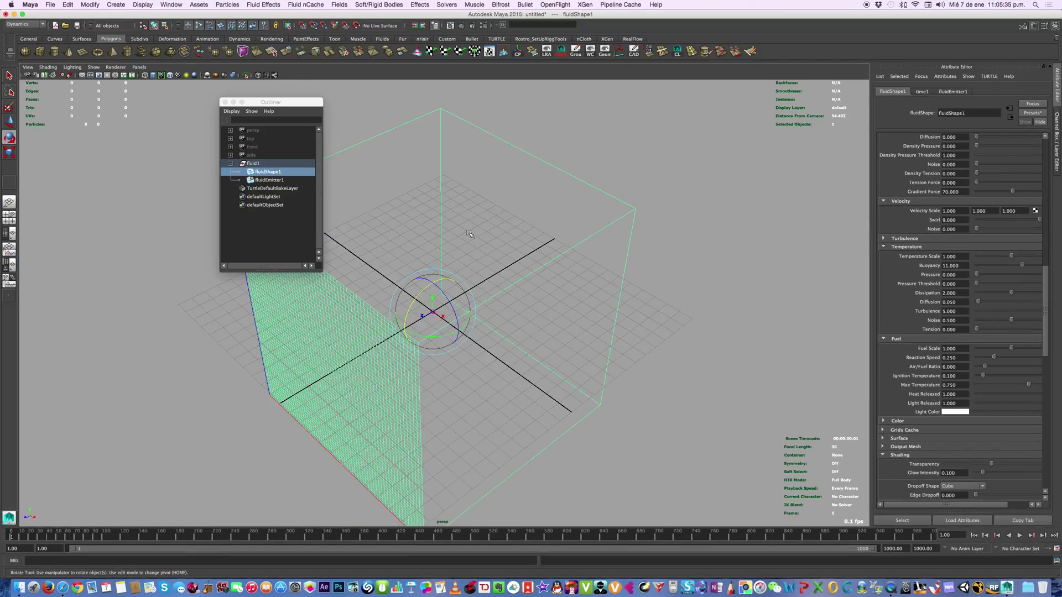
Close the Outliner and set the scene's renderer to mental ray in the Render Settings
click(226, 102)
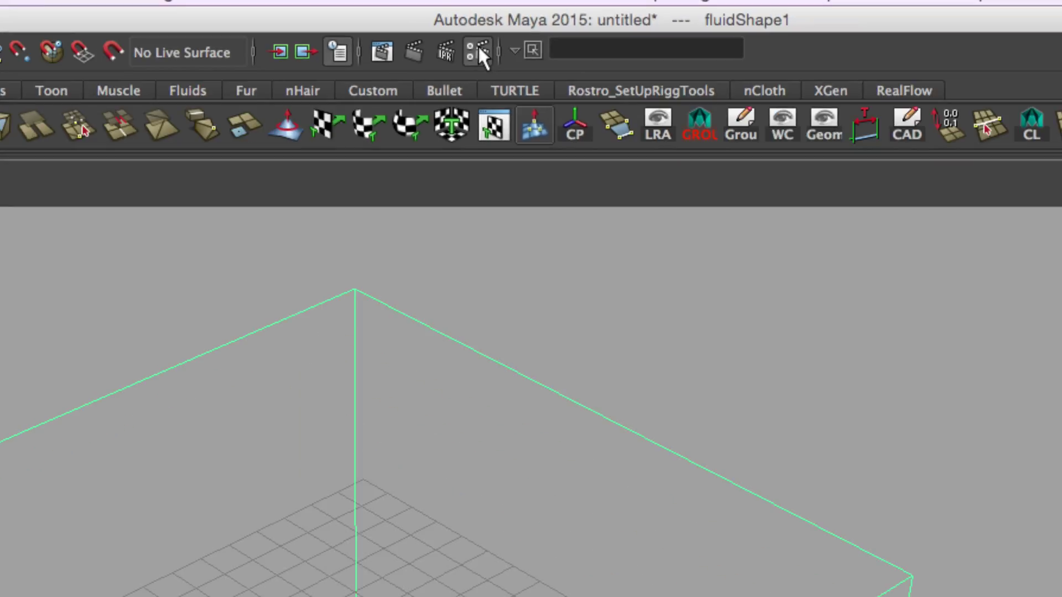
click(479, 44)
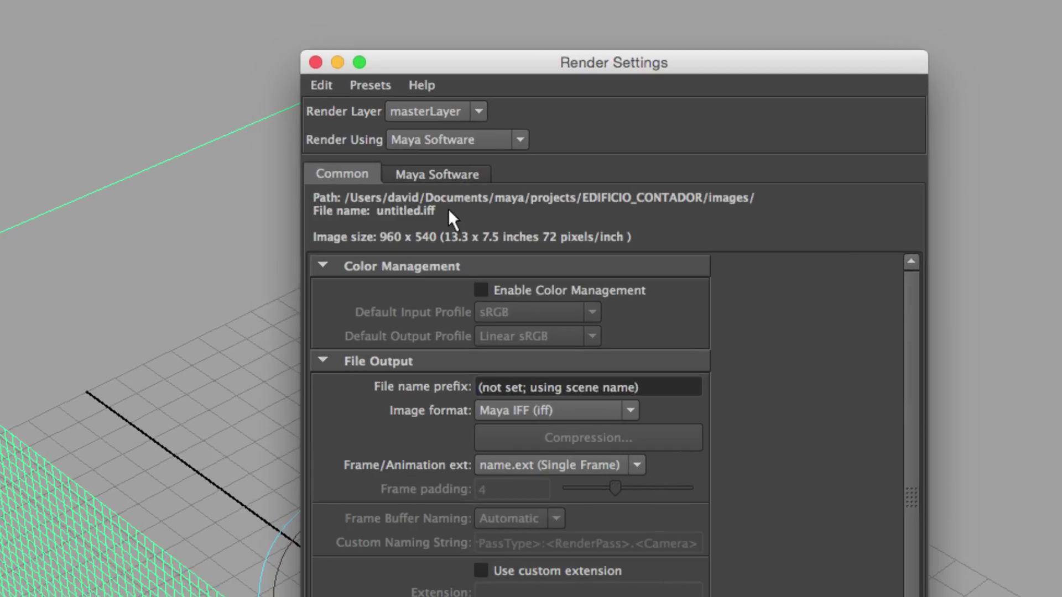
click(460, 141)
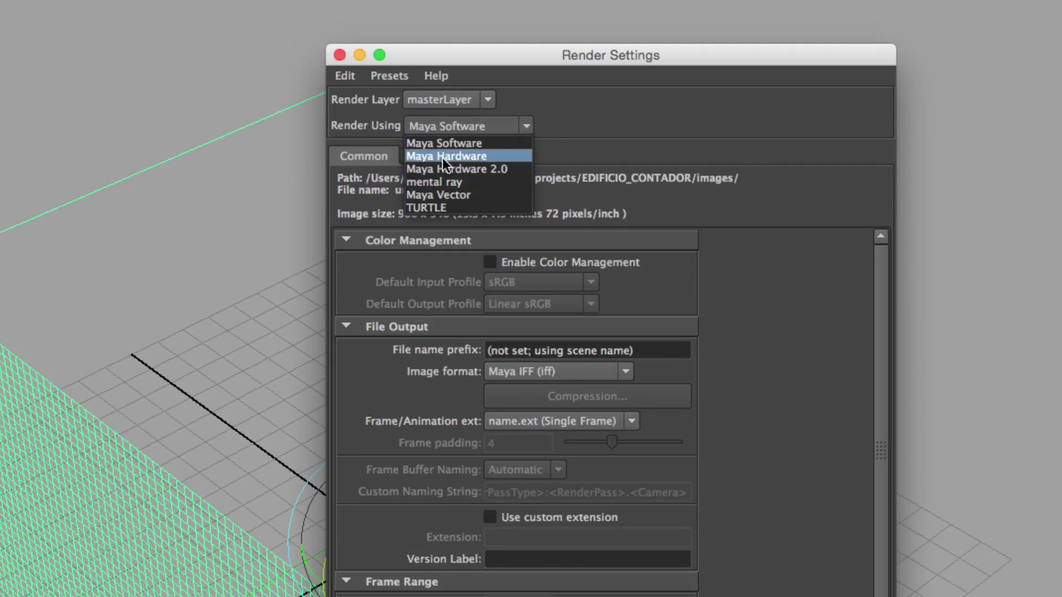
click(450, 182)
click(339, 55)
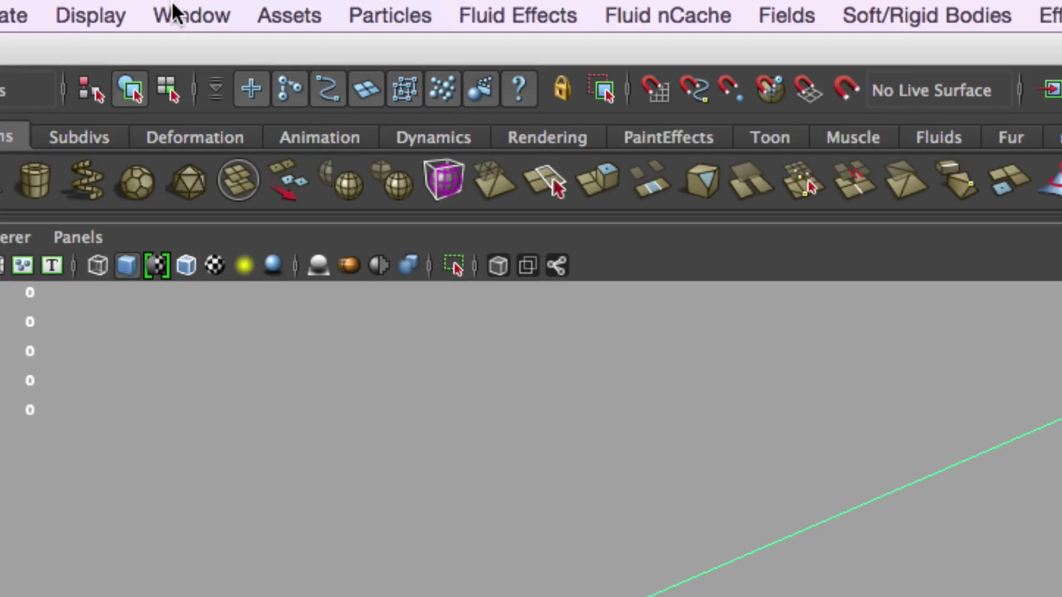
Check in the Plug-in Manager whether the mental ray plug-in Mayatomr.bundle has Loaded and Auto load enabled
click(170, 4)
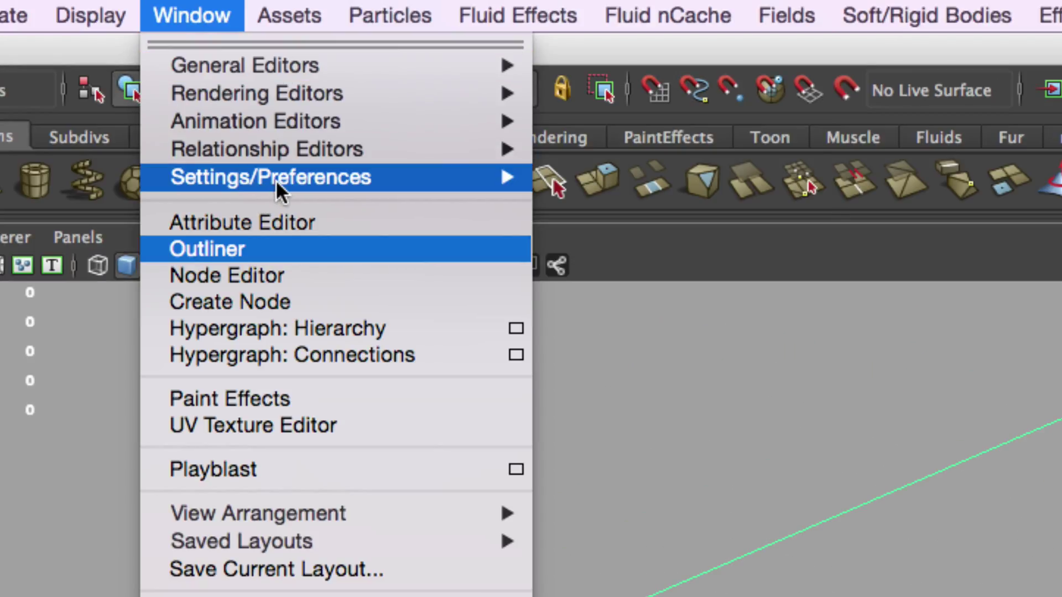
mouse_move(330, 181)
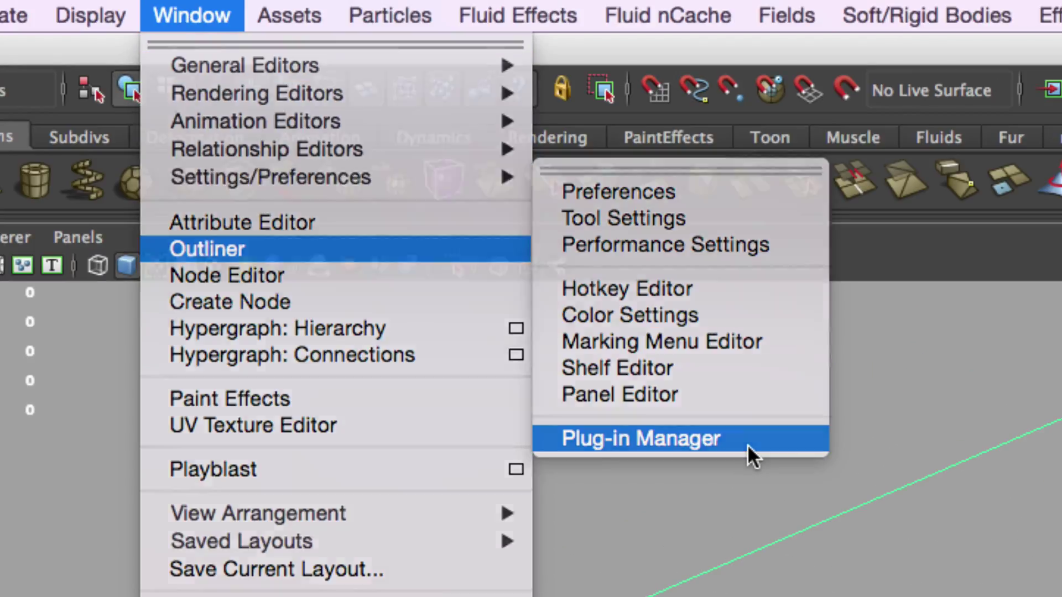
click(747, 443)
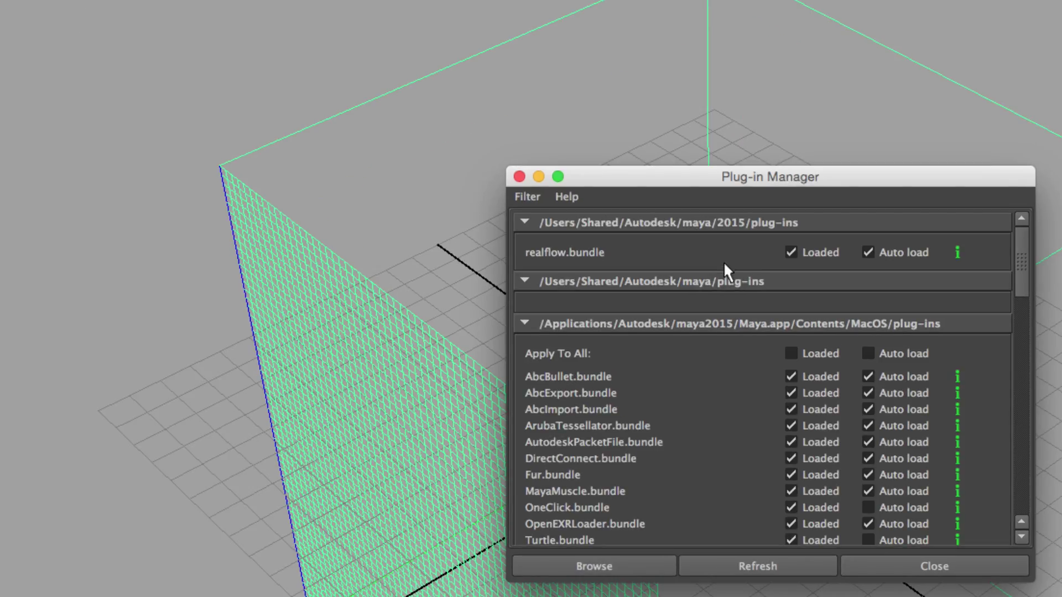
drag(1027, 264, 1020, 560)
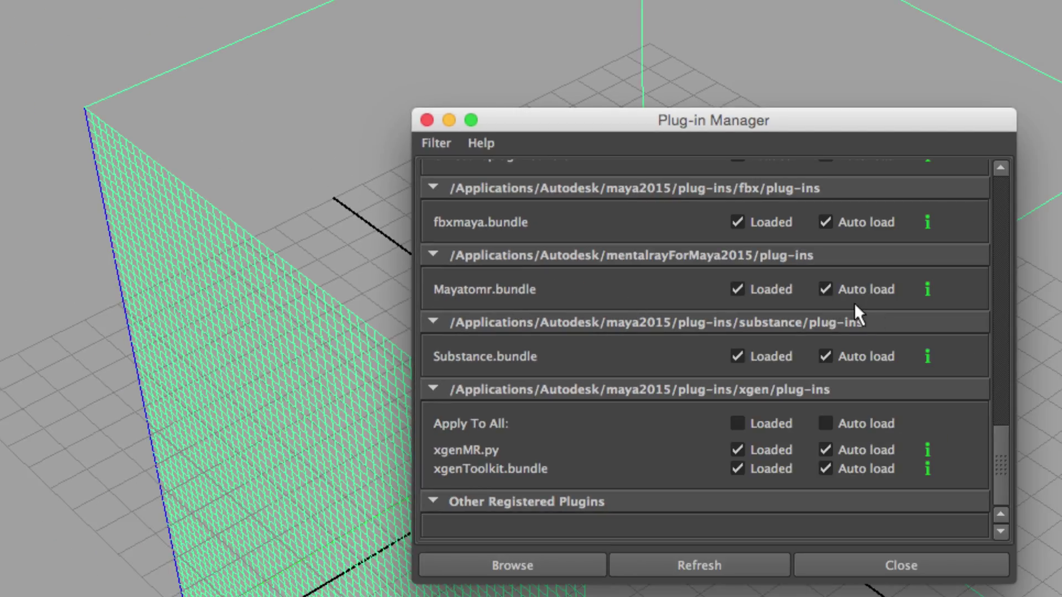
click(926, 566)
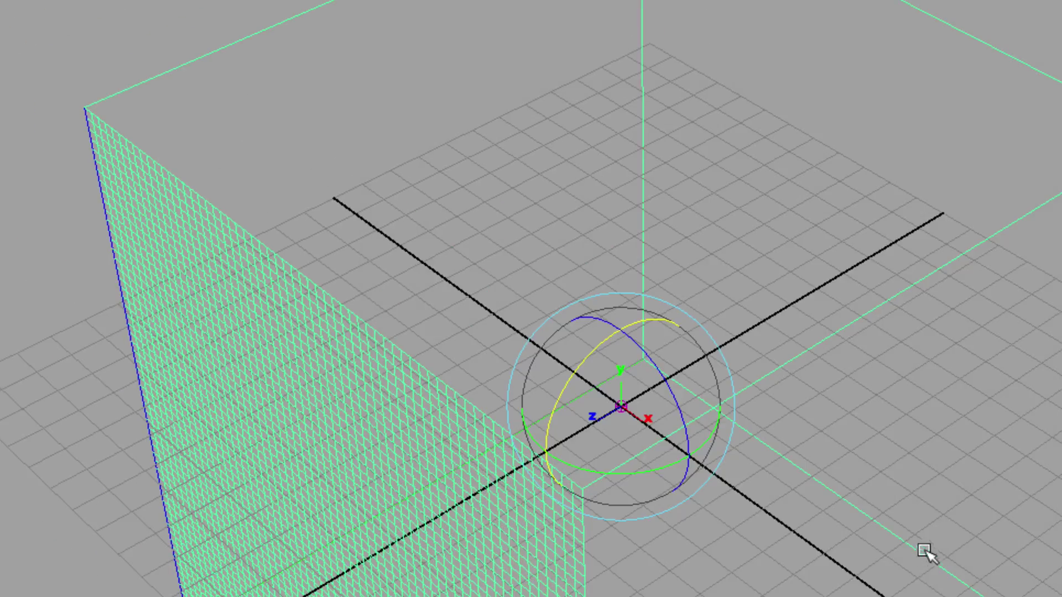
Set the render image size to the HD 1080 preset
click(489, 26)
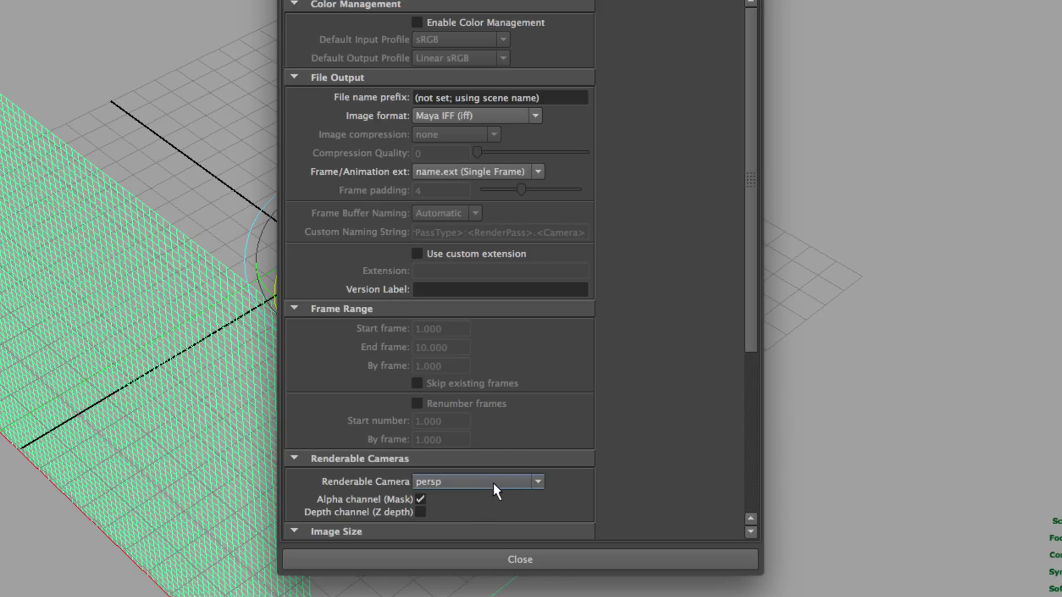
scroll(561, 405, down, 5)
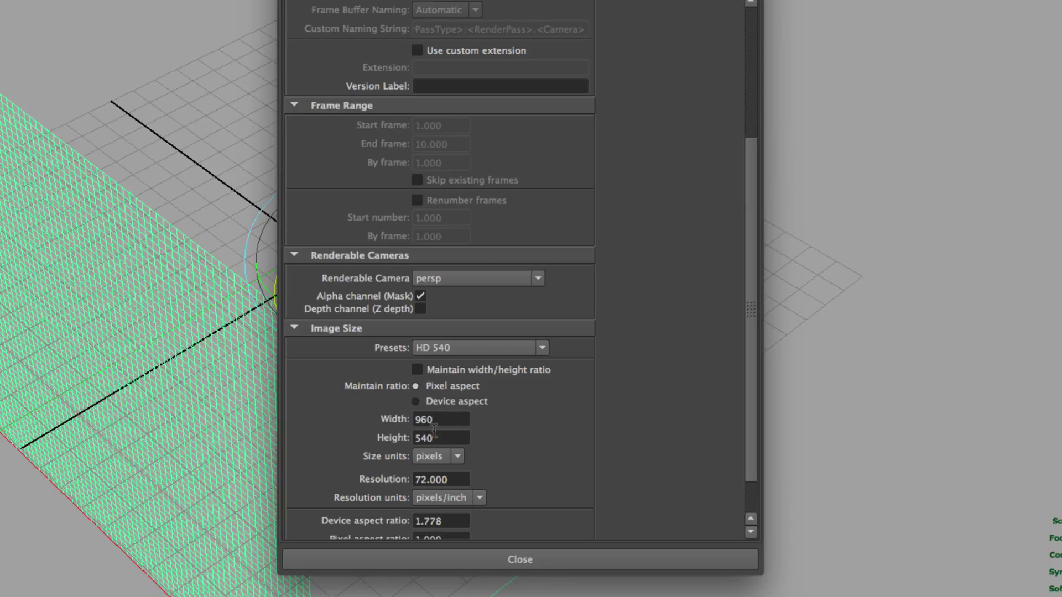
click(466, 348)
scroll(448, 420, down, 3)
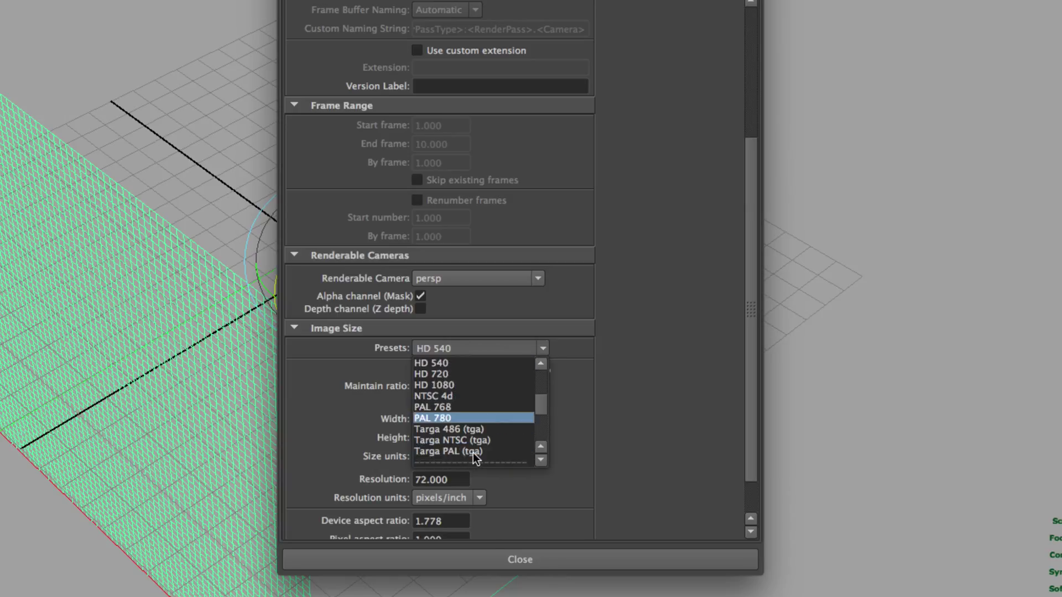
click(461, 385)
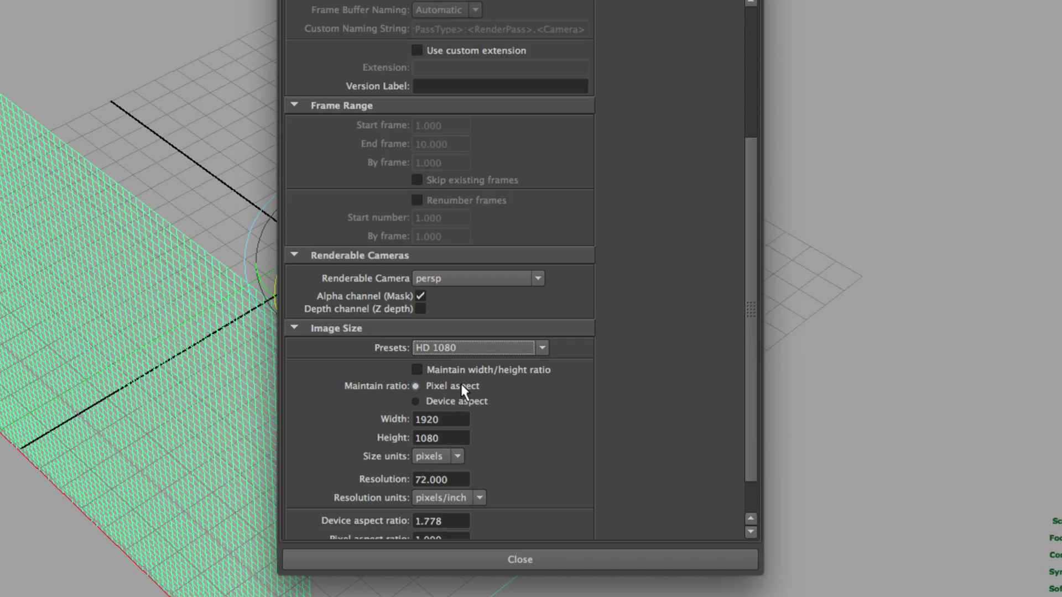
Enable Maintain width/height ratio for the render image and set its resolution to 100 pixels/inch
click(417, 370)
click(458, 480)
text(100)
key(Return)
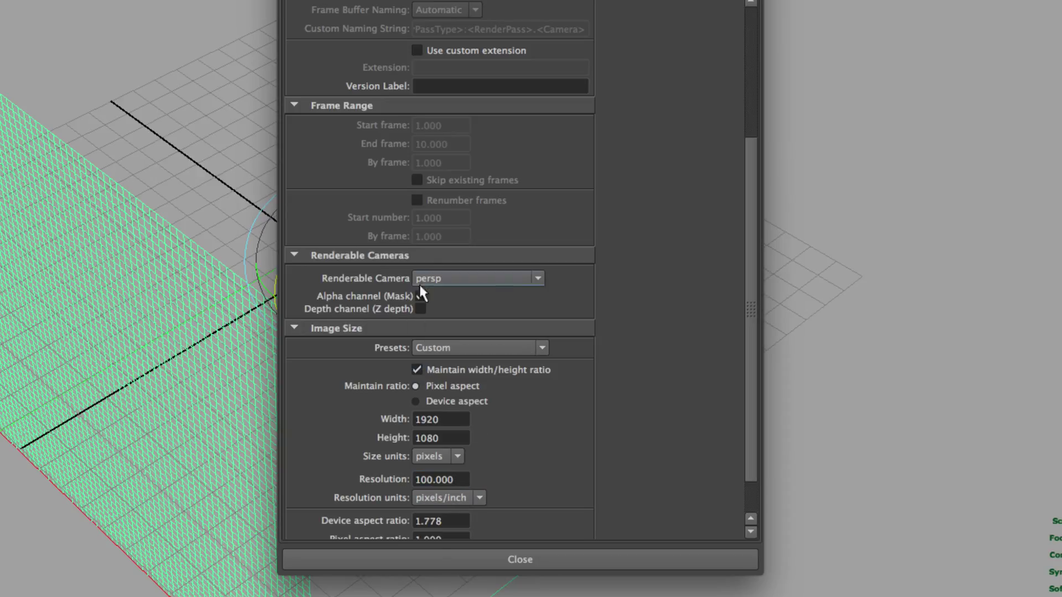
Set the render output image format to Targa (tga)
scroll(475, 271, up, 5)
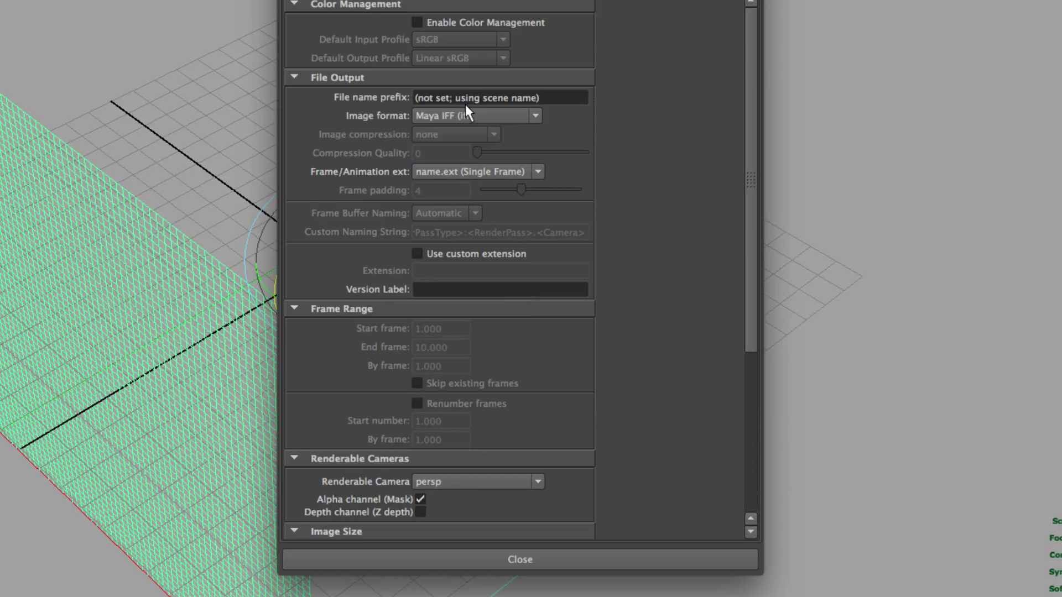
click(474, 116)
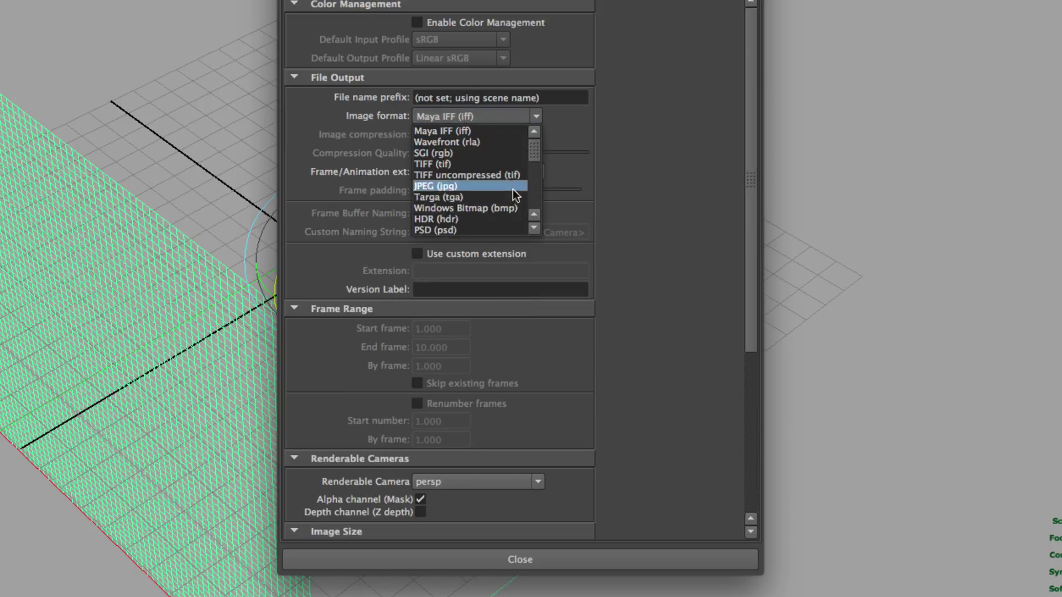
click(456, 201)
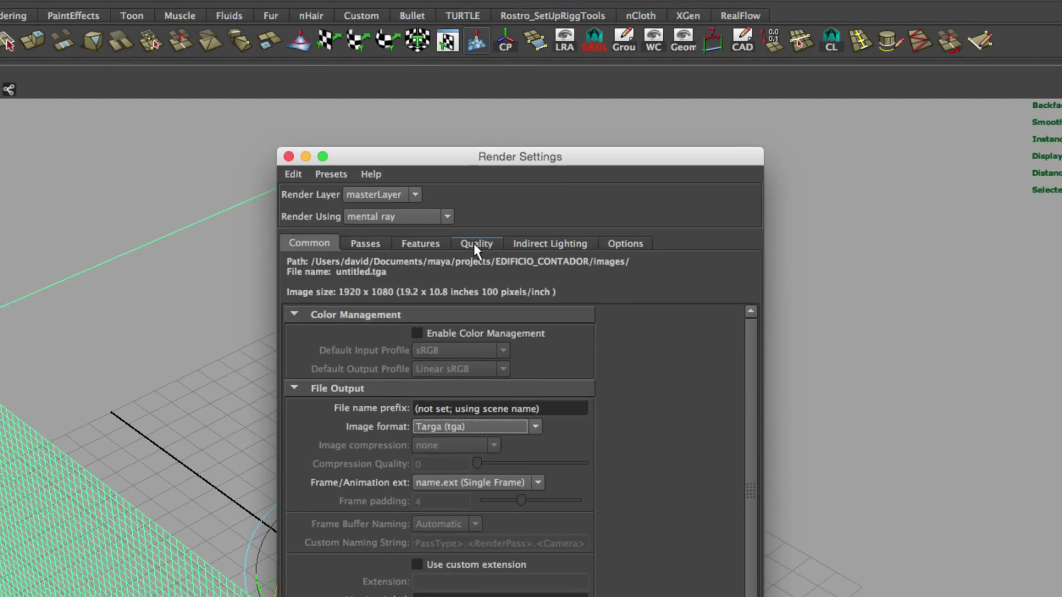
Set the mental ray sampling Quality to 1 and the sample filter to Mitchell
click(472, 242)
drag(467, 304, 328, 307)
text(1)
key(Return)
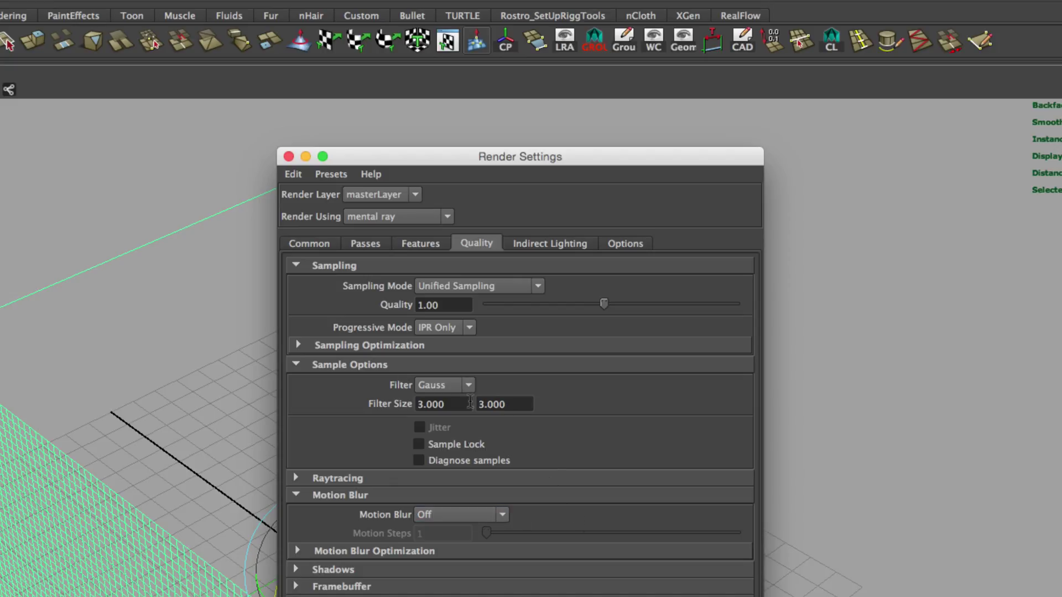
click(449, 386)
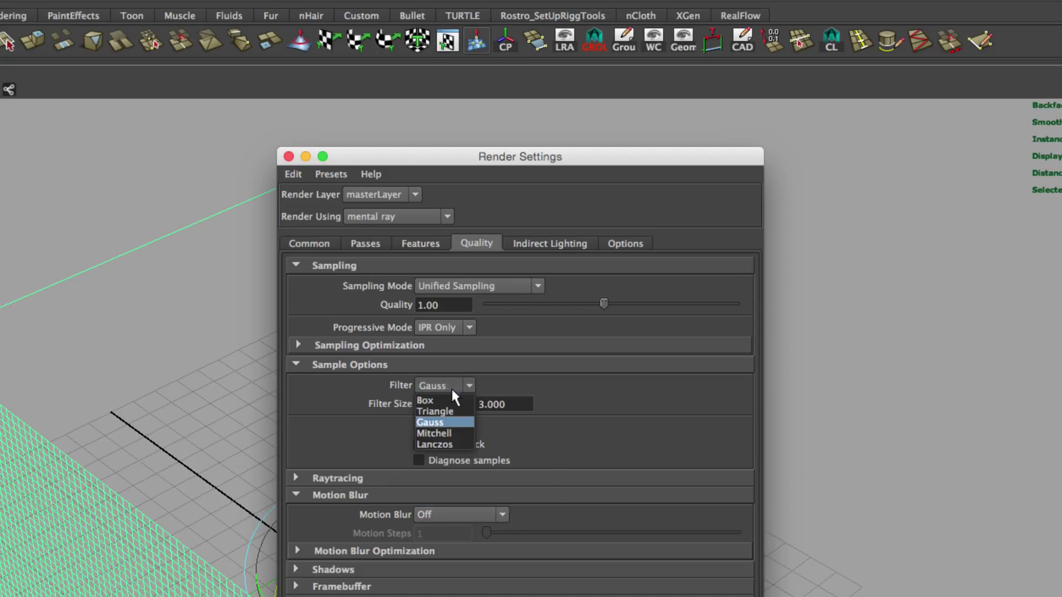
click(458, 434)
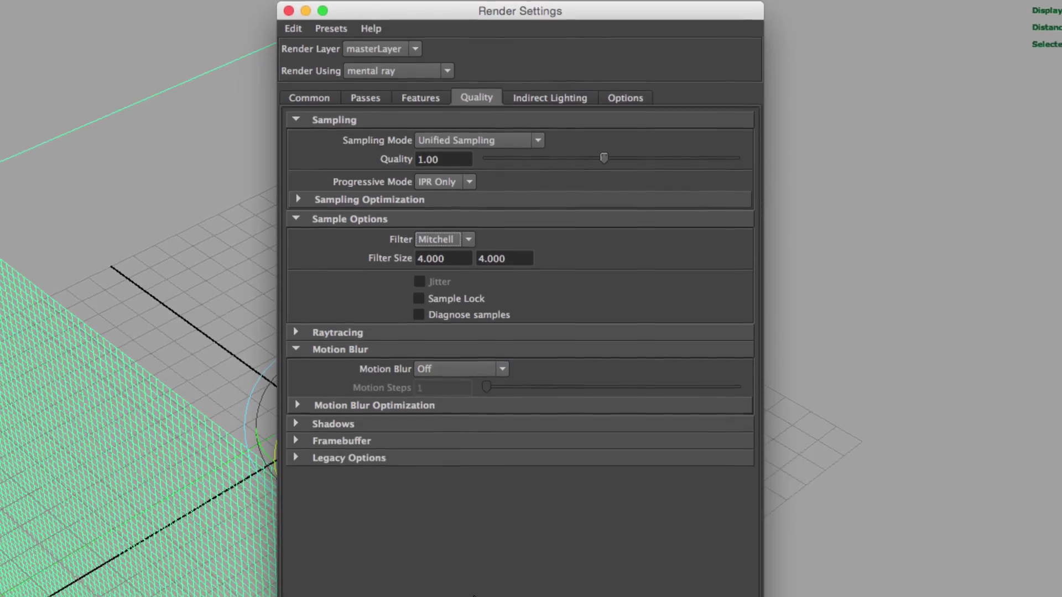
Set the Framebuffer Data Type to RGBA (Float) 4x32 Bit and close the Render Settings
click(295, 425)
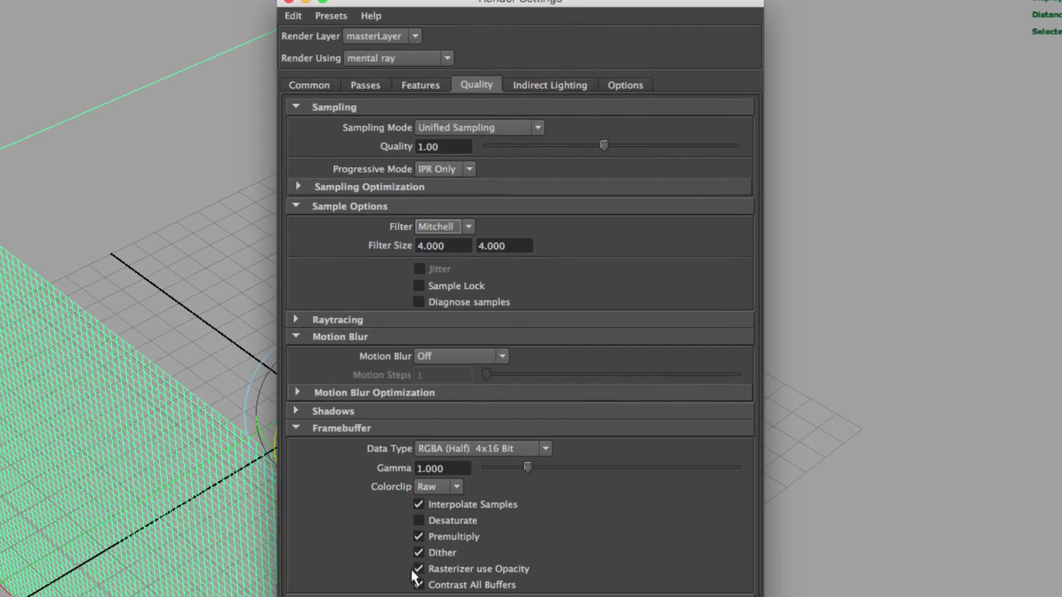
click(502, 441)
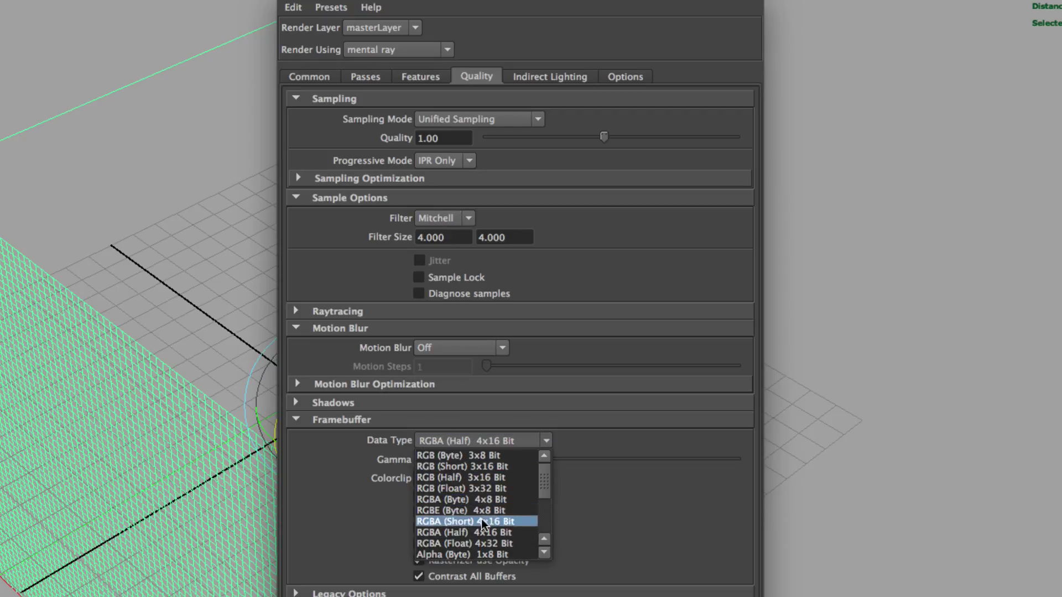
click(514, 544)
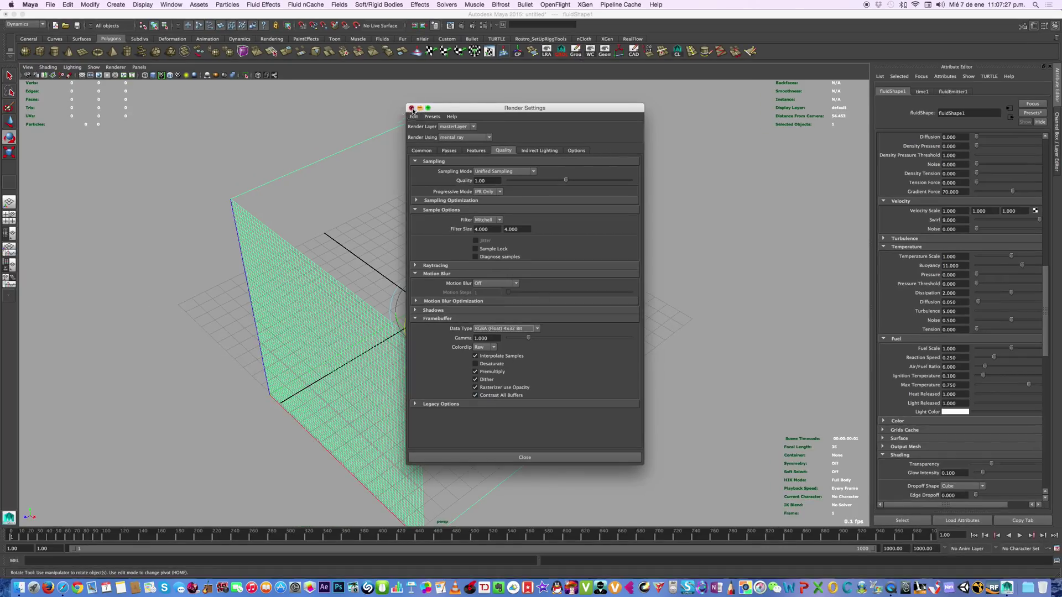
click(411, 108)
Confirm that the Time Slider playback speed is Play every frame with Continuous looping, and save the preferences
mouse_move(618, 332)
alt+mouse_down()
mouse_move(597, 337)
mouse_move(603, 315)
mouse_move(620, 326)
alt+mouse_up()
drag(1045, 347, 1043, 216)
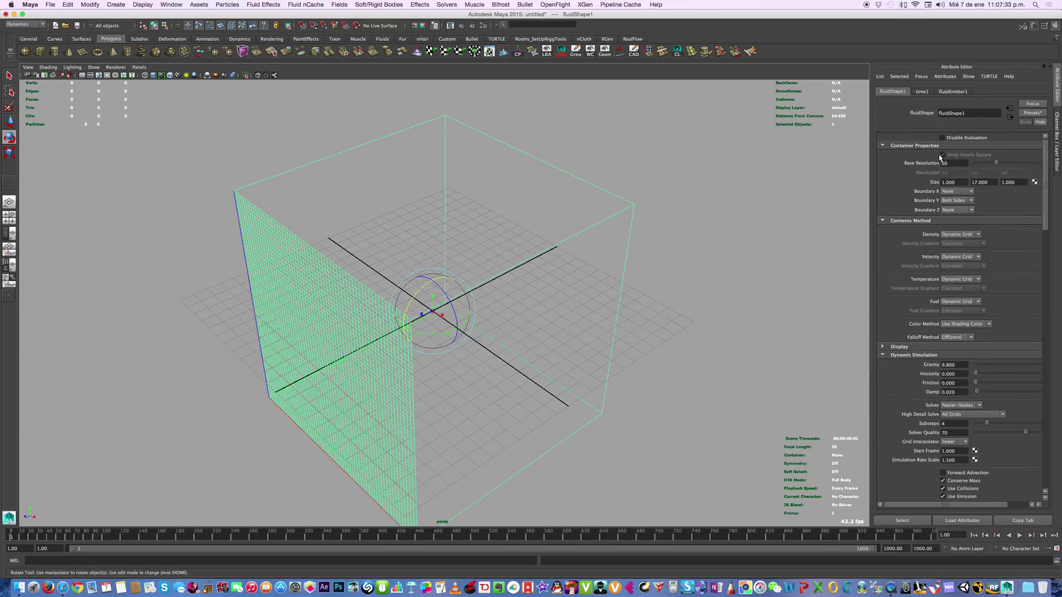
click(974, 536)
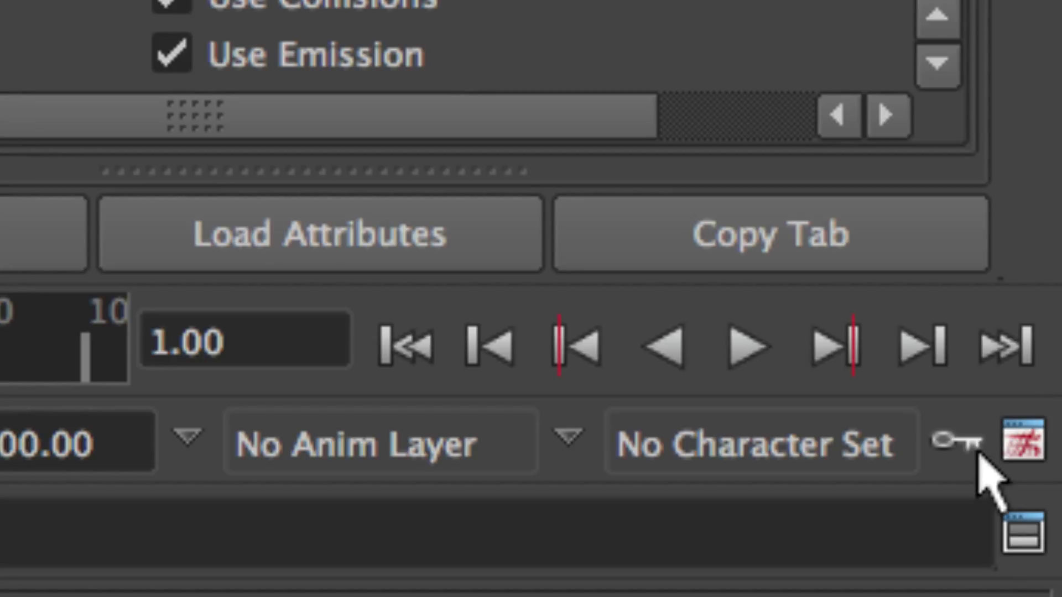
click(1030, 457)
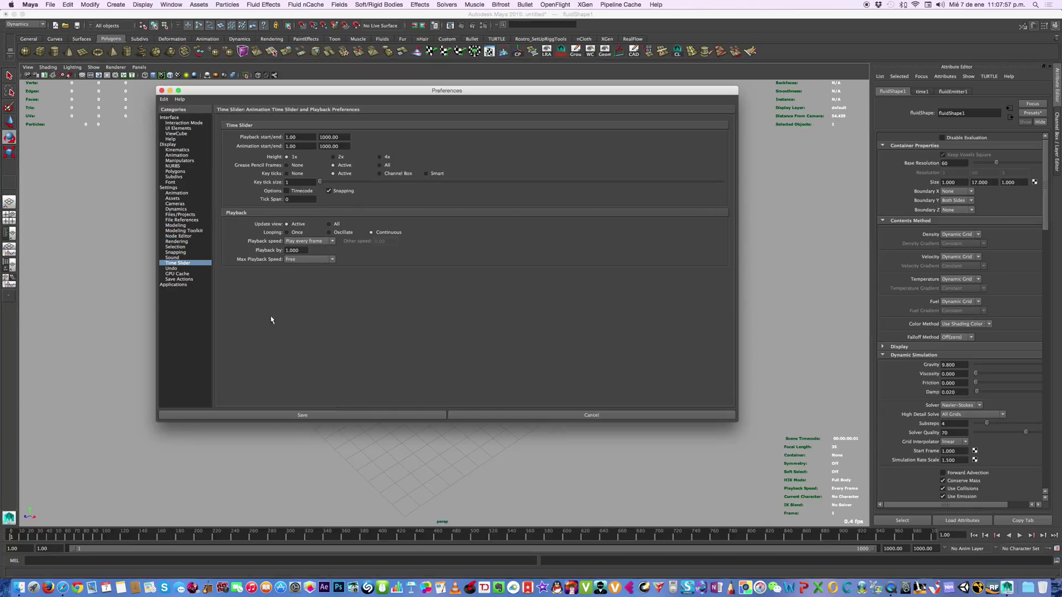
click(313, 415)
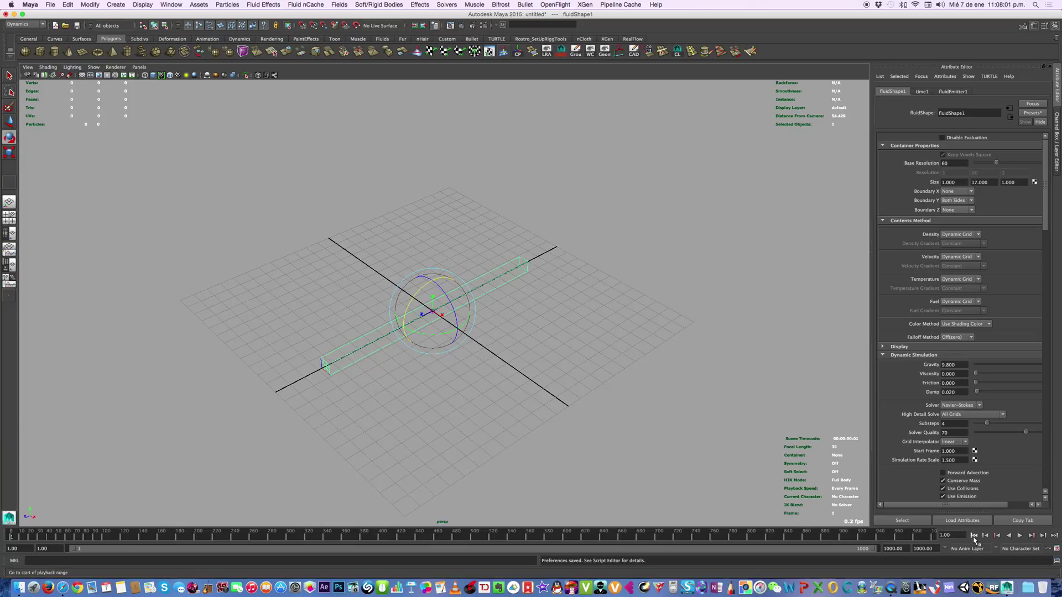
Play the fluid simulation to about frame 17, stop it and return to the start frame
click(1019, 536)
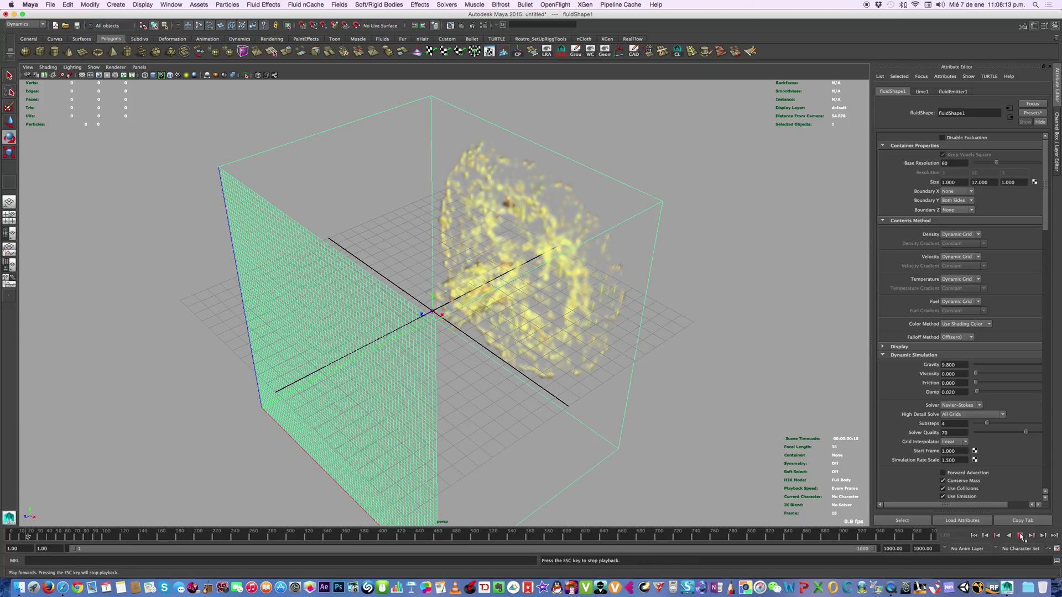
click(1021, 535)
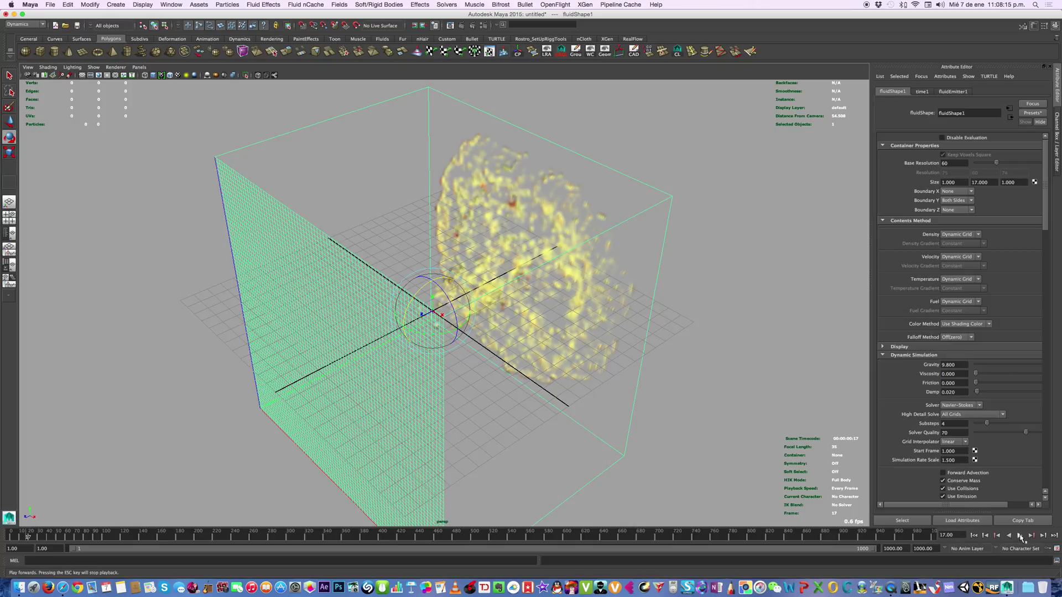
click(974, 535)
Deselect the fluid container and play the simulation to about frame 20 to examine the flame's shape
alt+drag(592, 329, 458, 239)
scroll(547, 336, up, 5)
click(372, 305)
alt+drag(372, 305, 214, 325)
key(e)
click(523, 289)
scroll(478, 297, down, 5)
key(w)
click(380, 355)
alt+middle_drag(379, 356, 597, 375)
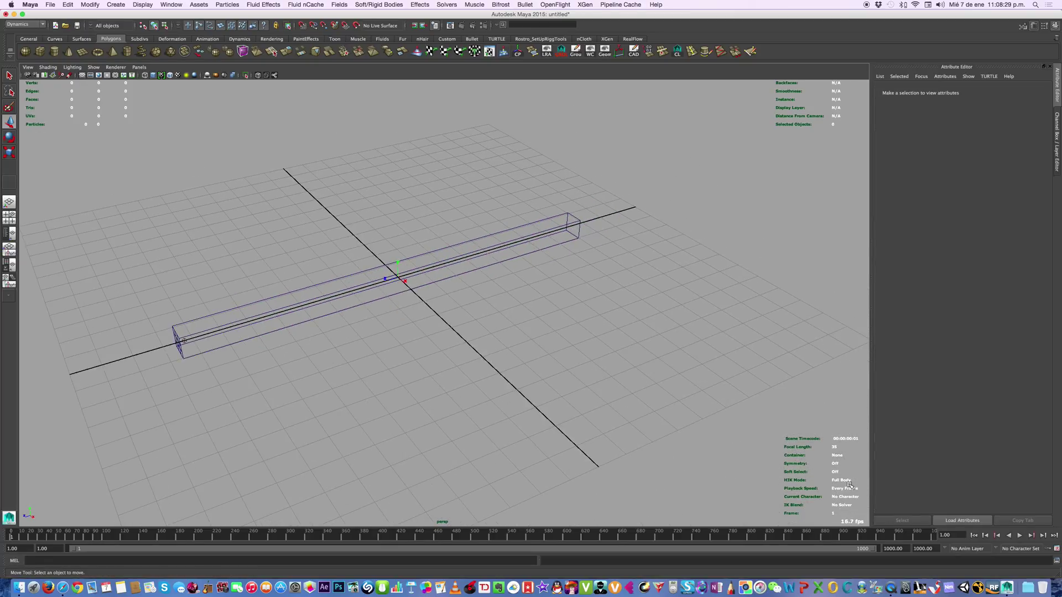
click(1020, 536)
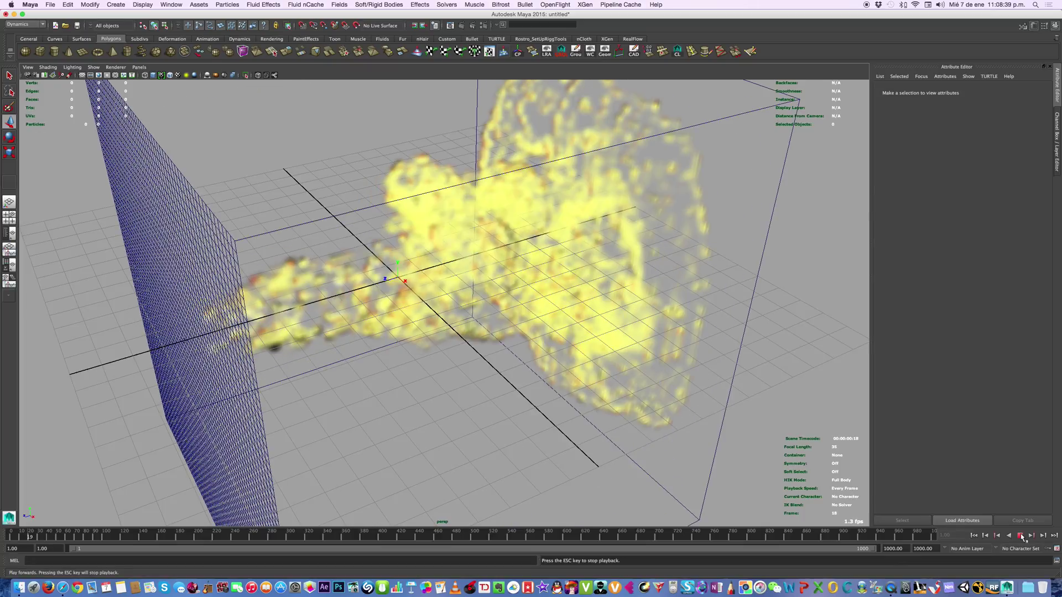
click(1022, 537)
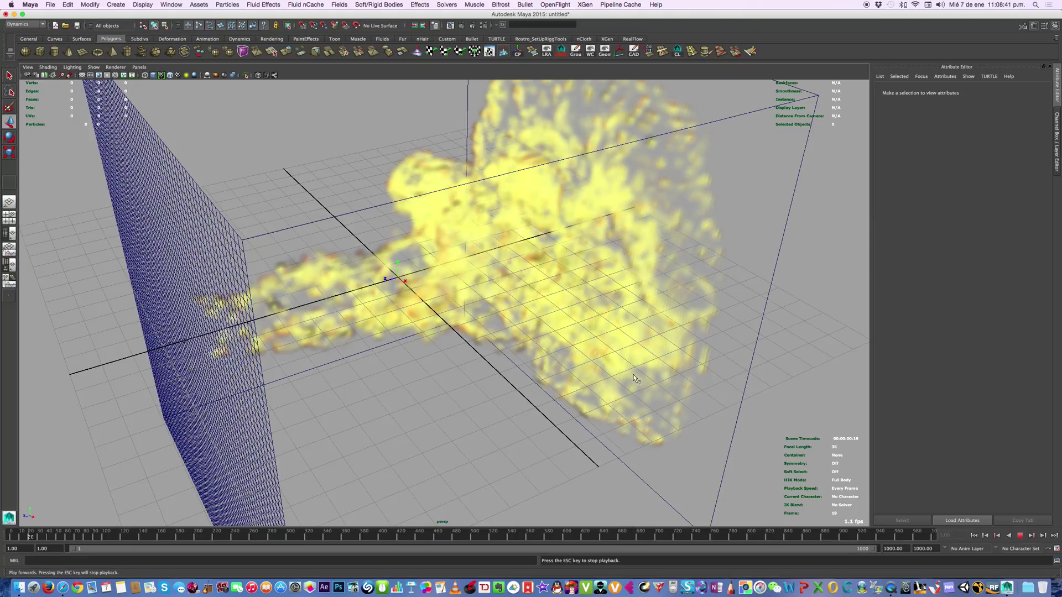
scroll(491, 346, down, 5)
click(568, 343)
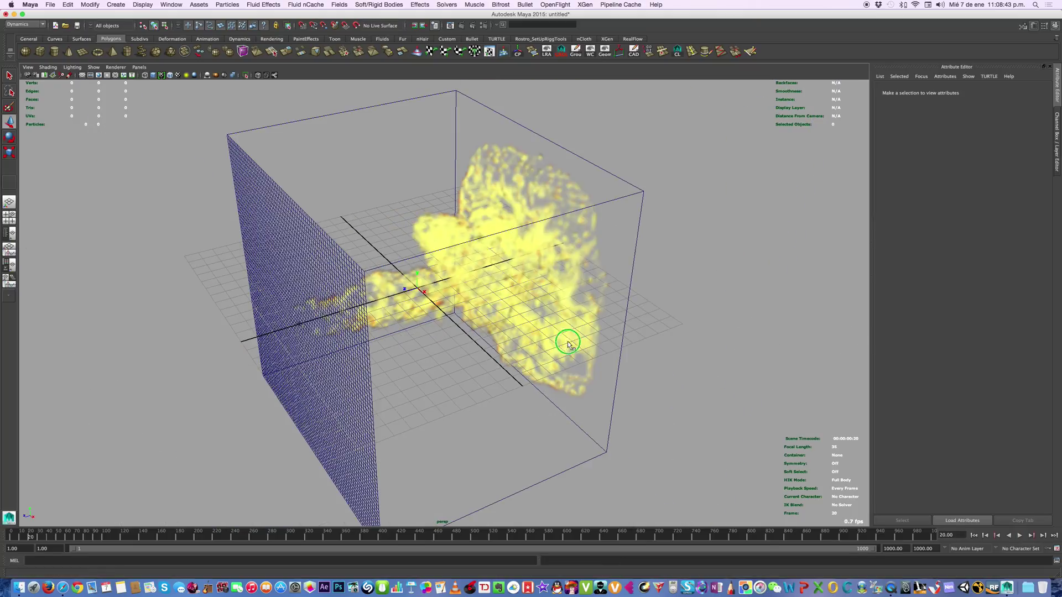
Set the fluid container's Auto Resize Max Resolution to 350 and expand its Self Attraction and Repulsion settings
alt+drag(568, 343, 387, 340)
click(430, 444)
alt+drag(512, 429, 559, 435)
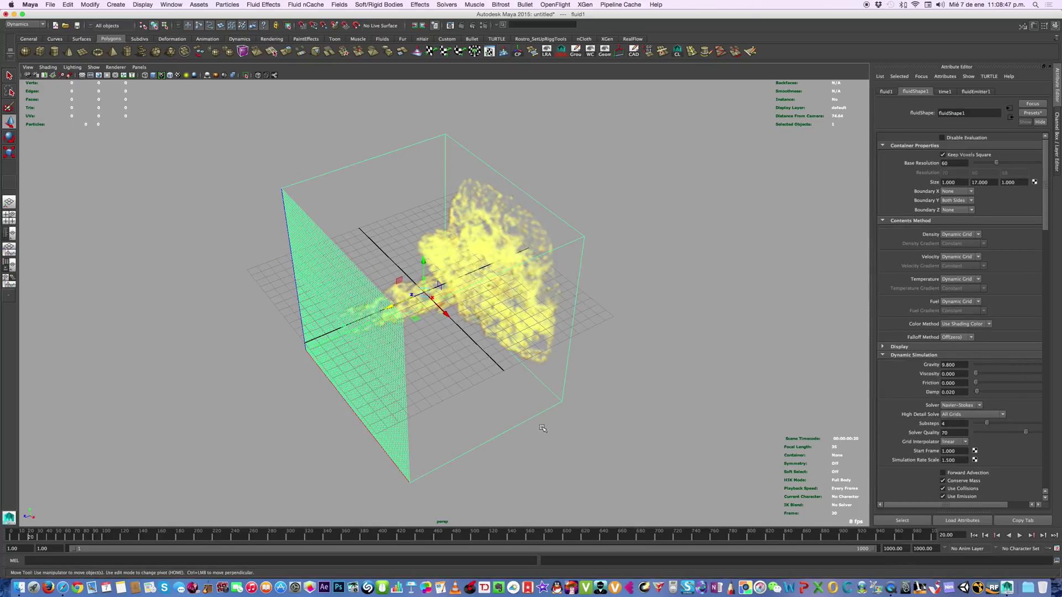
drag(1044, 214, 1050, 267)
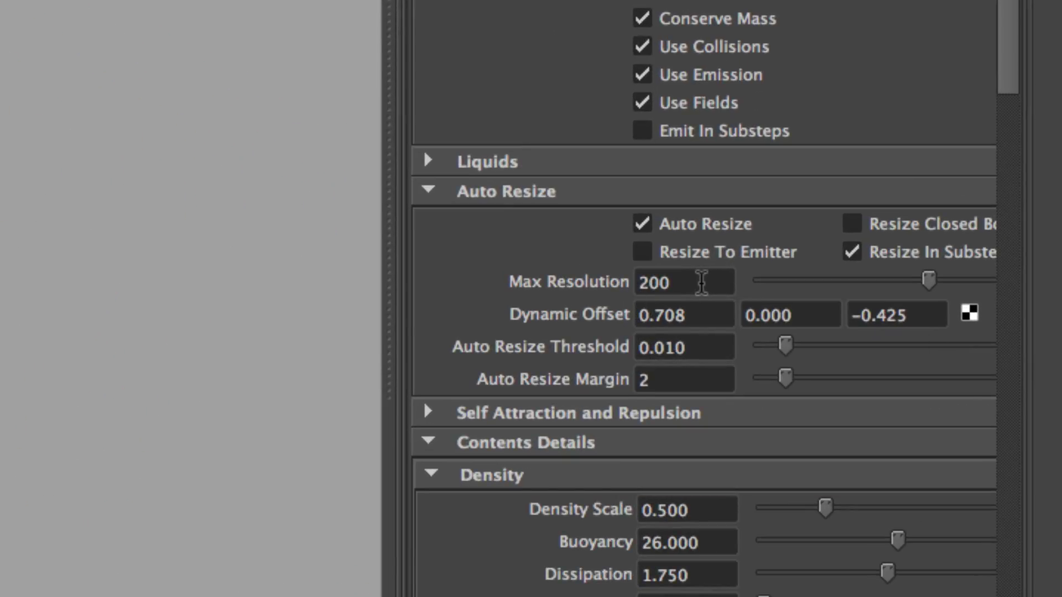
click(702, 283)
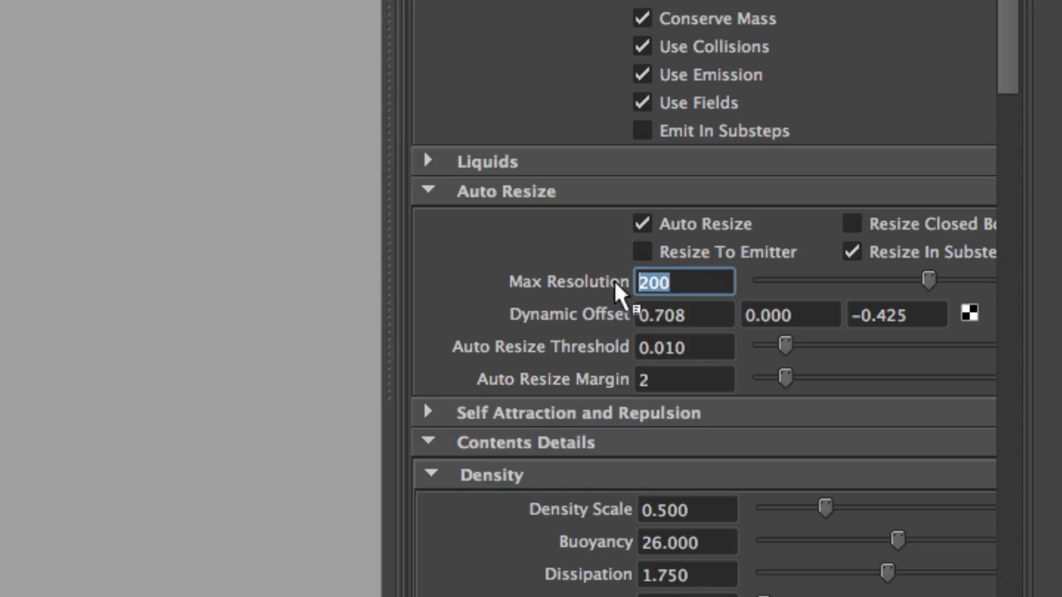
text(350)
key(Return)
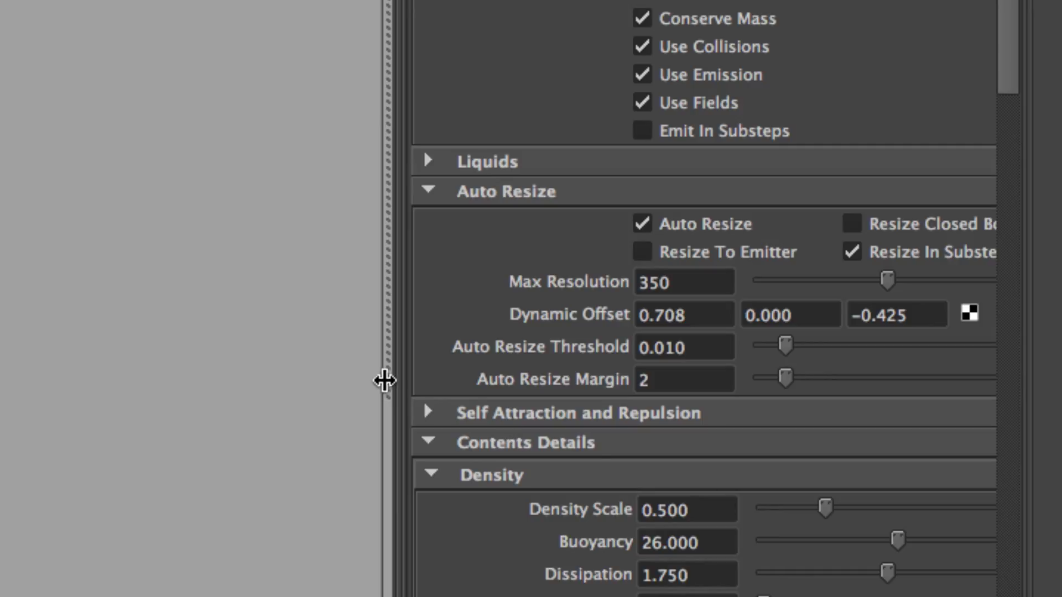
click(427, 413)
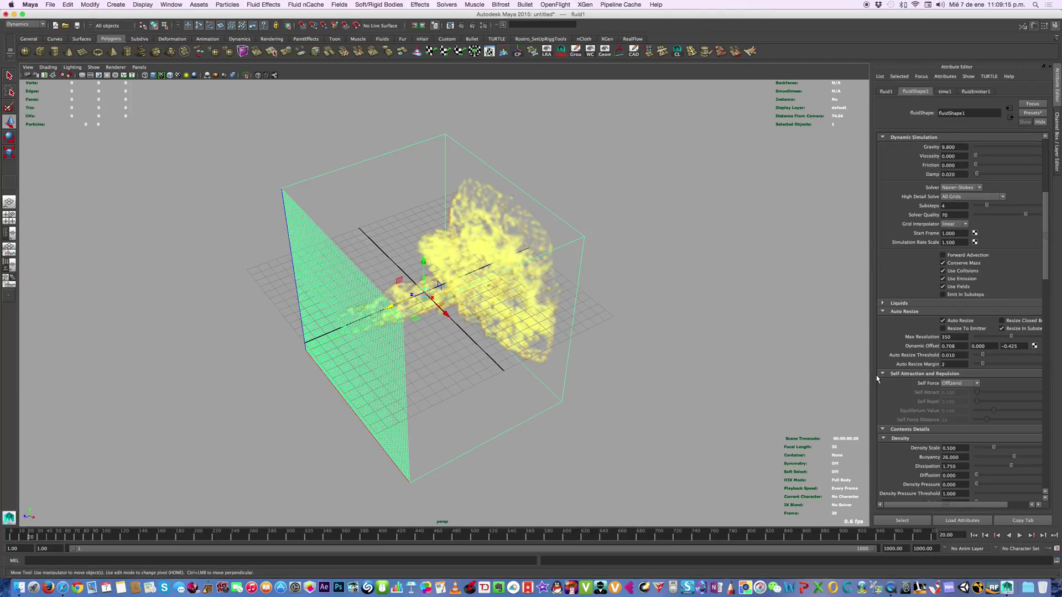
Return to the start frame and create a Volume Axis field with default options on the selected fluid container
mouse_move(745, 319)
alt+mouse_down()
mouse_move(750, 339)
mouse_move(732, 328)
alt+mouse_up()
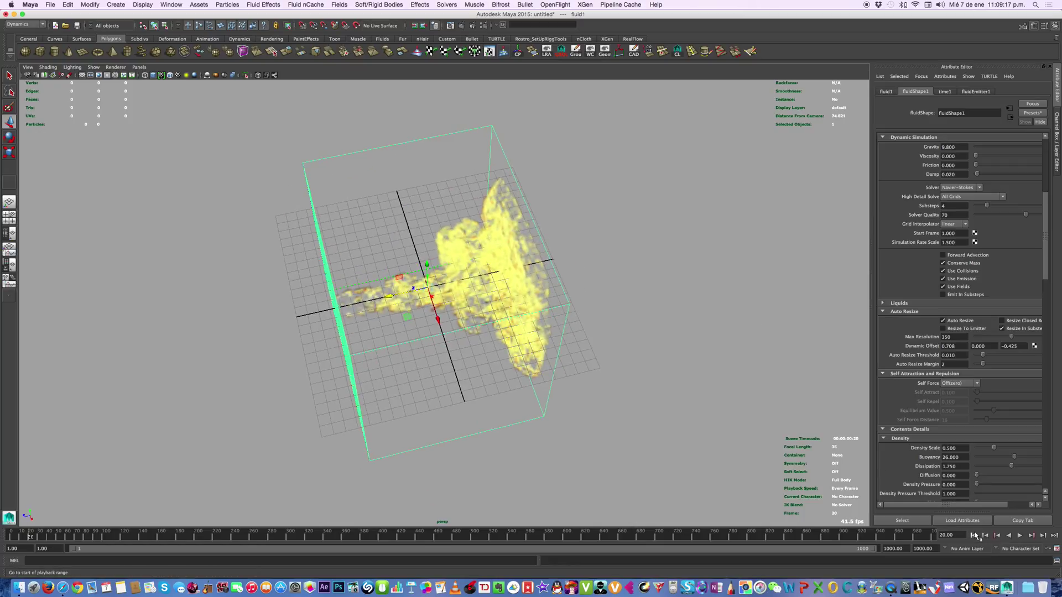
key(alt+shift+v)
alt+drag(627, 338, 636, 335)
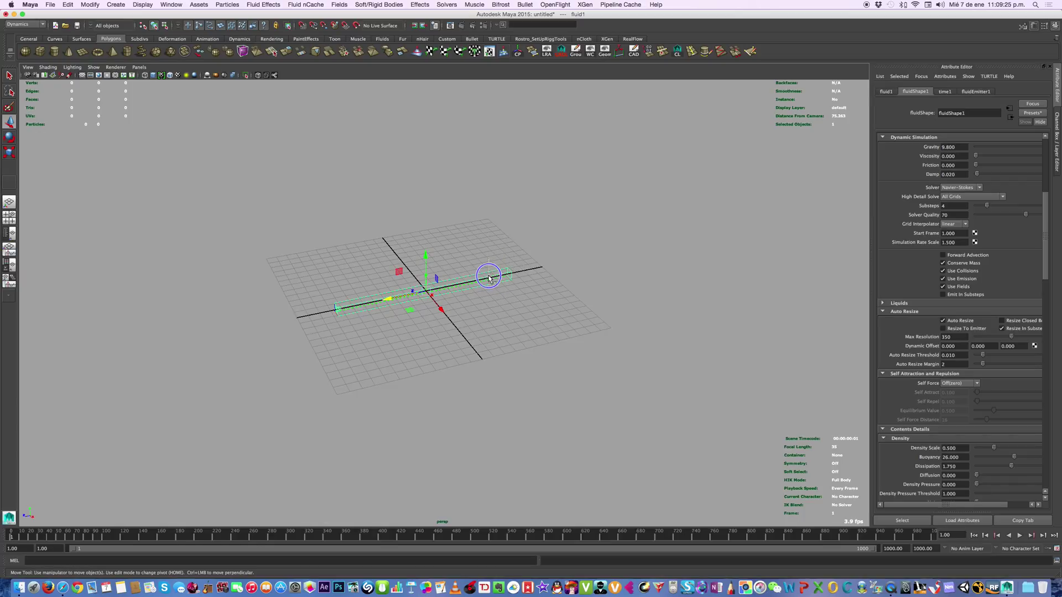
click(381, 256)
alt+drag(432, 271, 492, 273)
click(413, 287)
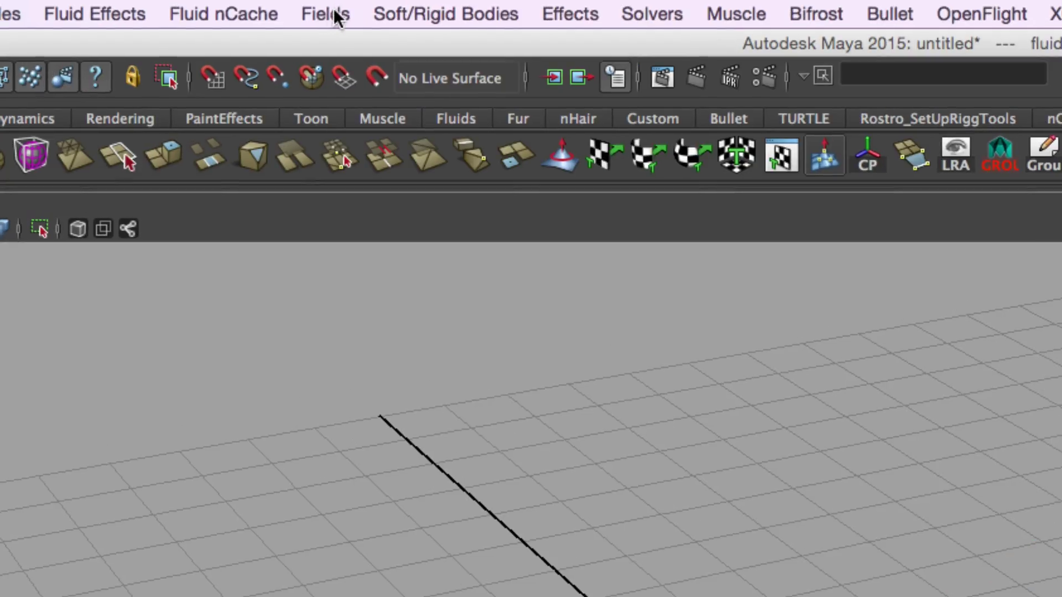
click(339, 4)
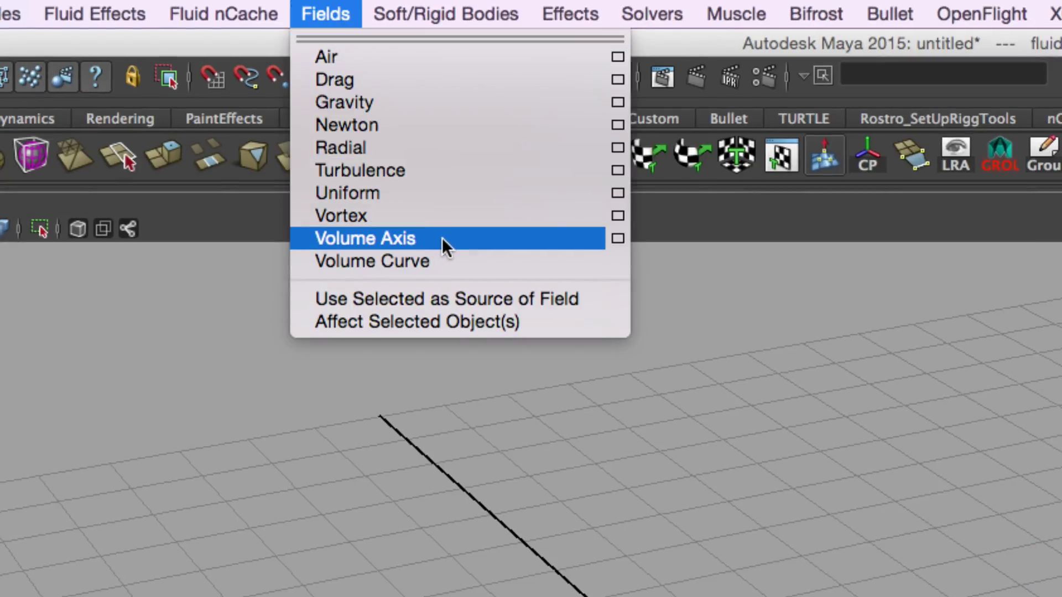
click(618, 238)
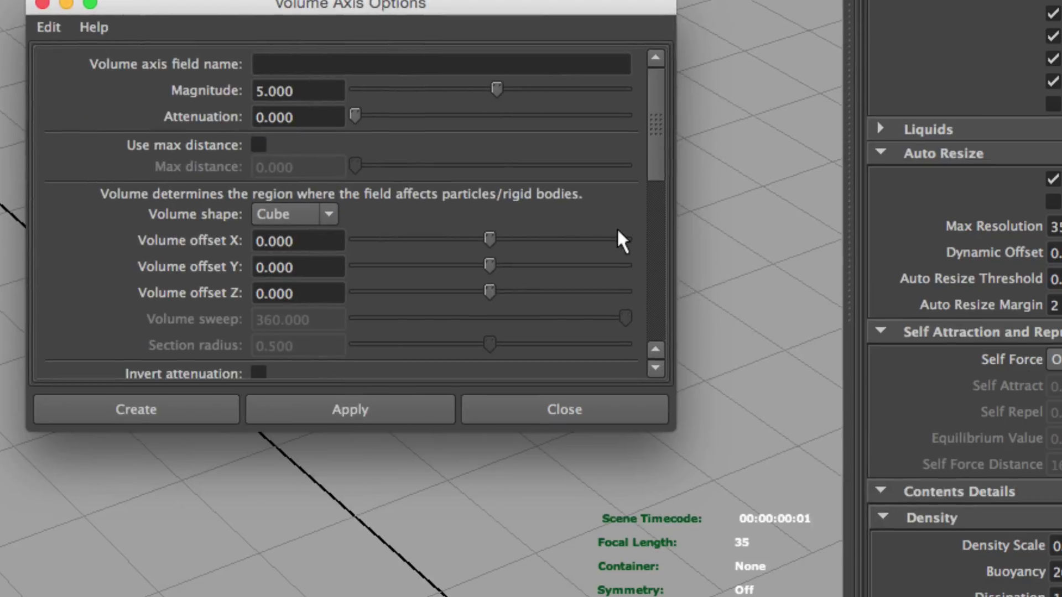
click(48, 27)
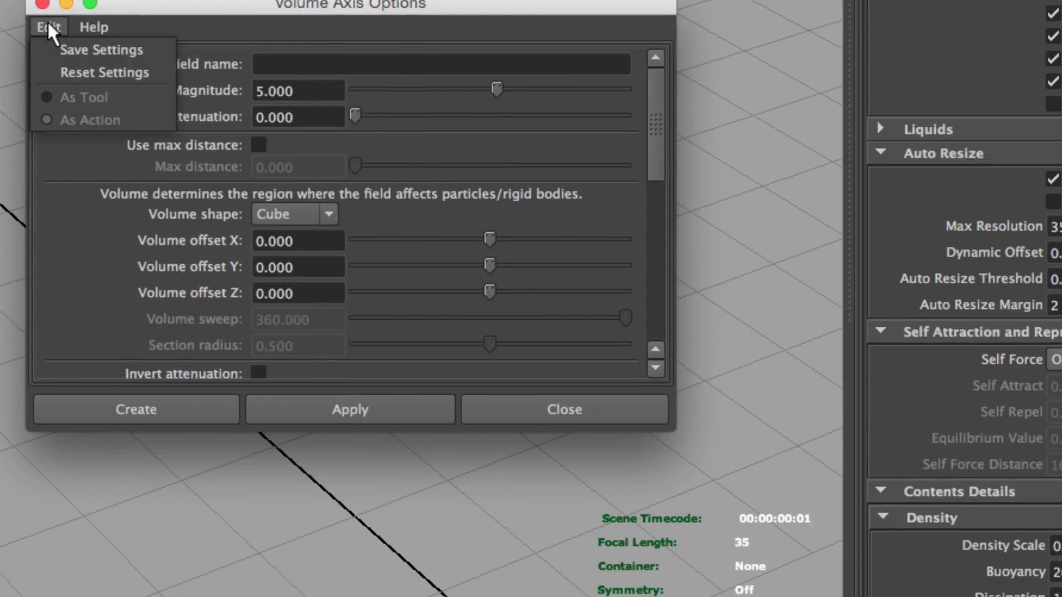
click(80, 74)
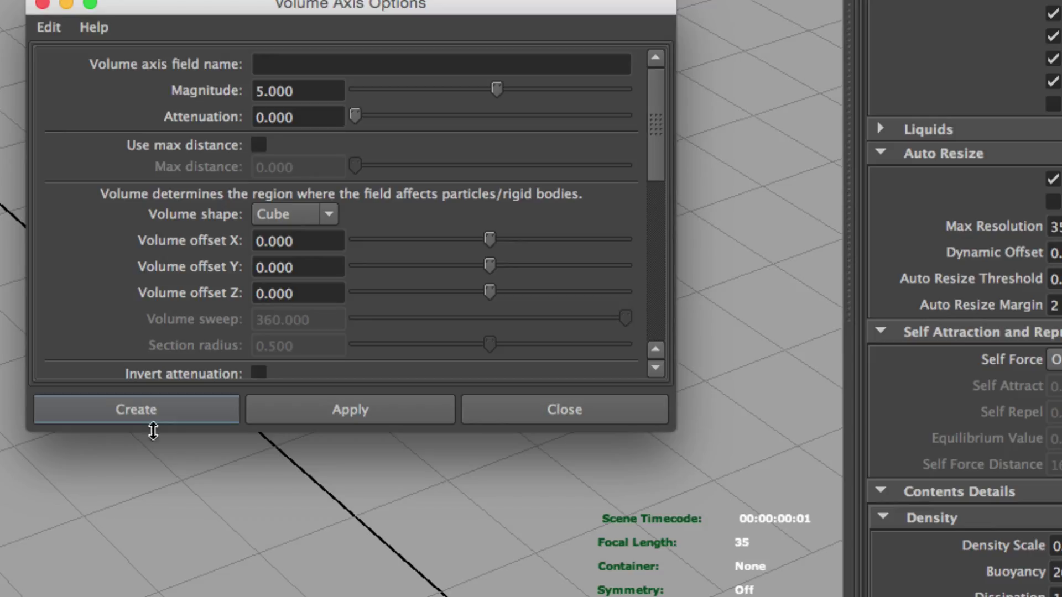
click(186, 417)
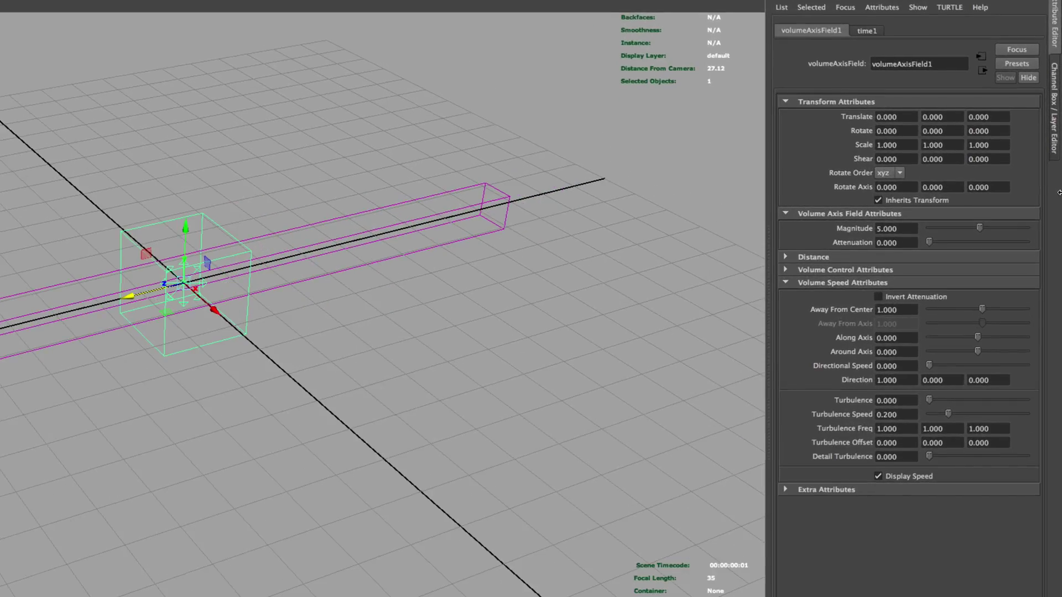
Set the volume axis field's Magnitude to 100, Away From Center to 0 and Along Axis to 1
double_click(879, 234)
text(100)
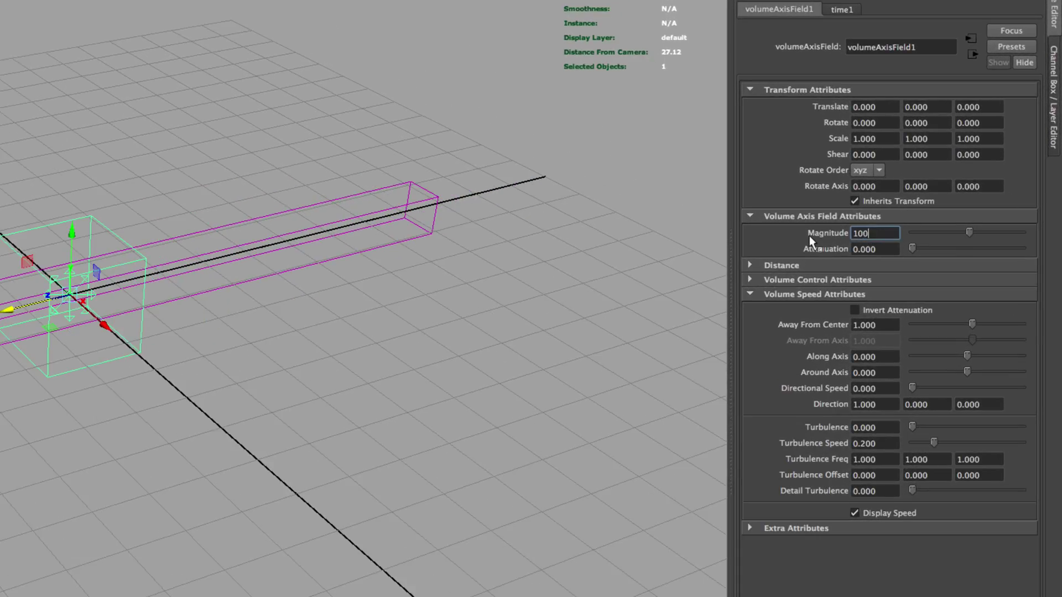
key(Return)
click(884, 358)
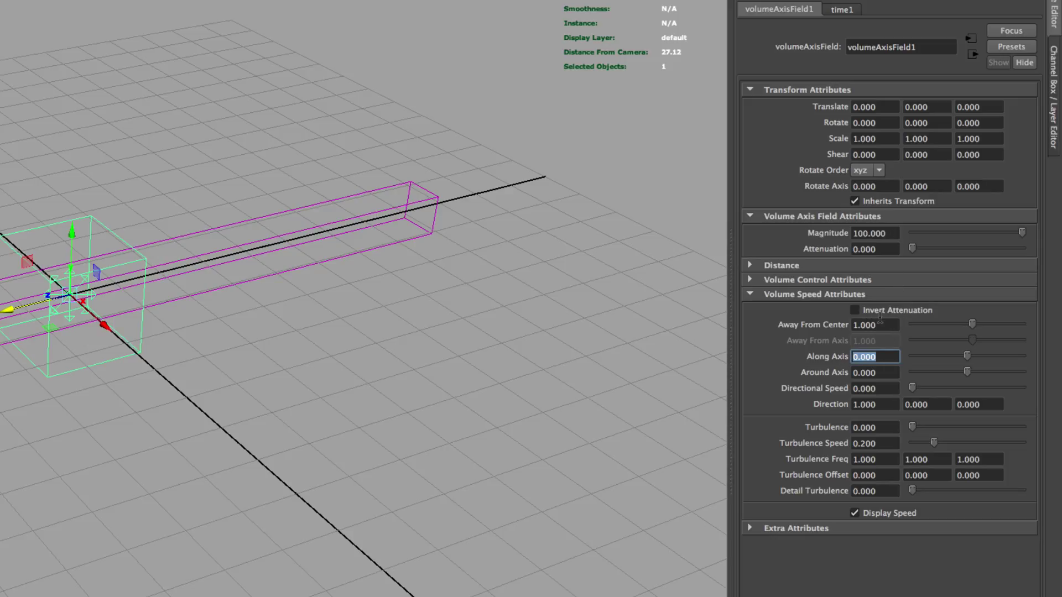
click(883, 325)
text(0)
click(884, 357)
text(1)
key(Return)
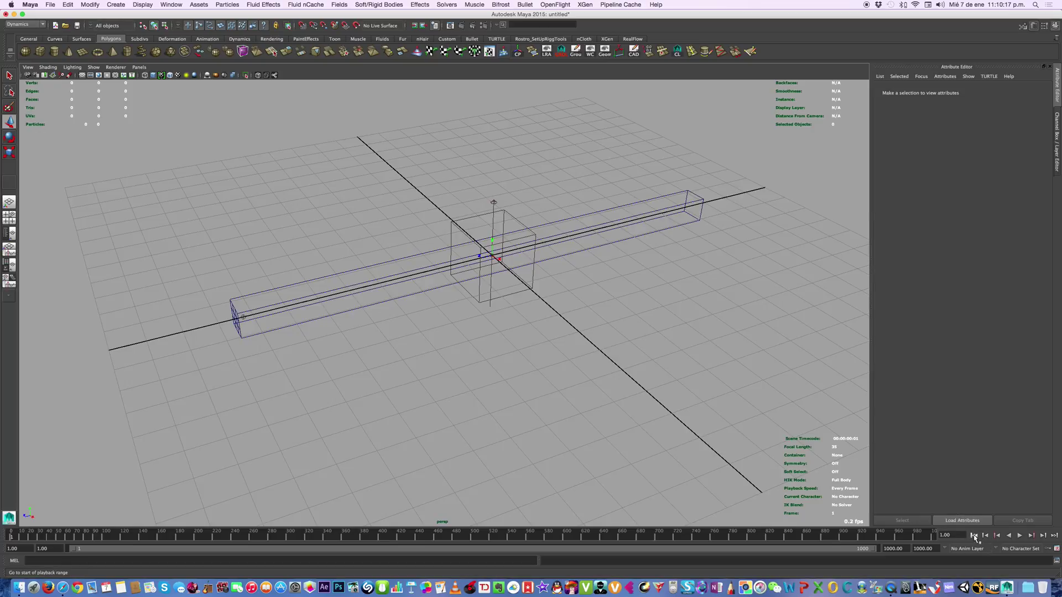
Select the volume axis field and set its X rotation to -90
click(522, 242)
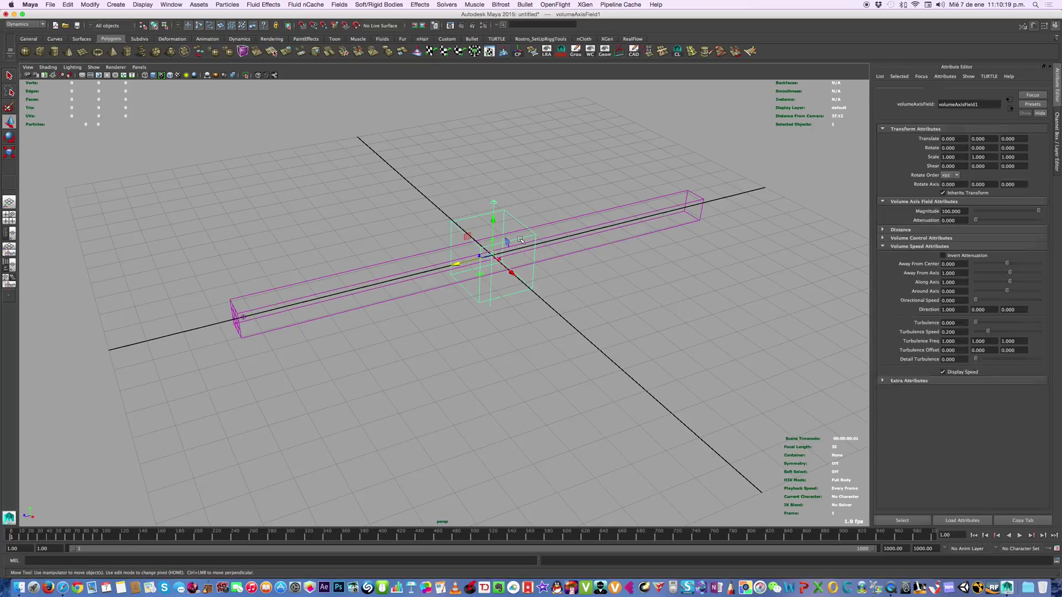
scroll(452, 222, up, 3)
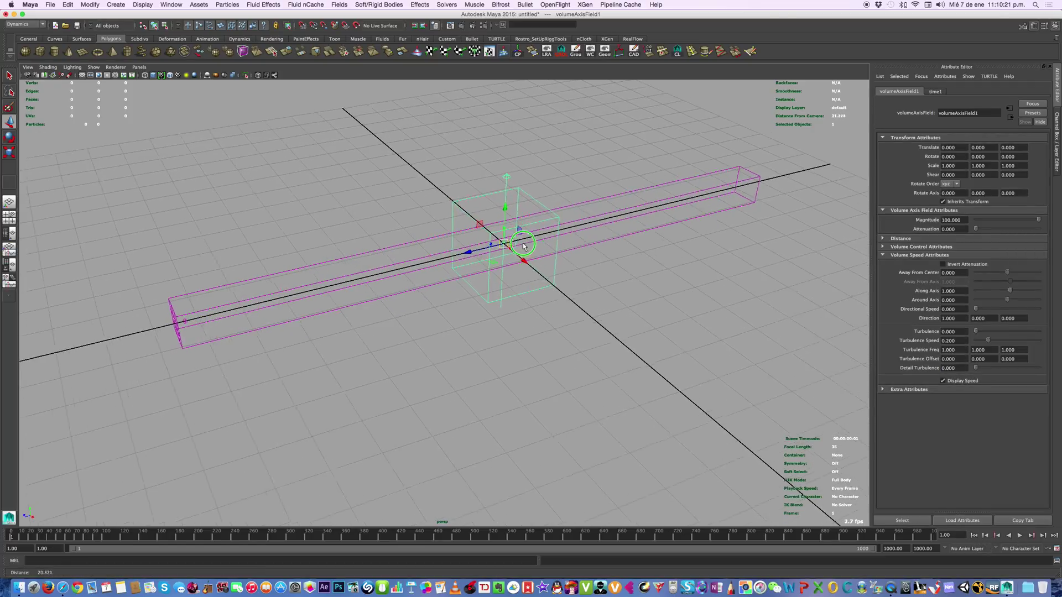
key(e)
drag(482, 227, 521, 218)
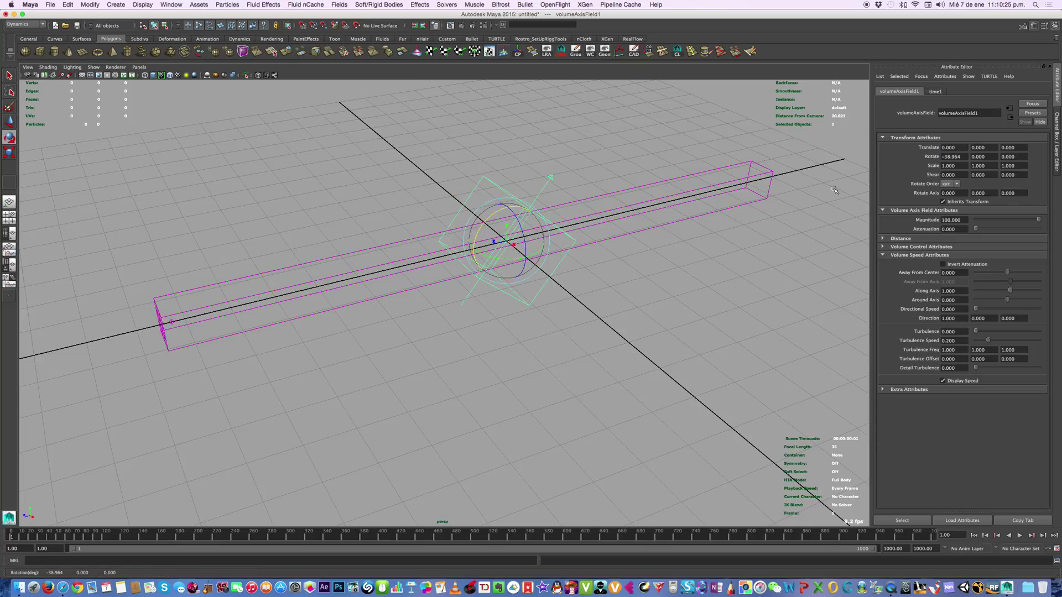
drag(962, 156, 891, 159)
text(-90)
key(Return)
Move the volume axis field to the emitter end of the container, scale it to enclose that end, and deselect it
alt+drag(484, 273, 195, 284)
key(w)
alt+middle_drag(243, 271, 431, 273)
mouse_move(431, 273)
mouse_down()
mouse_move(378, 269)
mouse_move(422, 271)
mouse_up()
key(r)
drag(421, 233, 390, 302)
key(w)
click(465, 290)
alt+drag(465, 290, 387, 320)
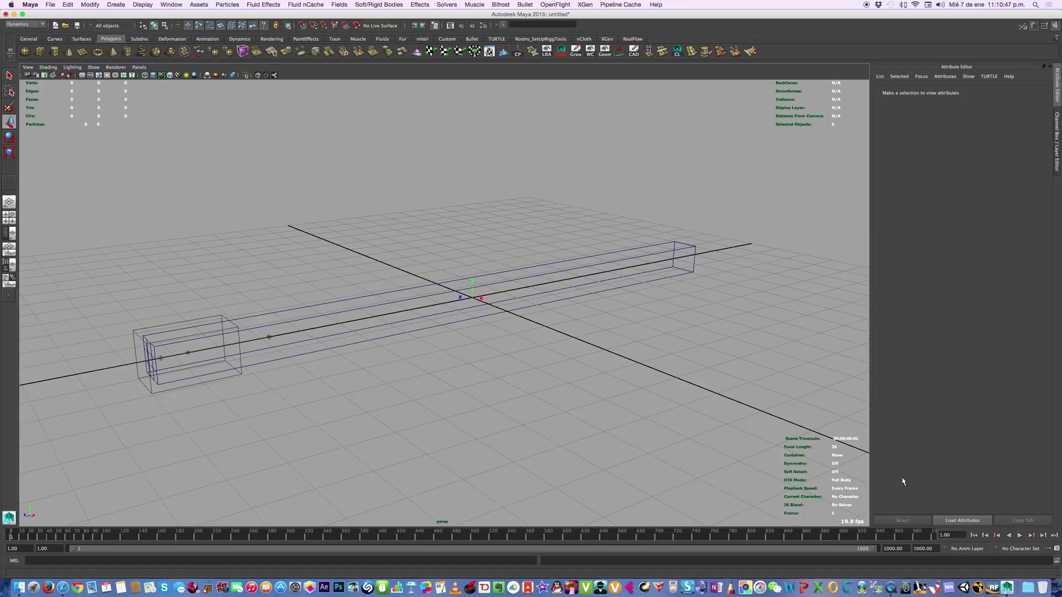
Play the simulation to examine how the volume axis field affects the fluid
click(1020, 535)
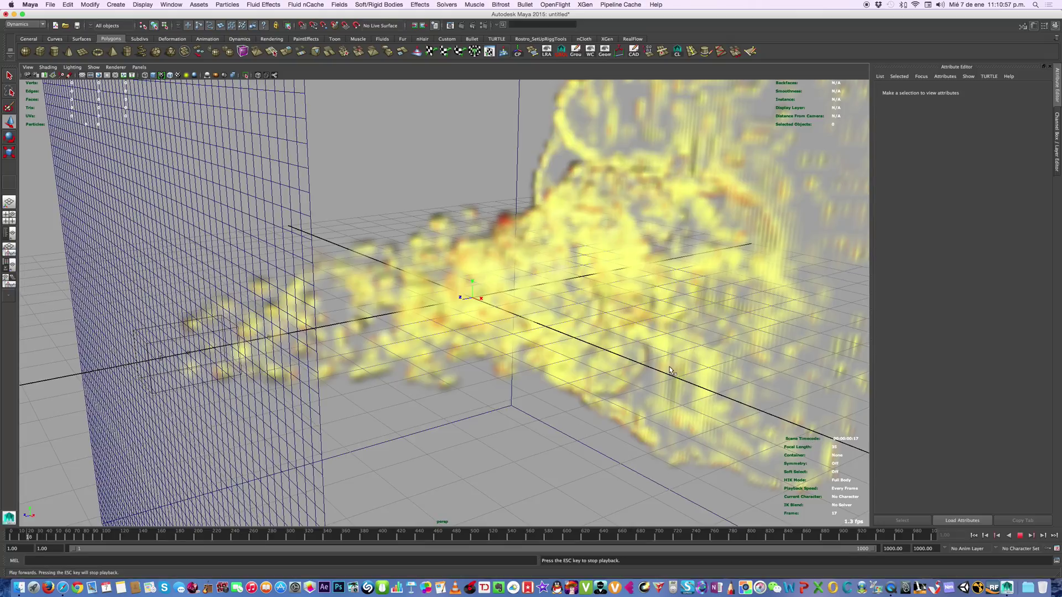
alt+right_drag(711, 339, 663, 341)
alt+drag(663, 340, 525, 459)
Select the fluid container and set its Auto Resize Threshold to 10
click(536, 388)
alt+right_drag(536, 388, 542, 413)
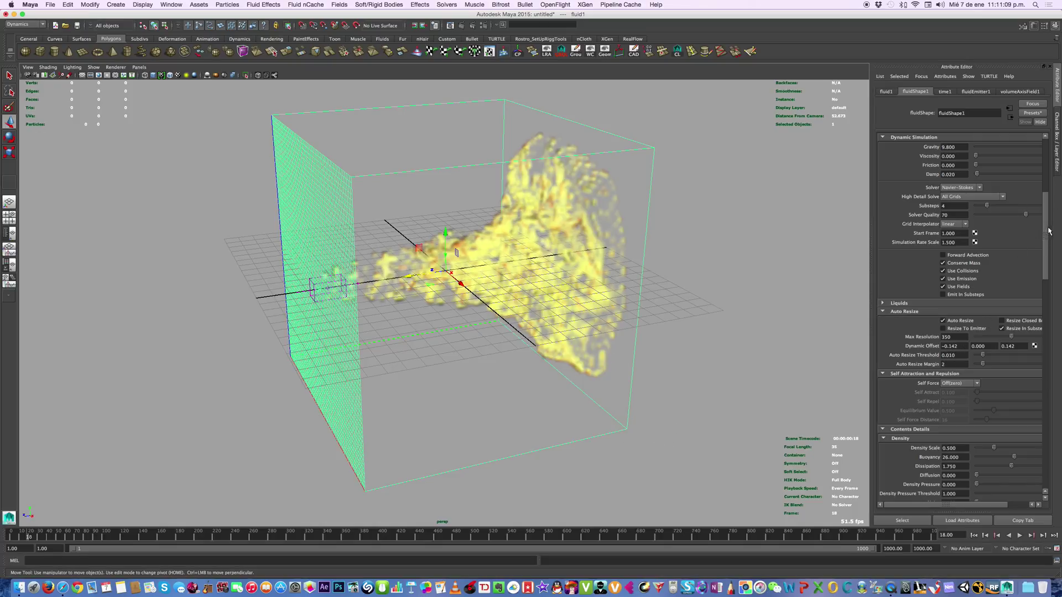
drag(1047, 233, 1047, 289)
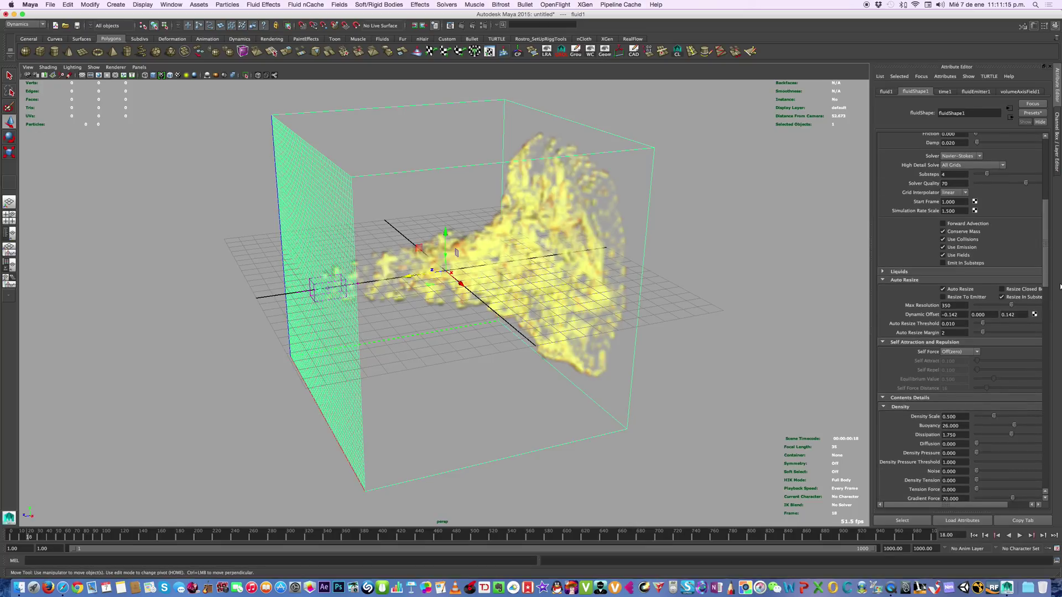
click(962, 324)
key(Return)
Replay the simulation from the start frame with the raised Auto Resize Threshold, and stop it
click(974, 535)
click(1019, 536)
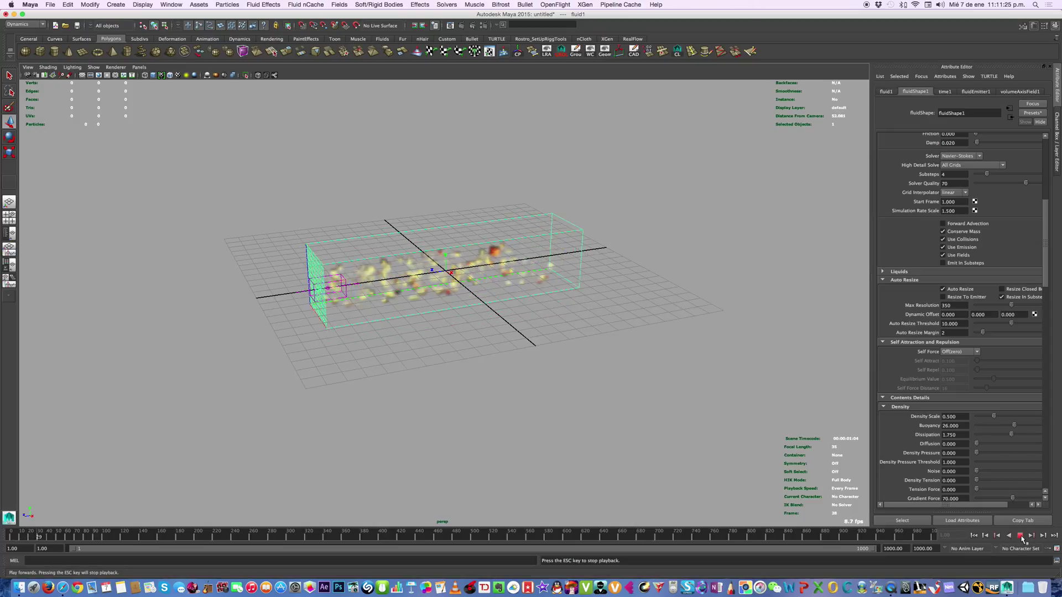
click(1020, 535)
Undo the last playback and the Auto Resize Threshold change on the fluid container
click(738, 340)
key(ctrl+z)
key(ctrl+z)
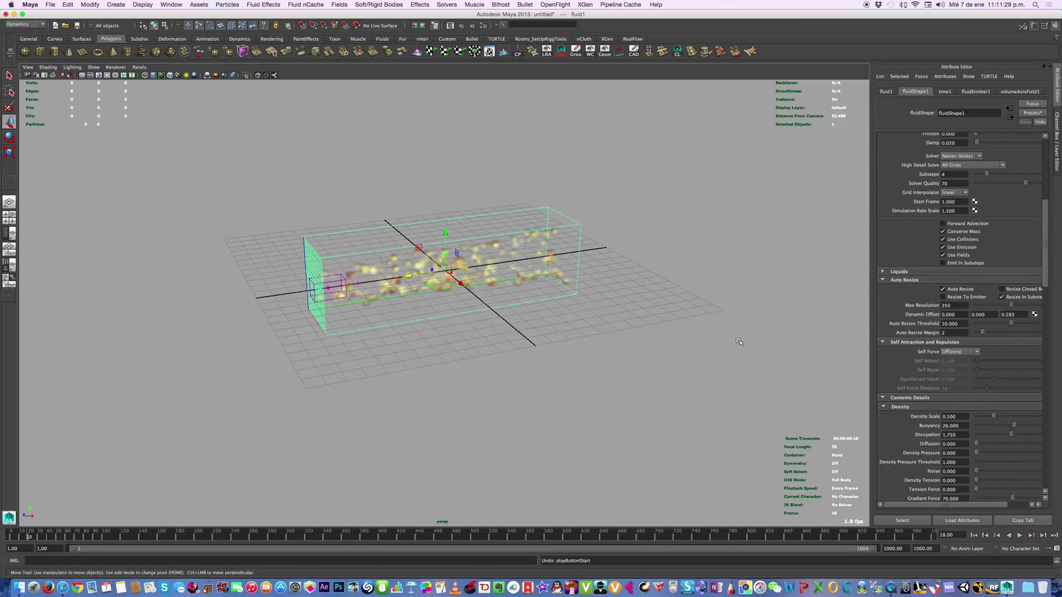
mouse_move(663, 310)
alt+mouse_down()
mouse_move(633, 302)
mouse_move(695, 331)
mouse_move(678, 293)
mouse_move(652, 298)
alt+mouse_up()
scroll(653, 298, up, 3)
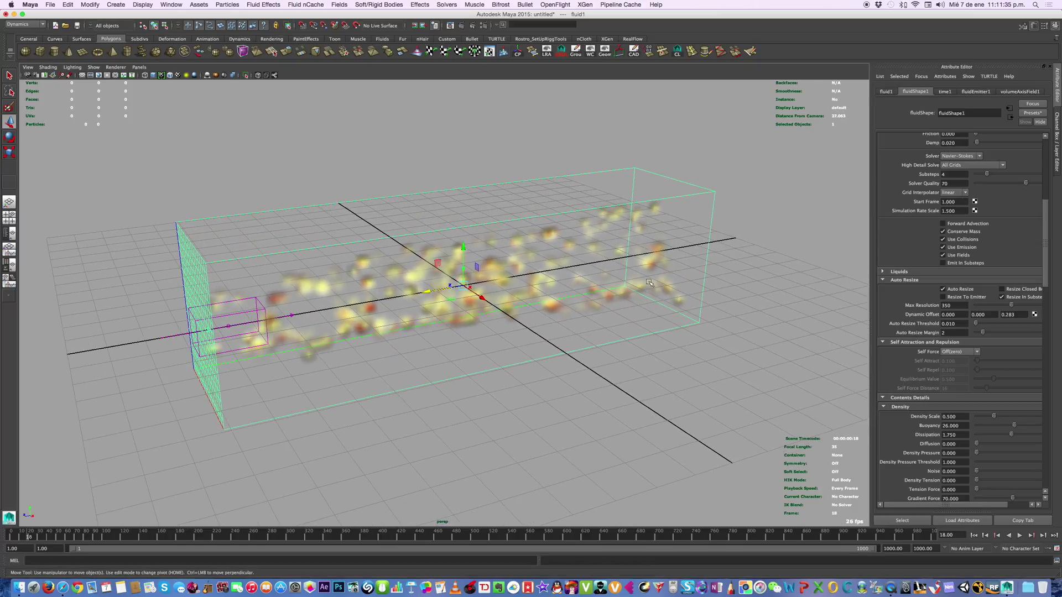
mouse_move(580, 362)
alt+mouse_down()
mouse_move(686, 354)
mouse_move(553, 368)
mouse_move(575, 369)
mouse_move(584, 349)
alt+mouse_up()
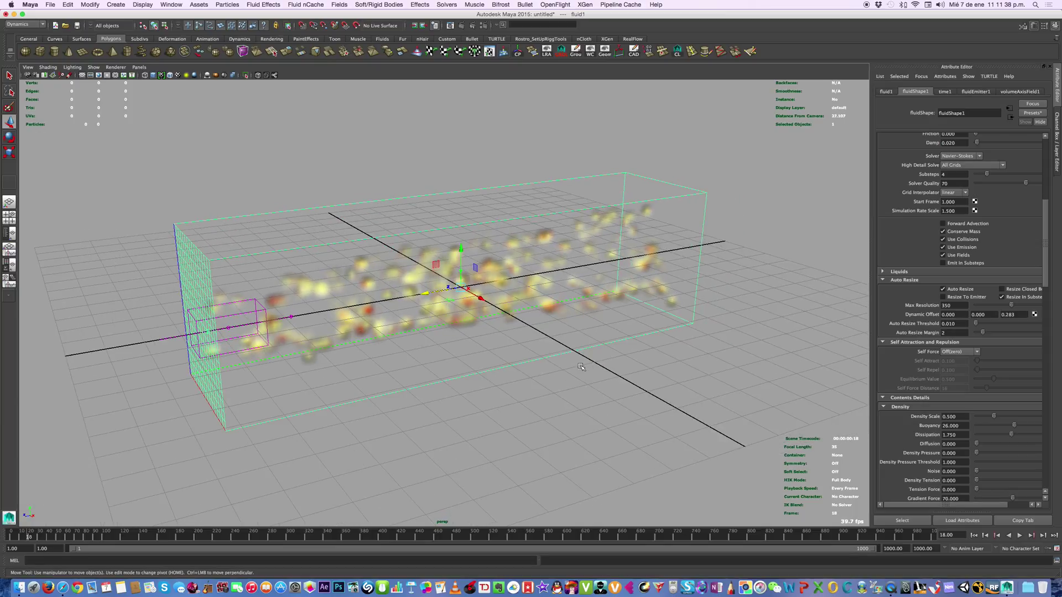
Switch to Finder and open the reference video DRAGON (convertido).mov from the Documents folder
click(20, 575)
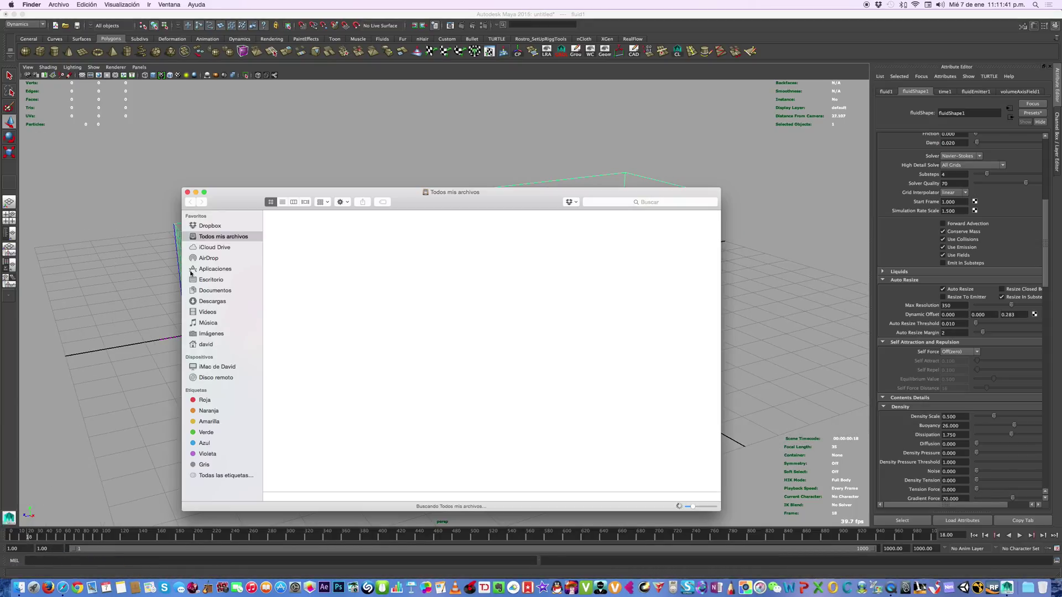
click(216, 290)
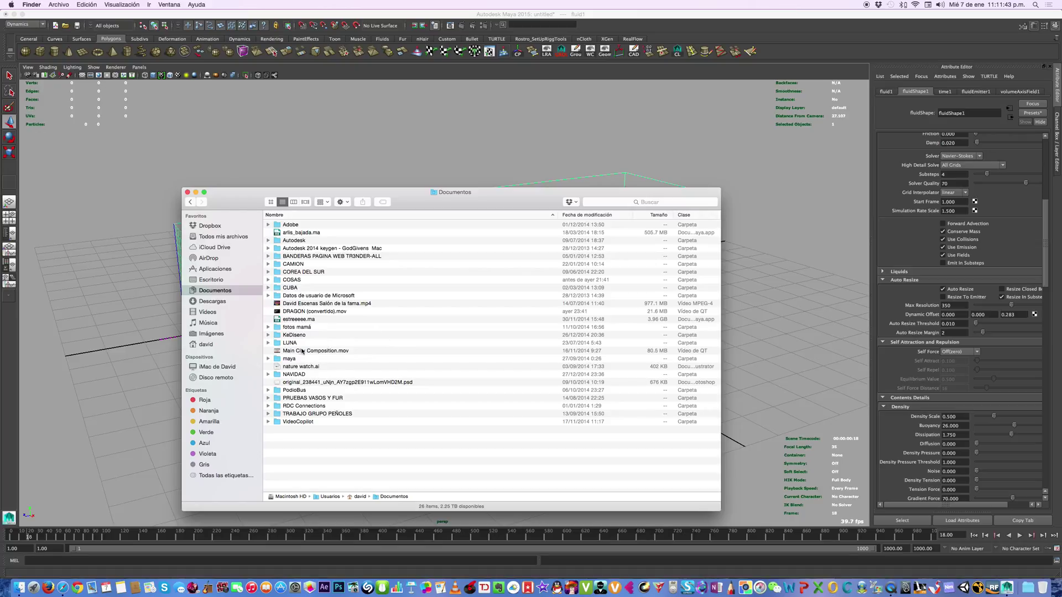
double_click(302, 311)
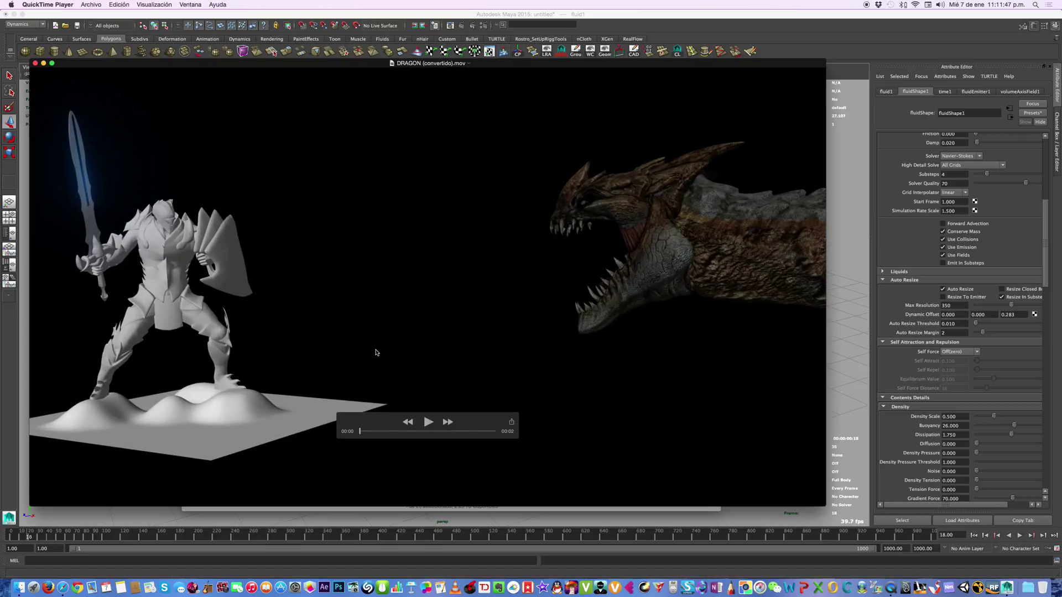
Move the QuickTime video window aside and play the dragon clip repeatedly to examine the shape and motion of its fire
drag(533, 70, 588, 87)
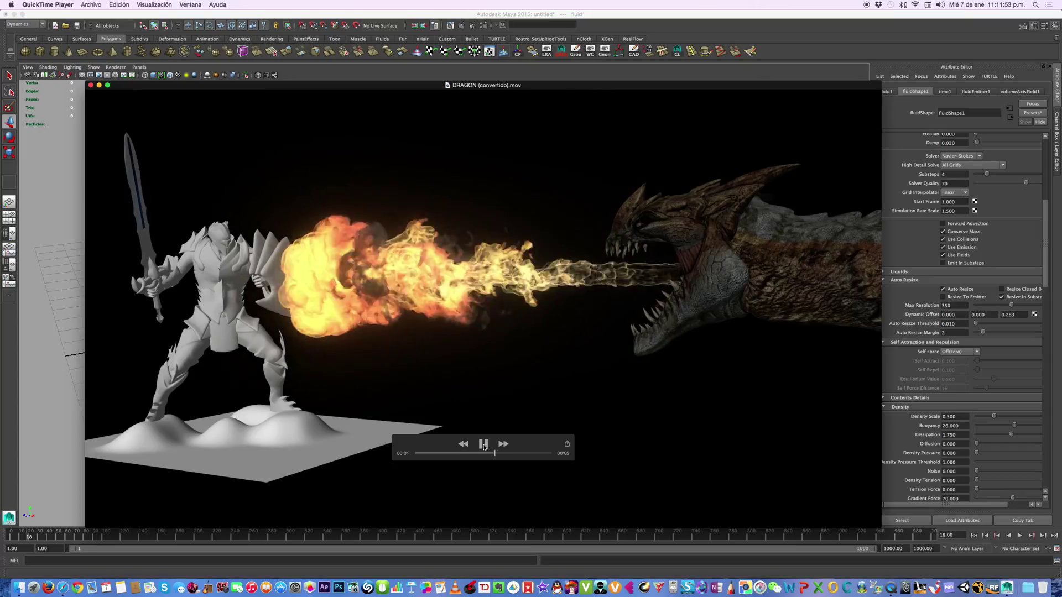
click(484, 445)
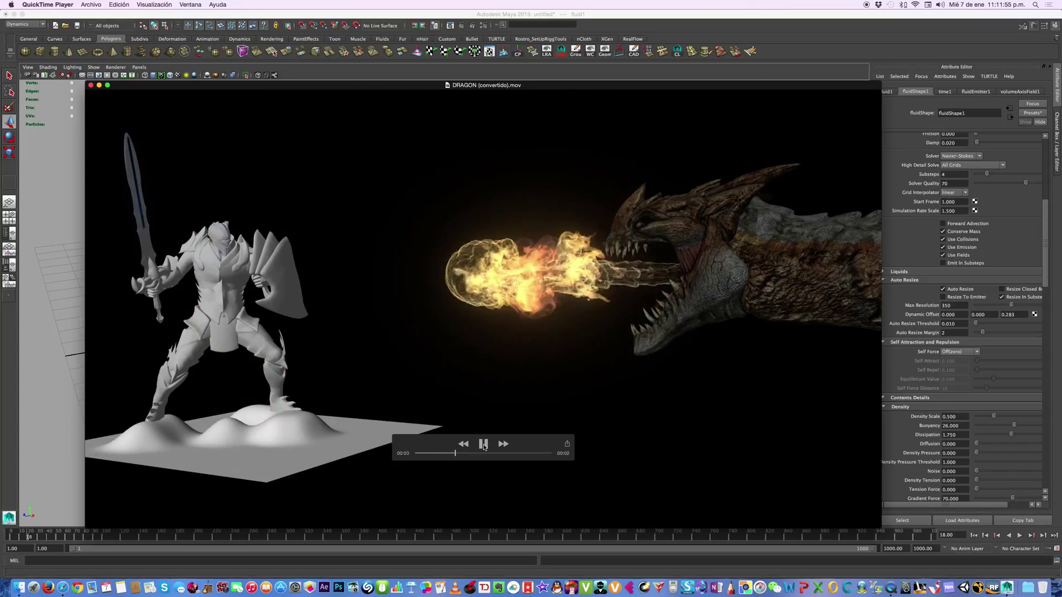
click(483, 446)
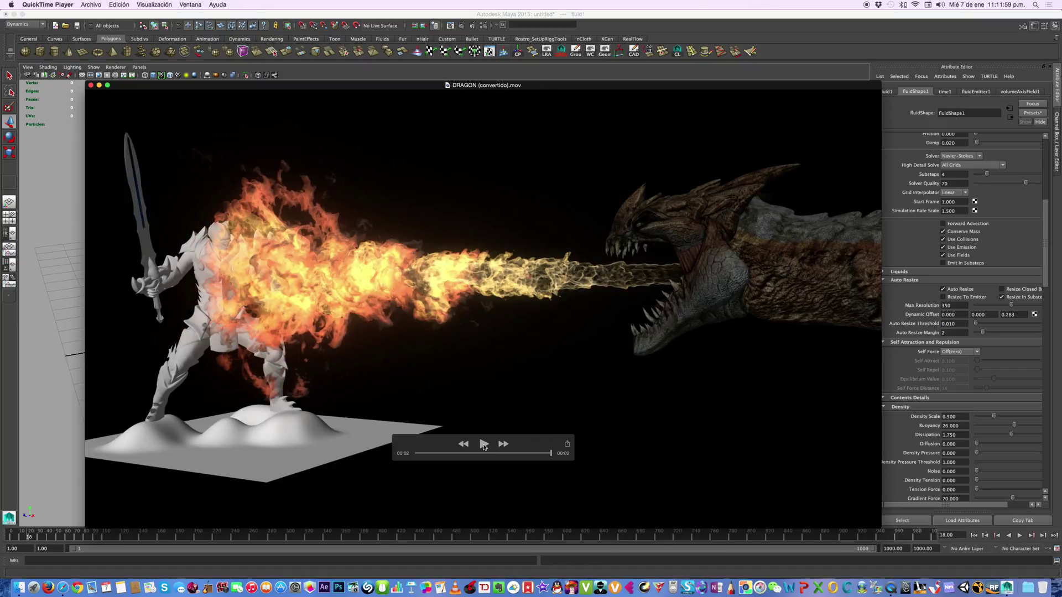
click(483, 445)
click(483, 445)
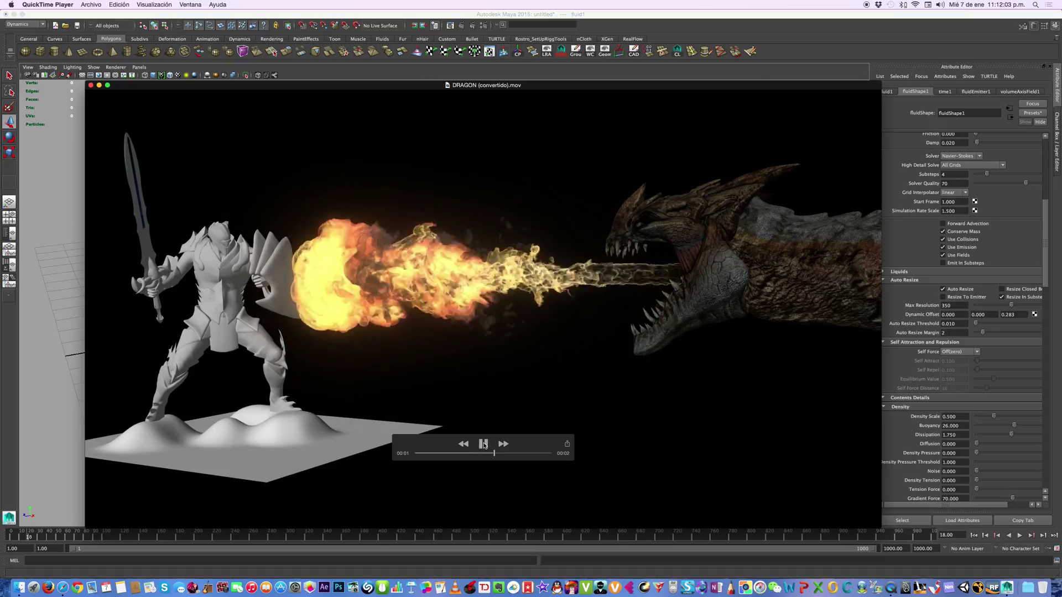